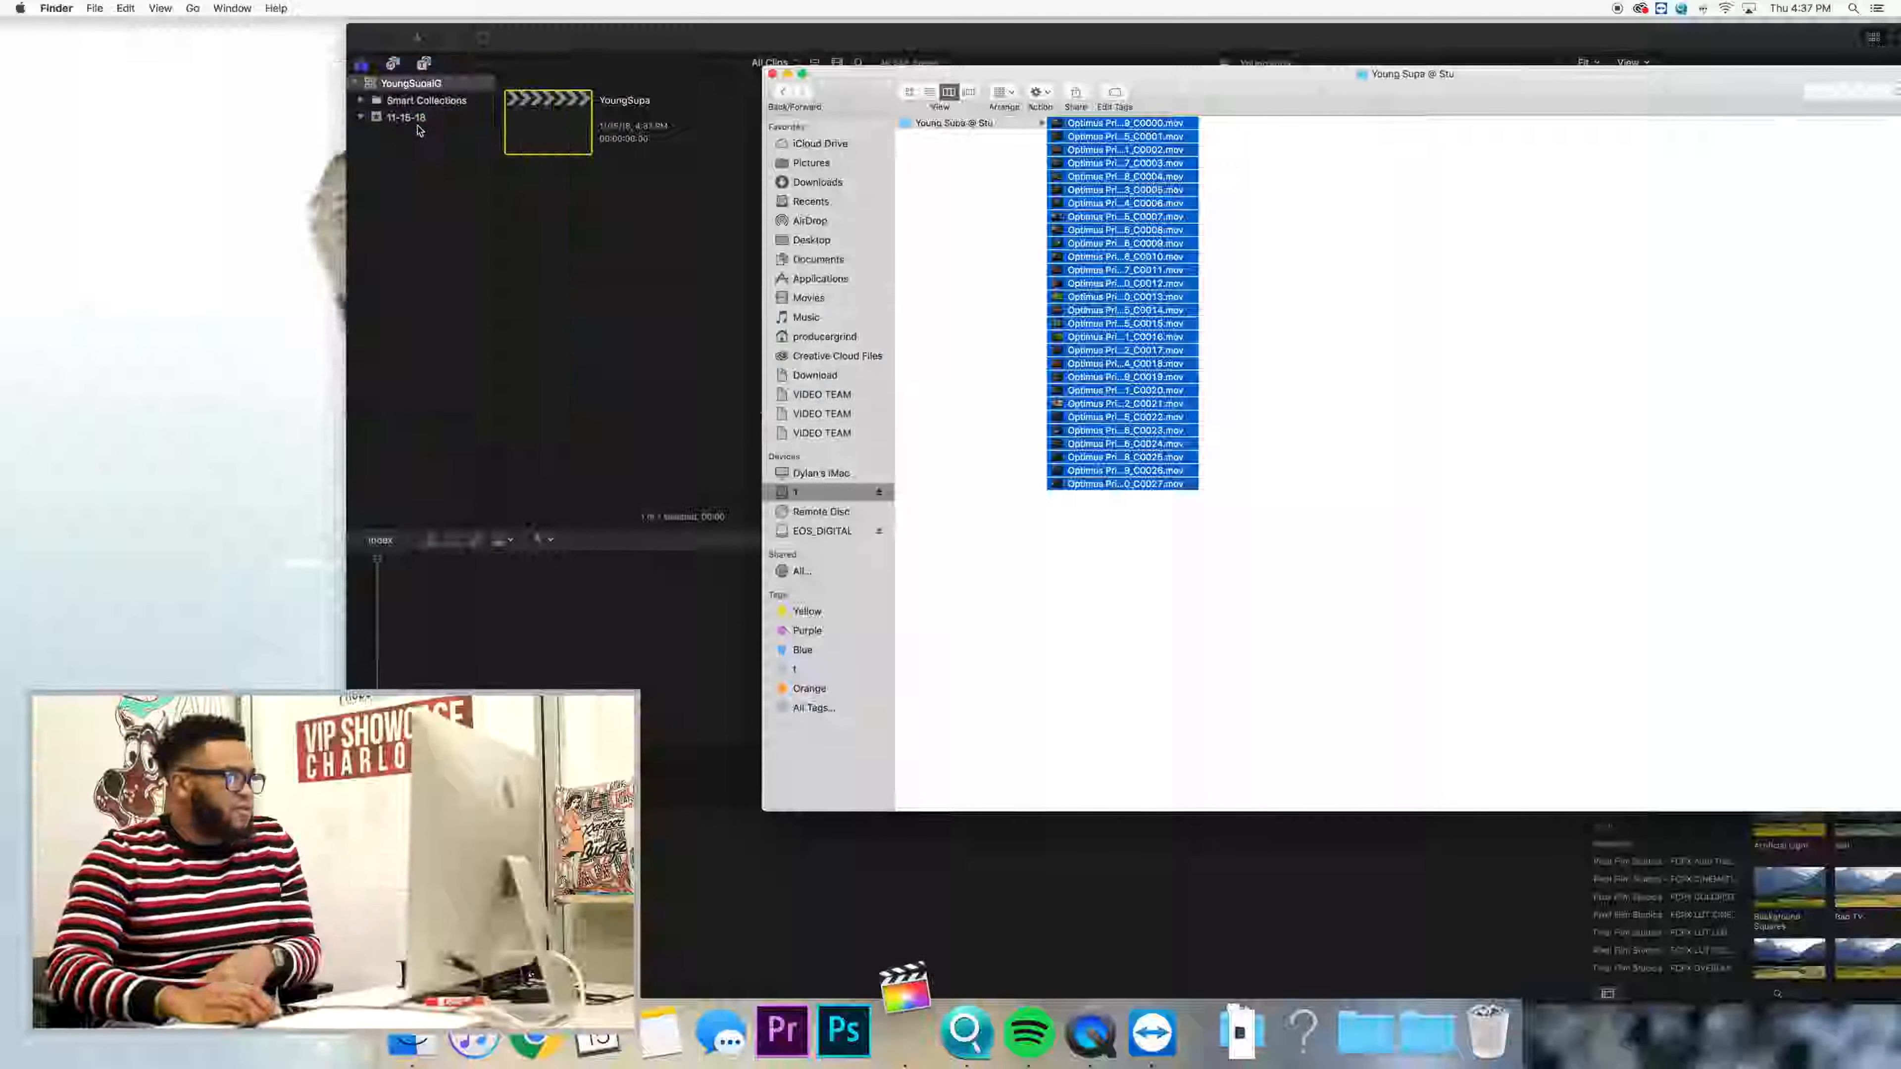
- Close the footage folder window and open the CinemaKit folder on the desktop
left_click(661, 342)
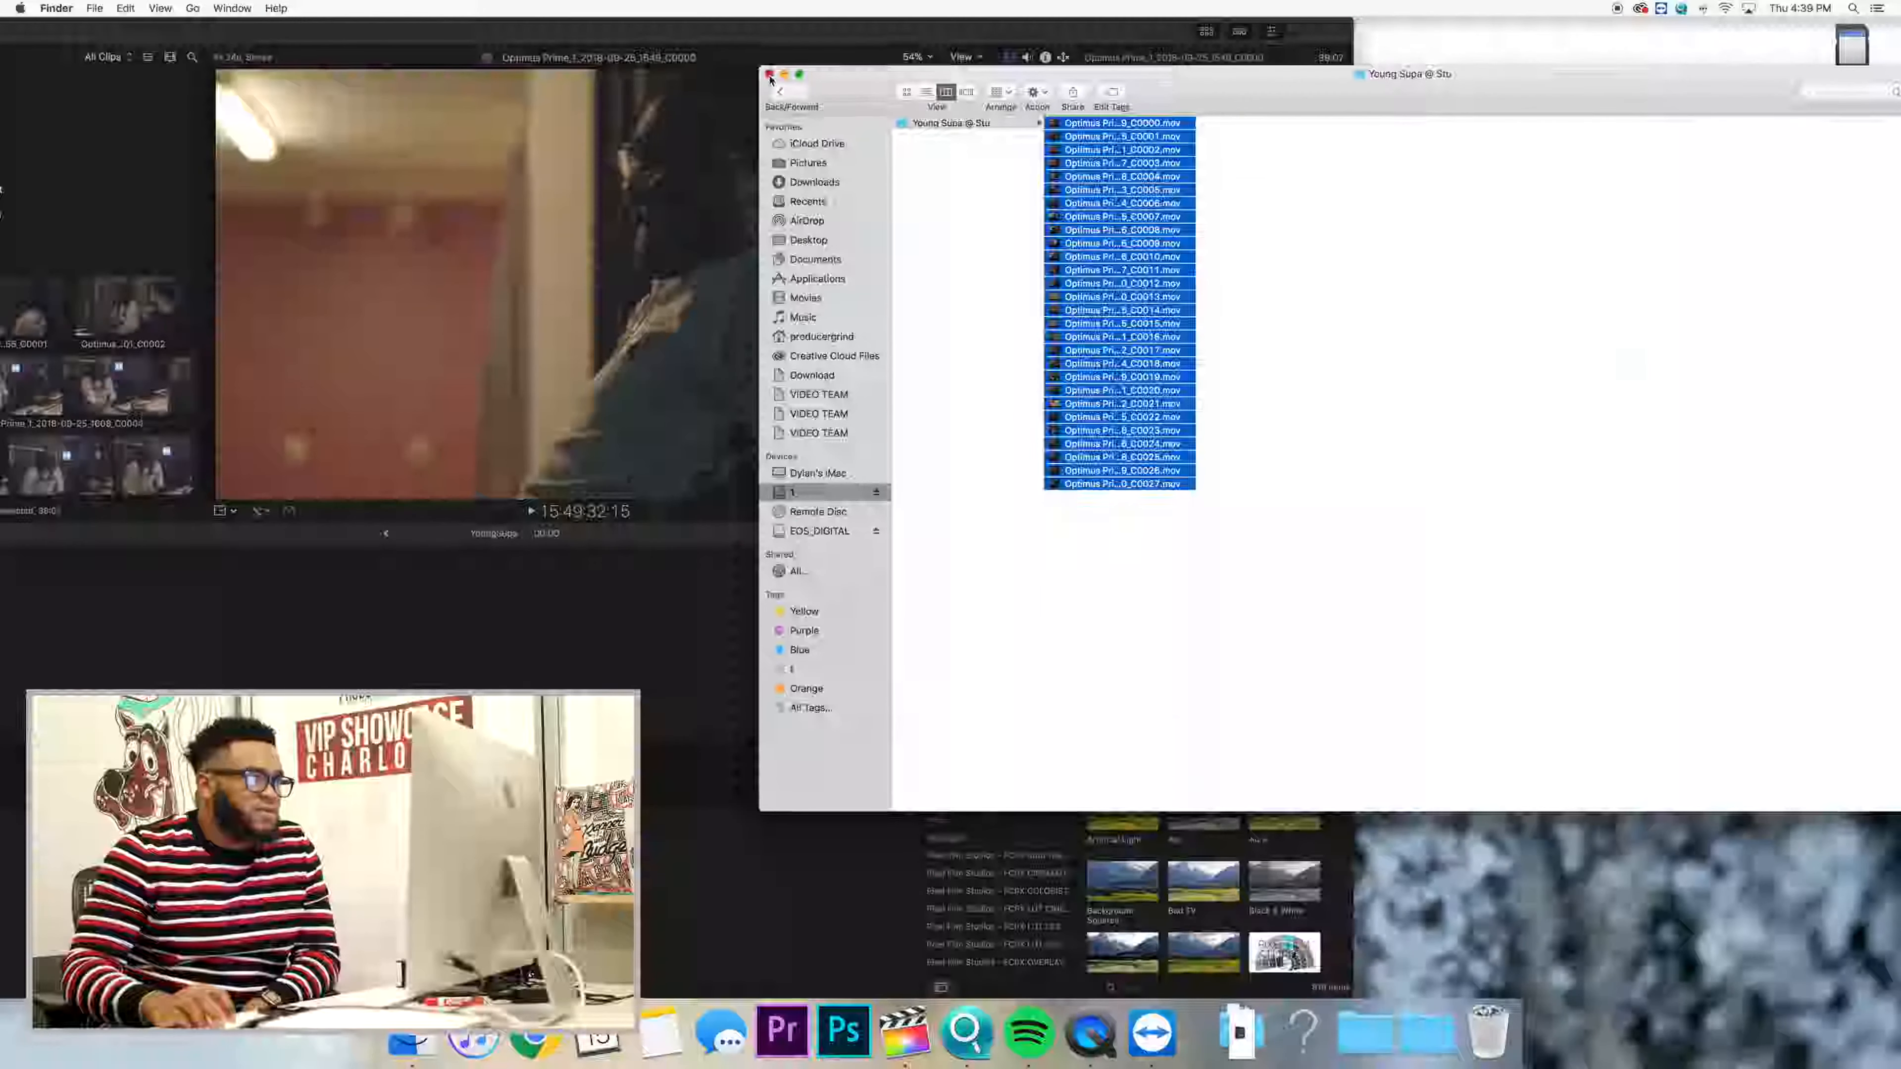
key("super+w")
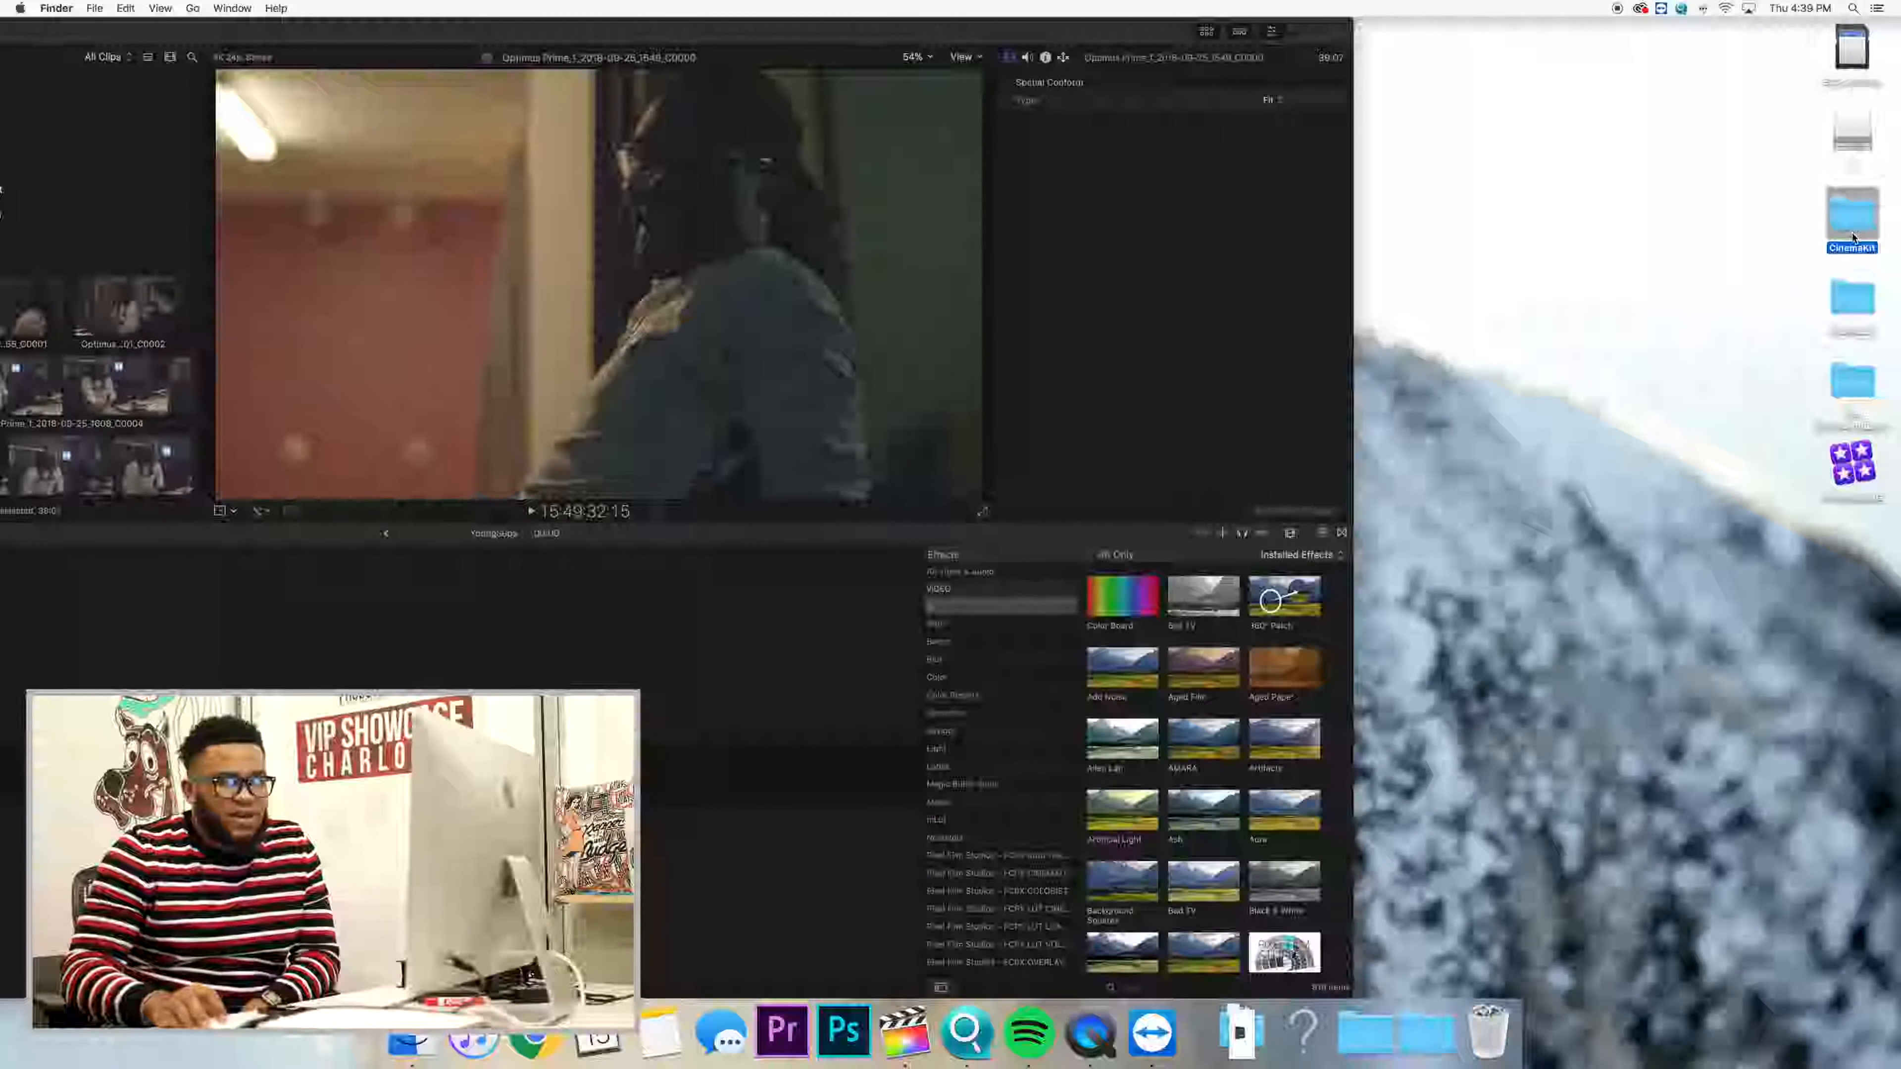
double_click(1854, 236)
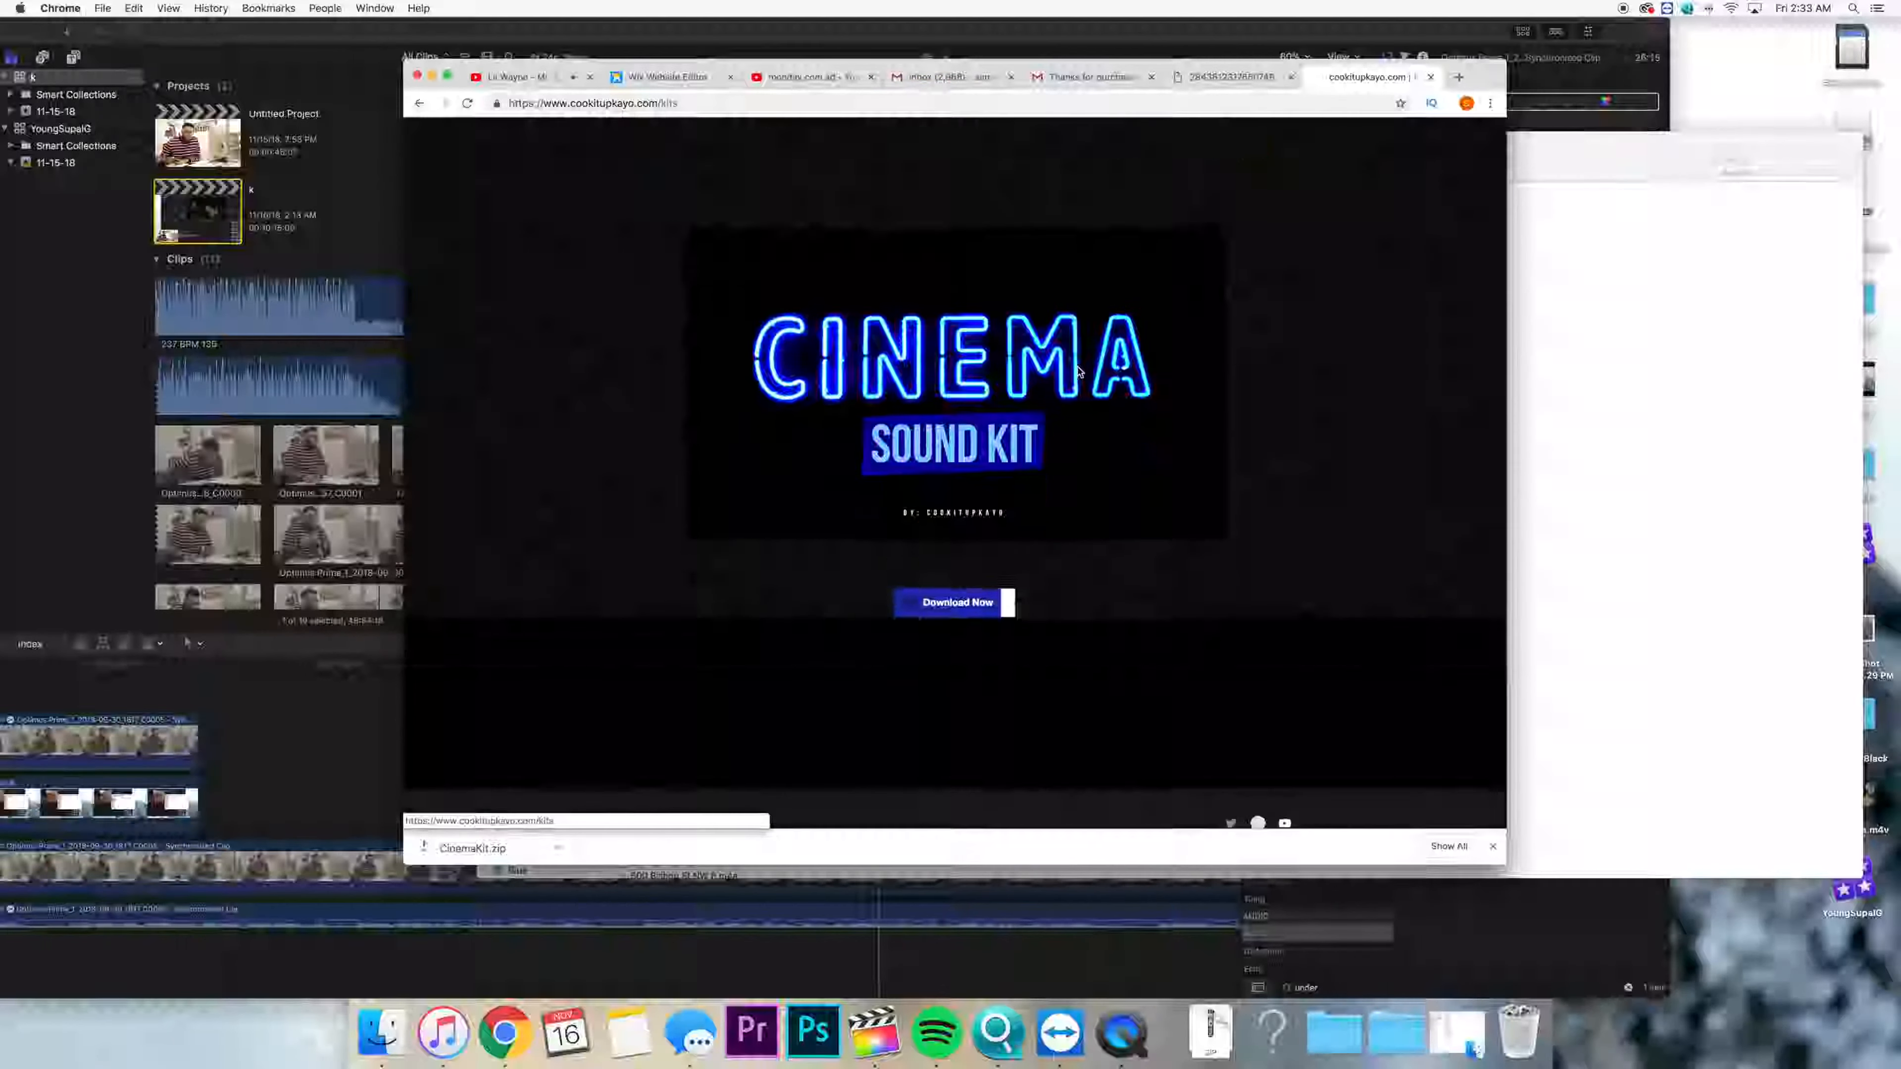
- Switch to Chrome, request the Cinema Sound Kit download and proceed to buy the Cinema Kit
left_click(955, 598)
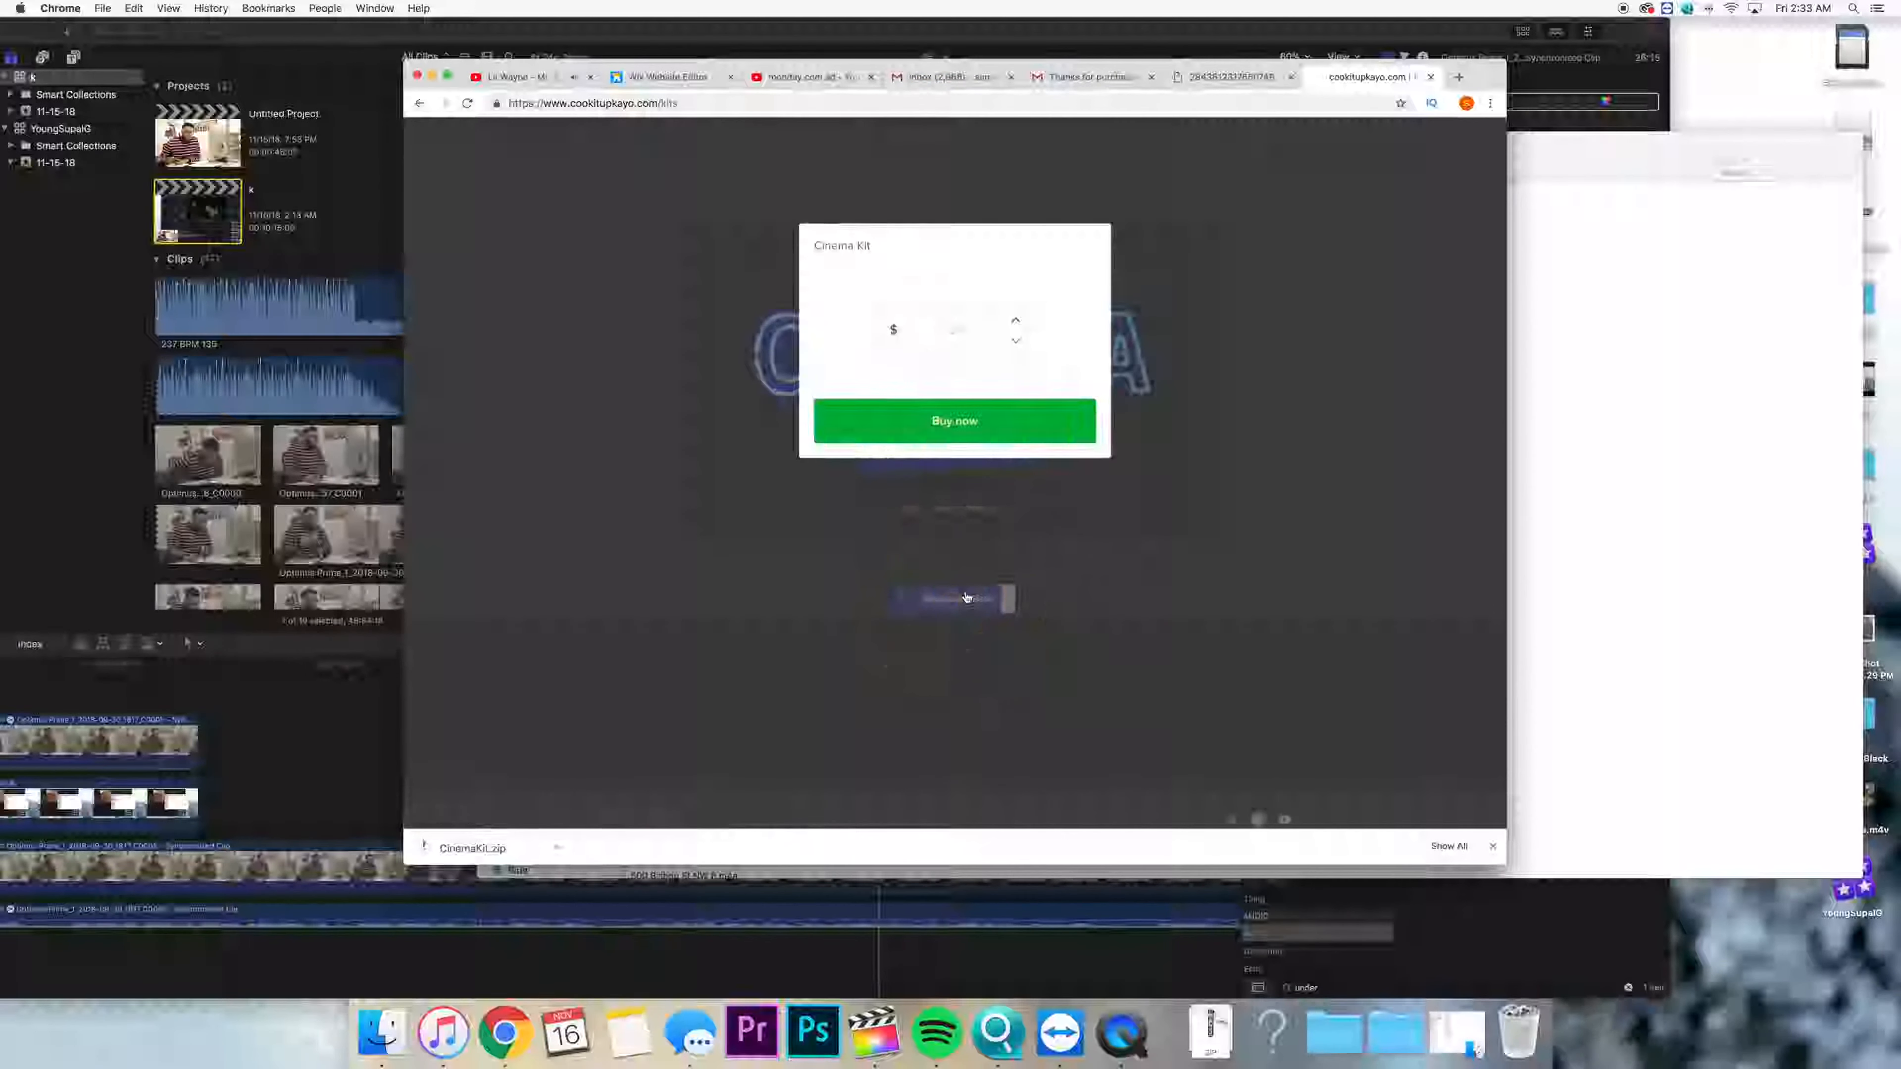
left_click(962, 435)
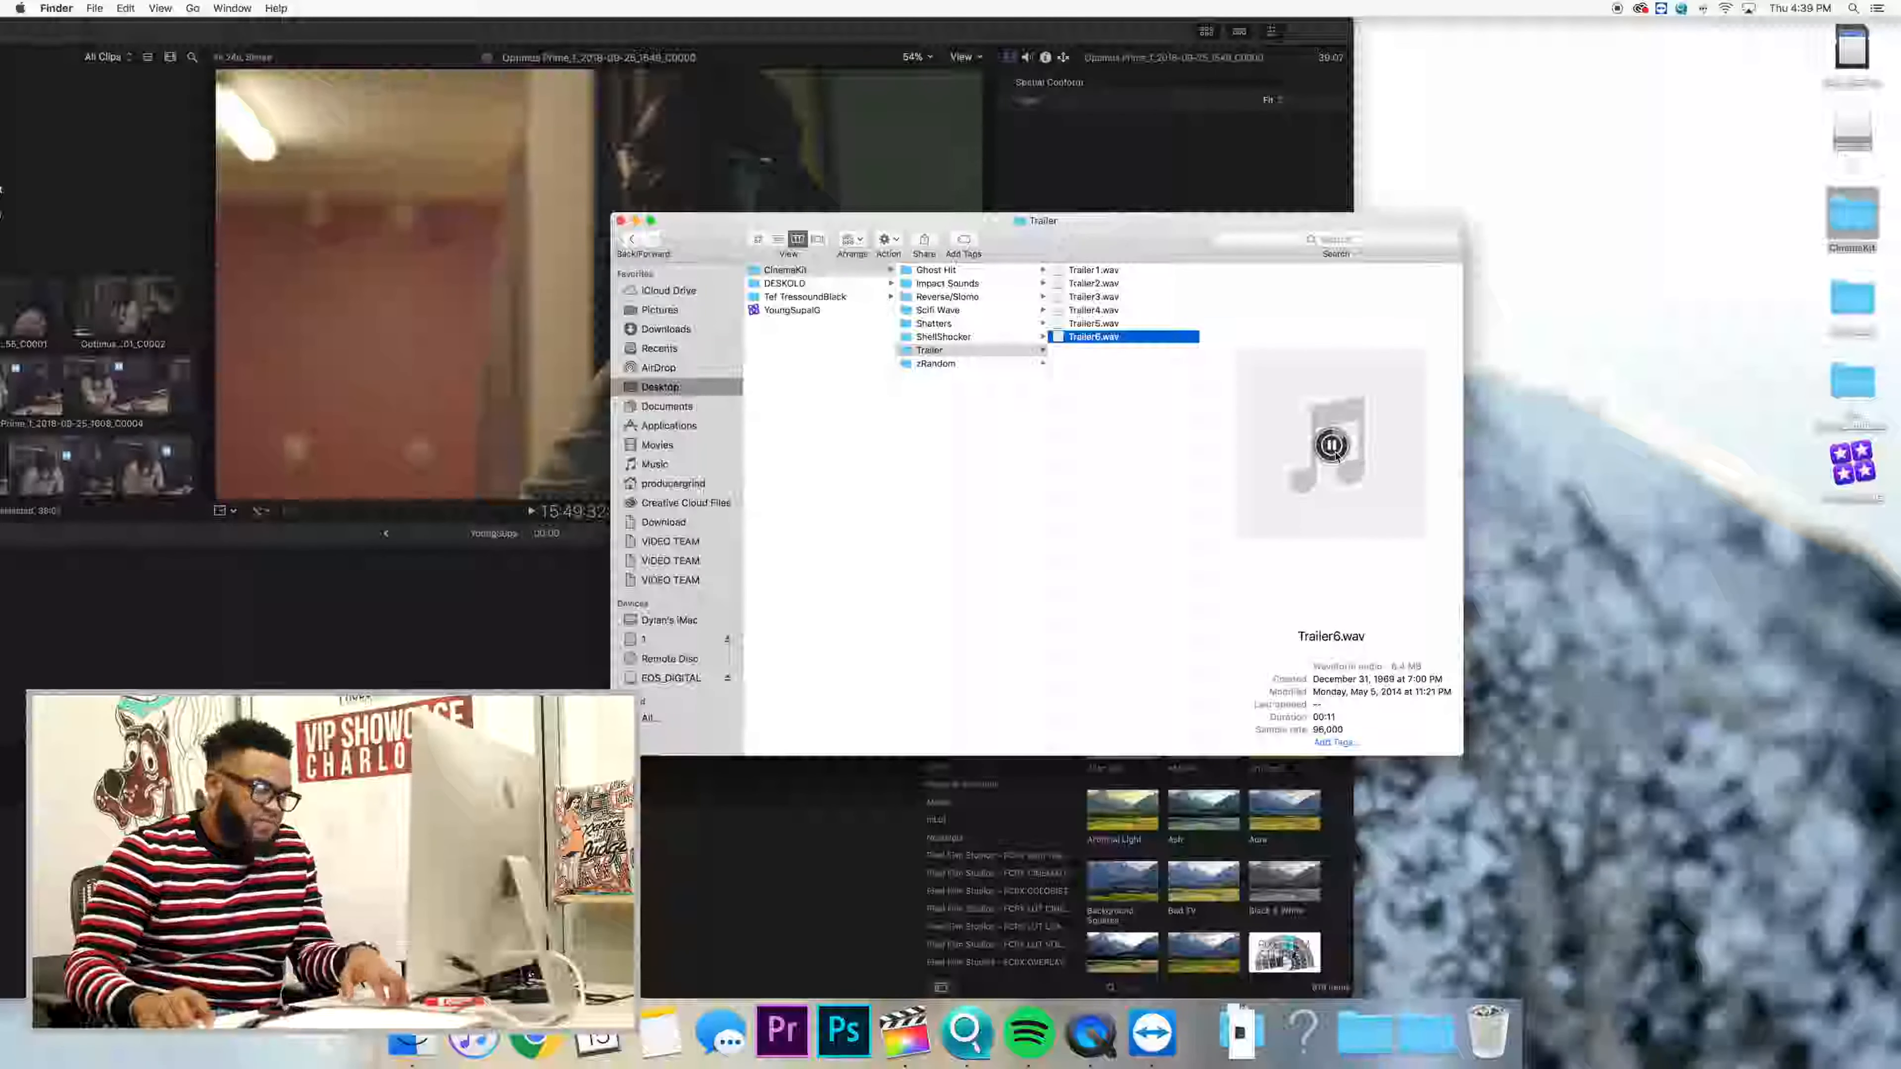
- Audition the WAV sounds in the CinemaKit's Trailer folder in Finder and return to Trailer3.wav
key("XF86AudioRaiseVolume")
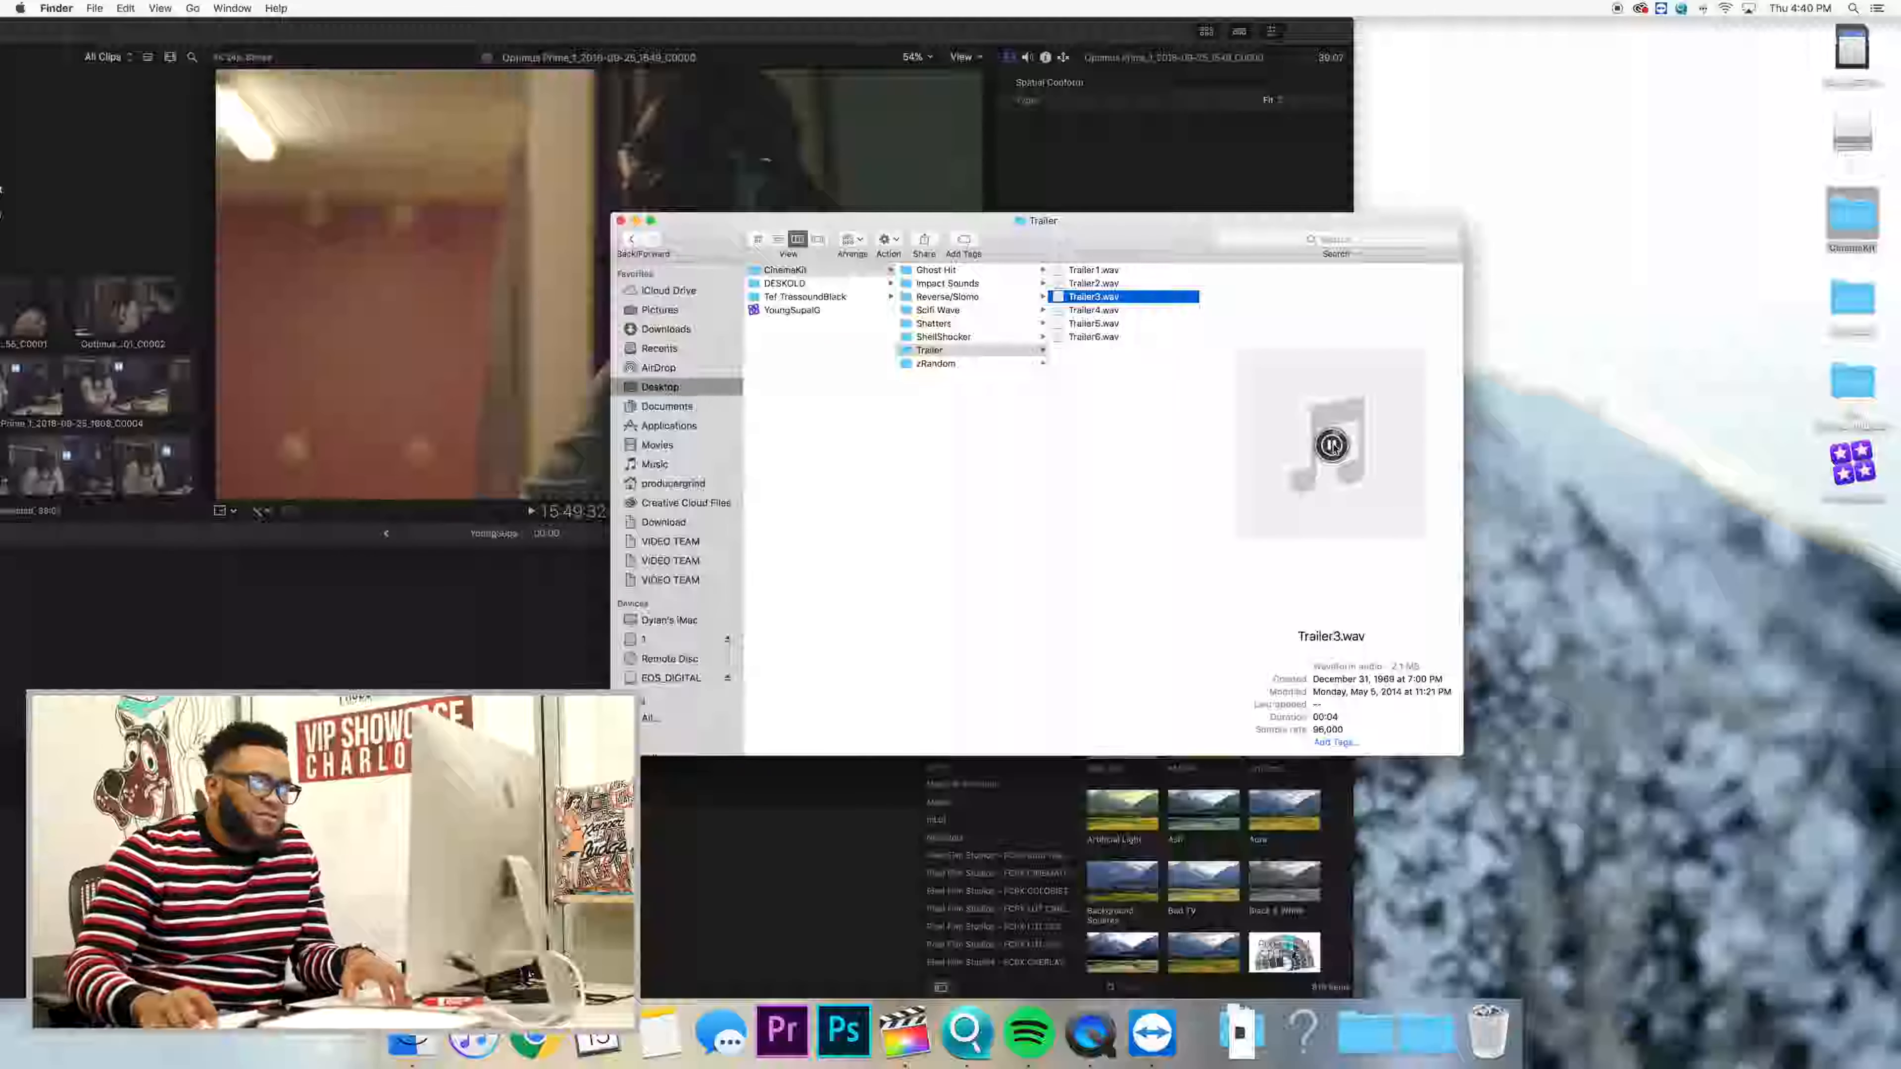
key("Up")
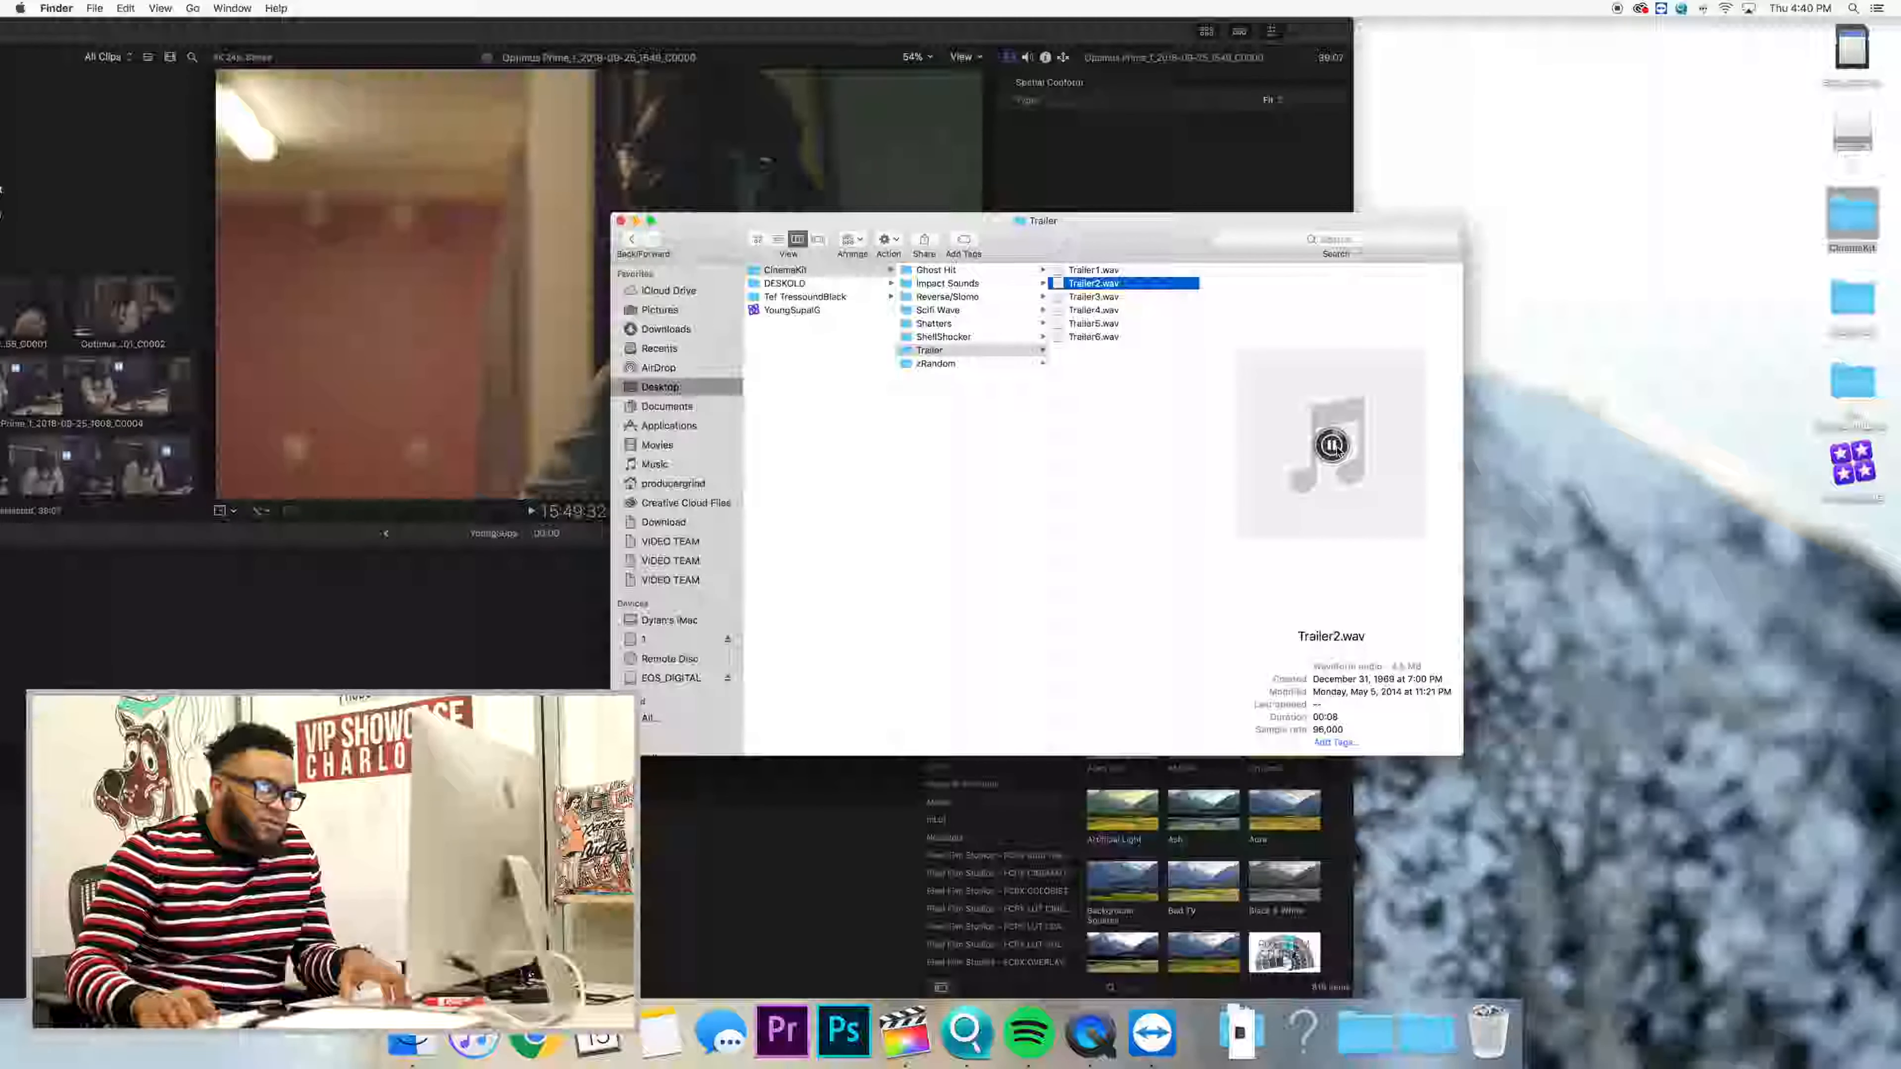
key("Up")
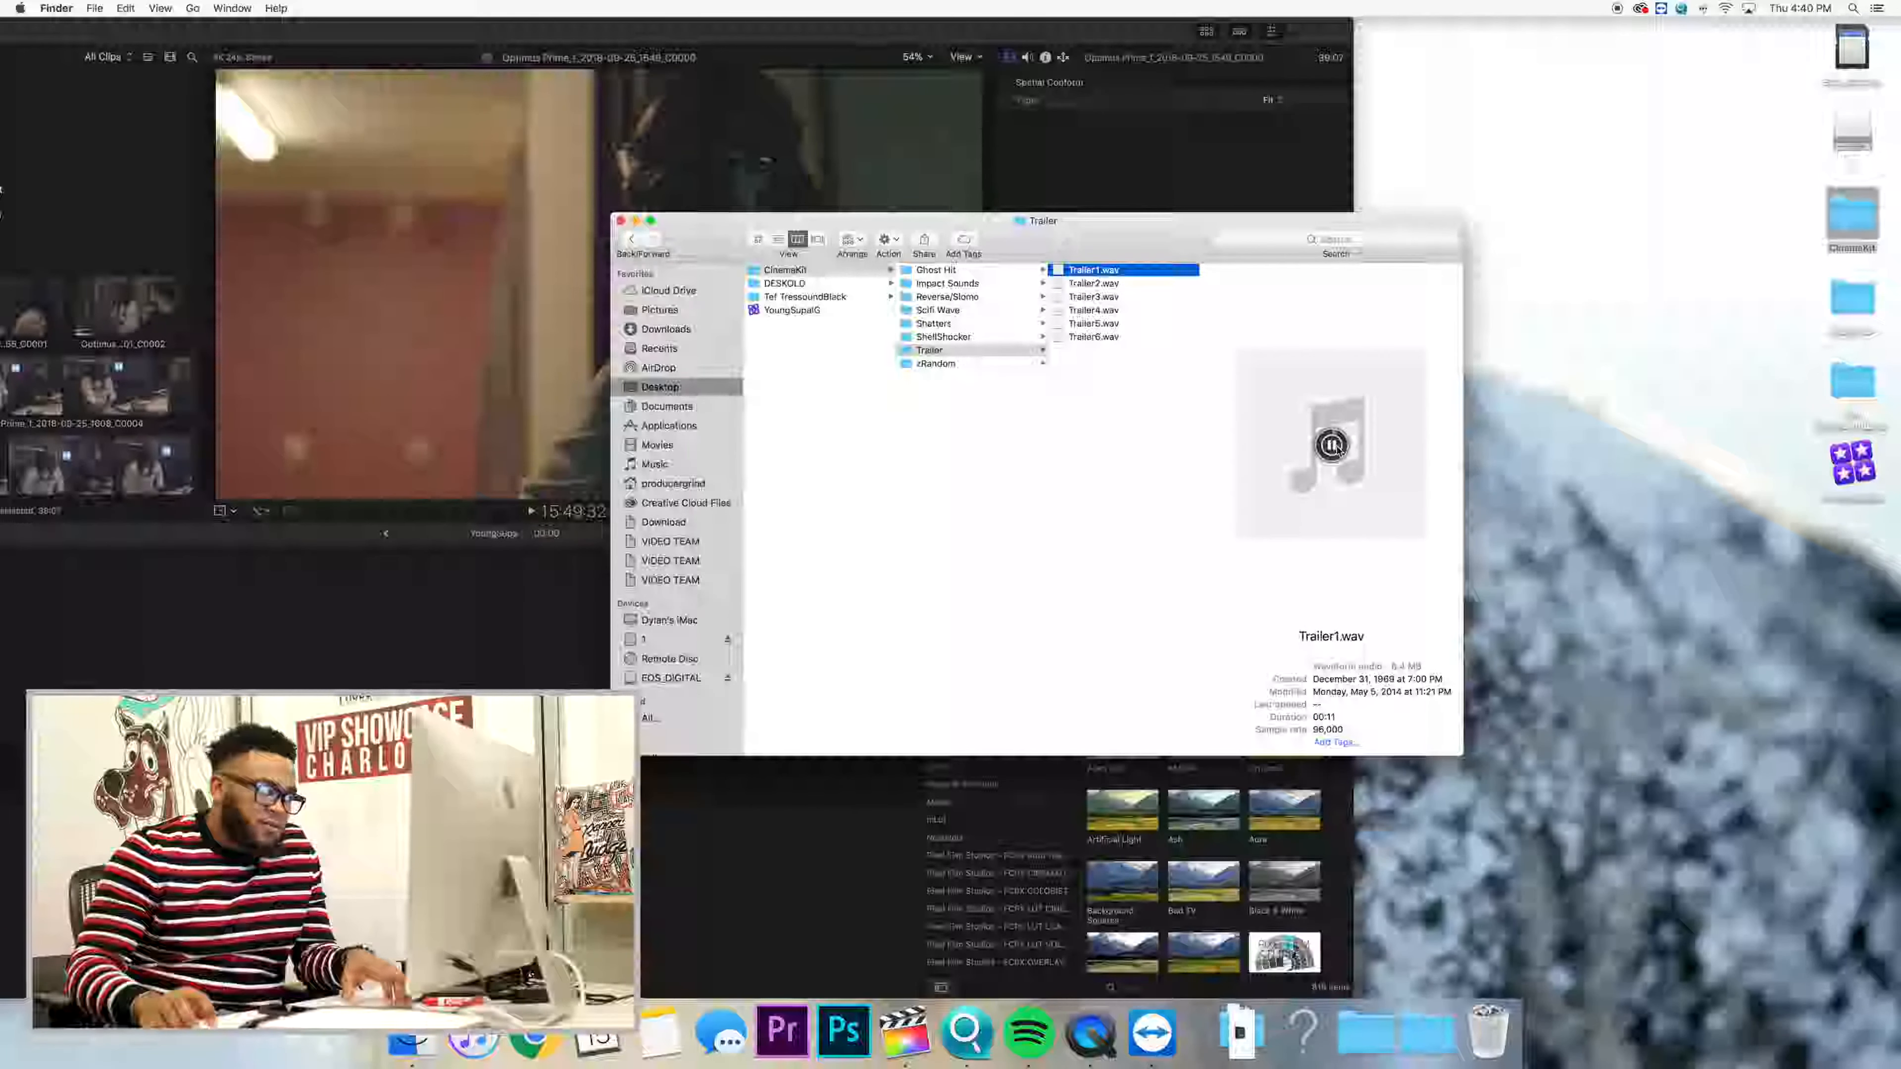
key("Down")
key("Down")
key("super+bracketleft")
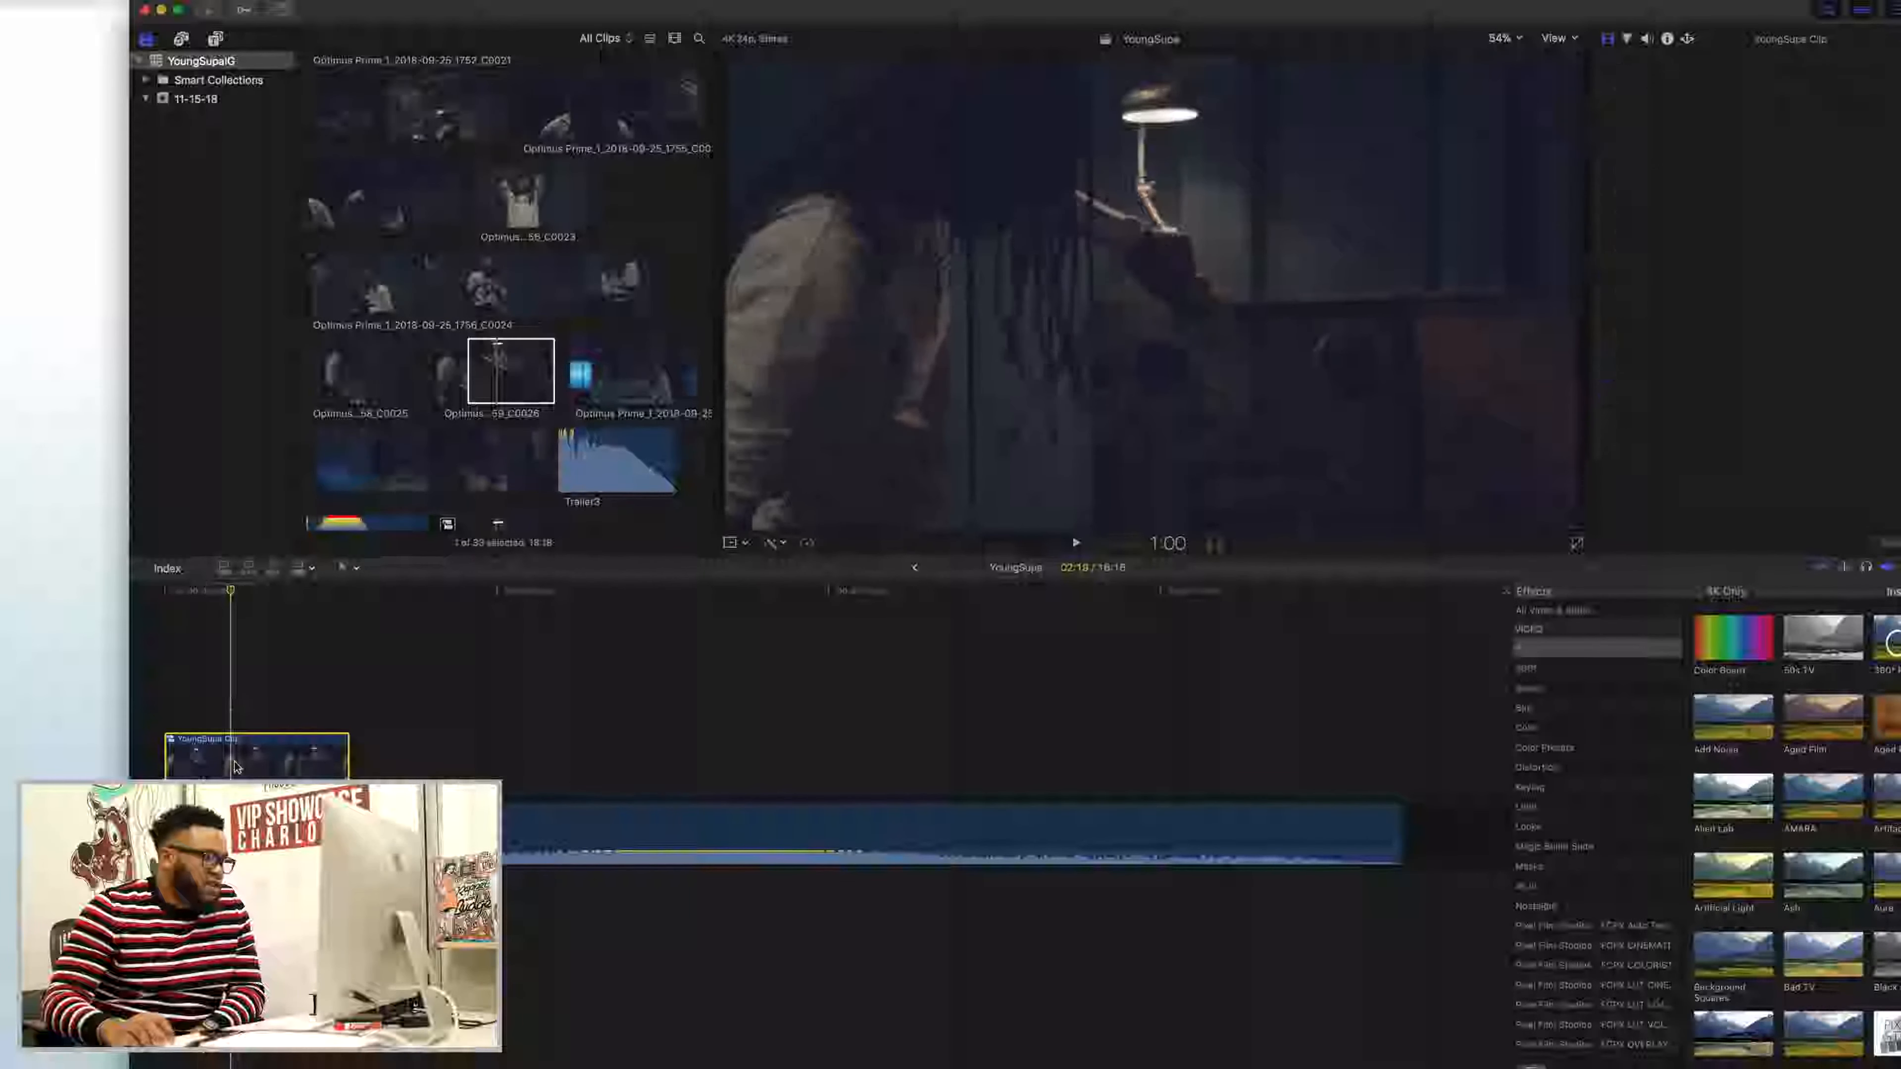
- Show the Color Inspector for the YoungSupa clip in Final Cut Pro and lower the Color Board's shadow exposure
key("cmd+4")
left_click(778, 542)
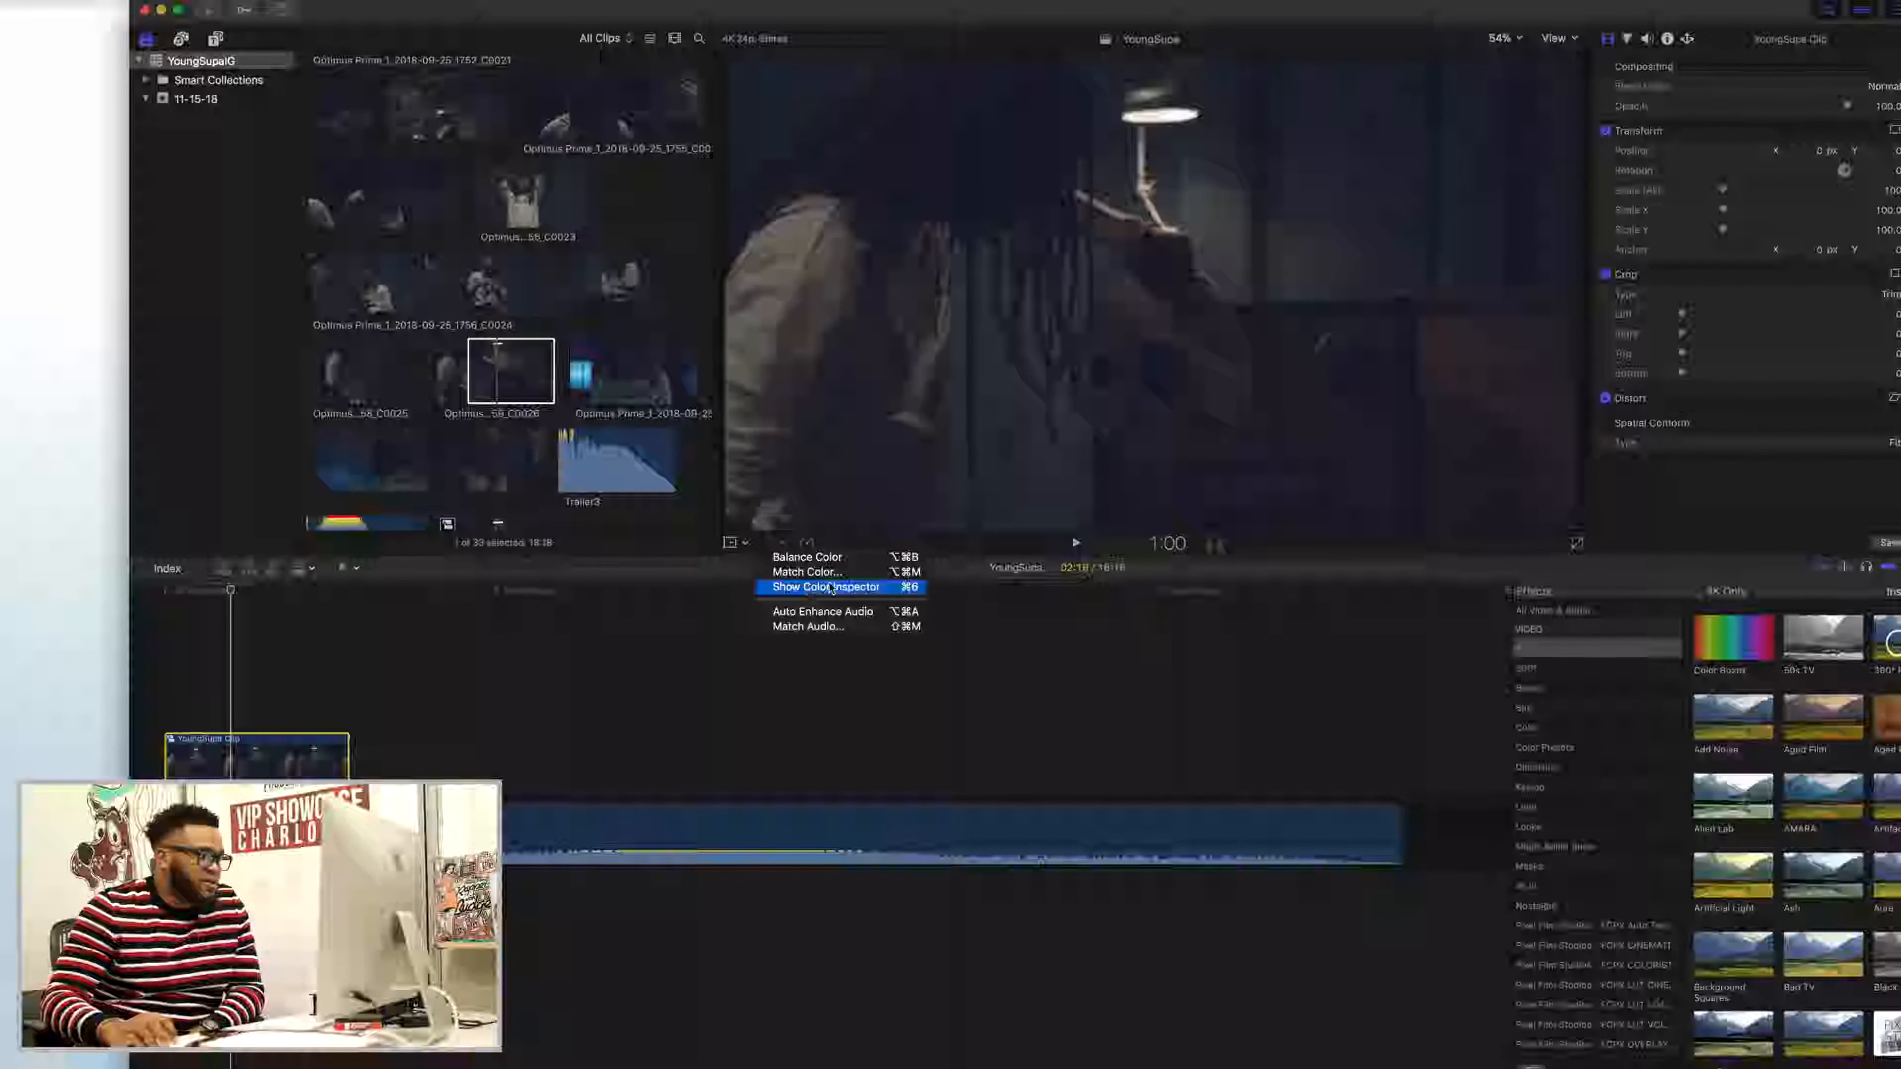
left_click(1710, 150)
key("cmd+6")
left_click_drag(1814, 212, 1721, 227)
left_click(1871, 91)
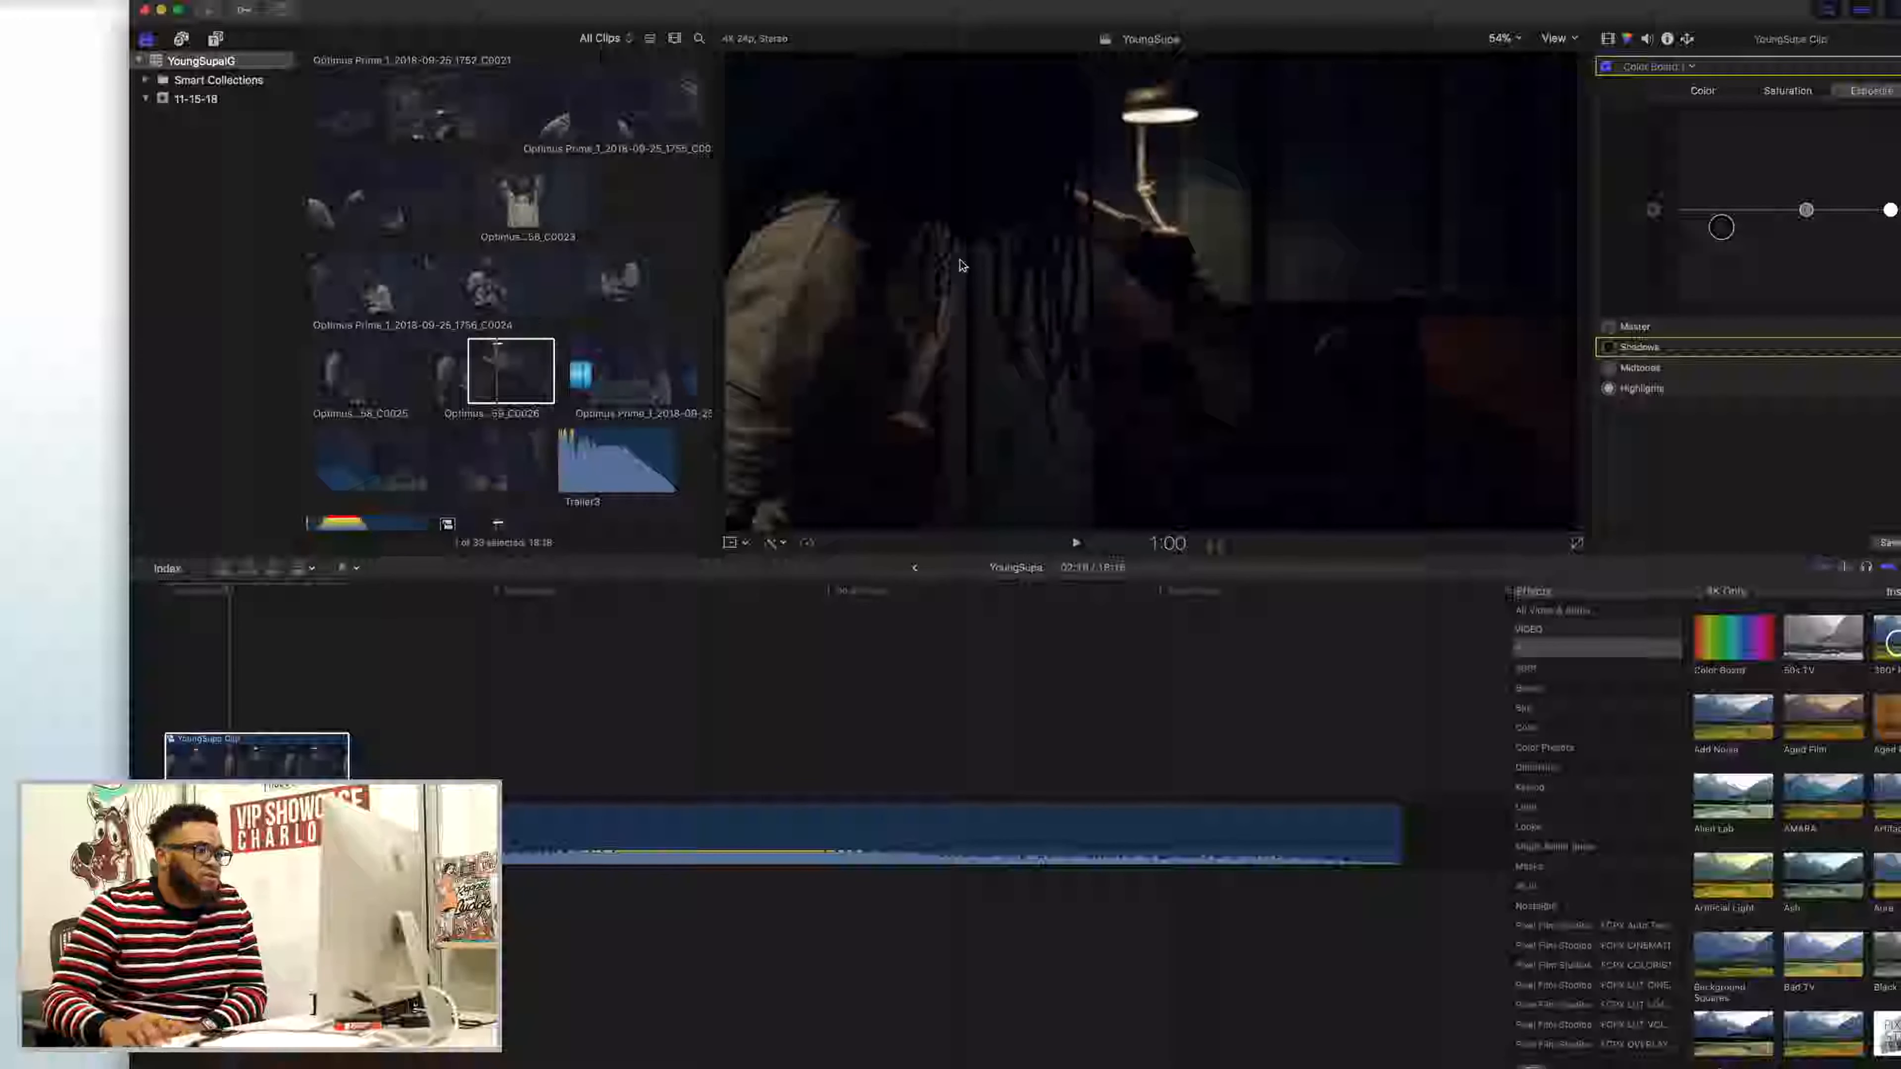
- Set the Color Board exposure to about 69% for highlights, 15% for midtones and -34% for shadows
left_click_drag(1891, 212, 1890, 152)
left_click_drag(1721, 227, 1724, 241)
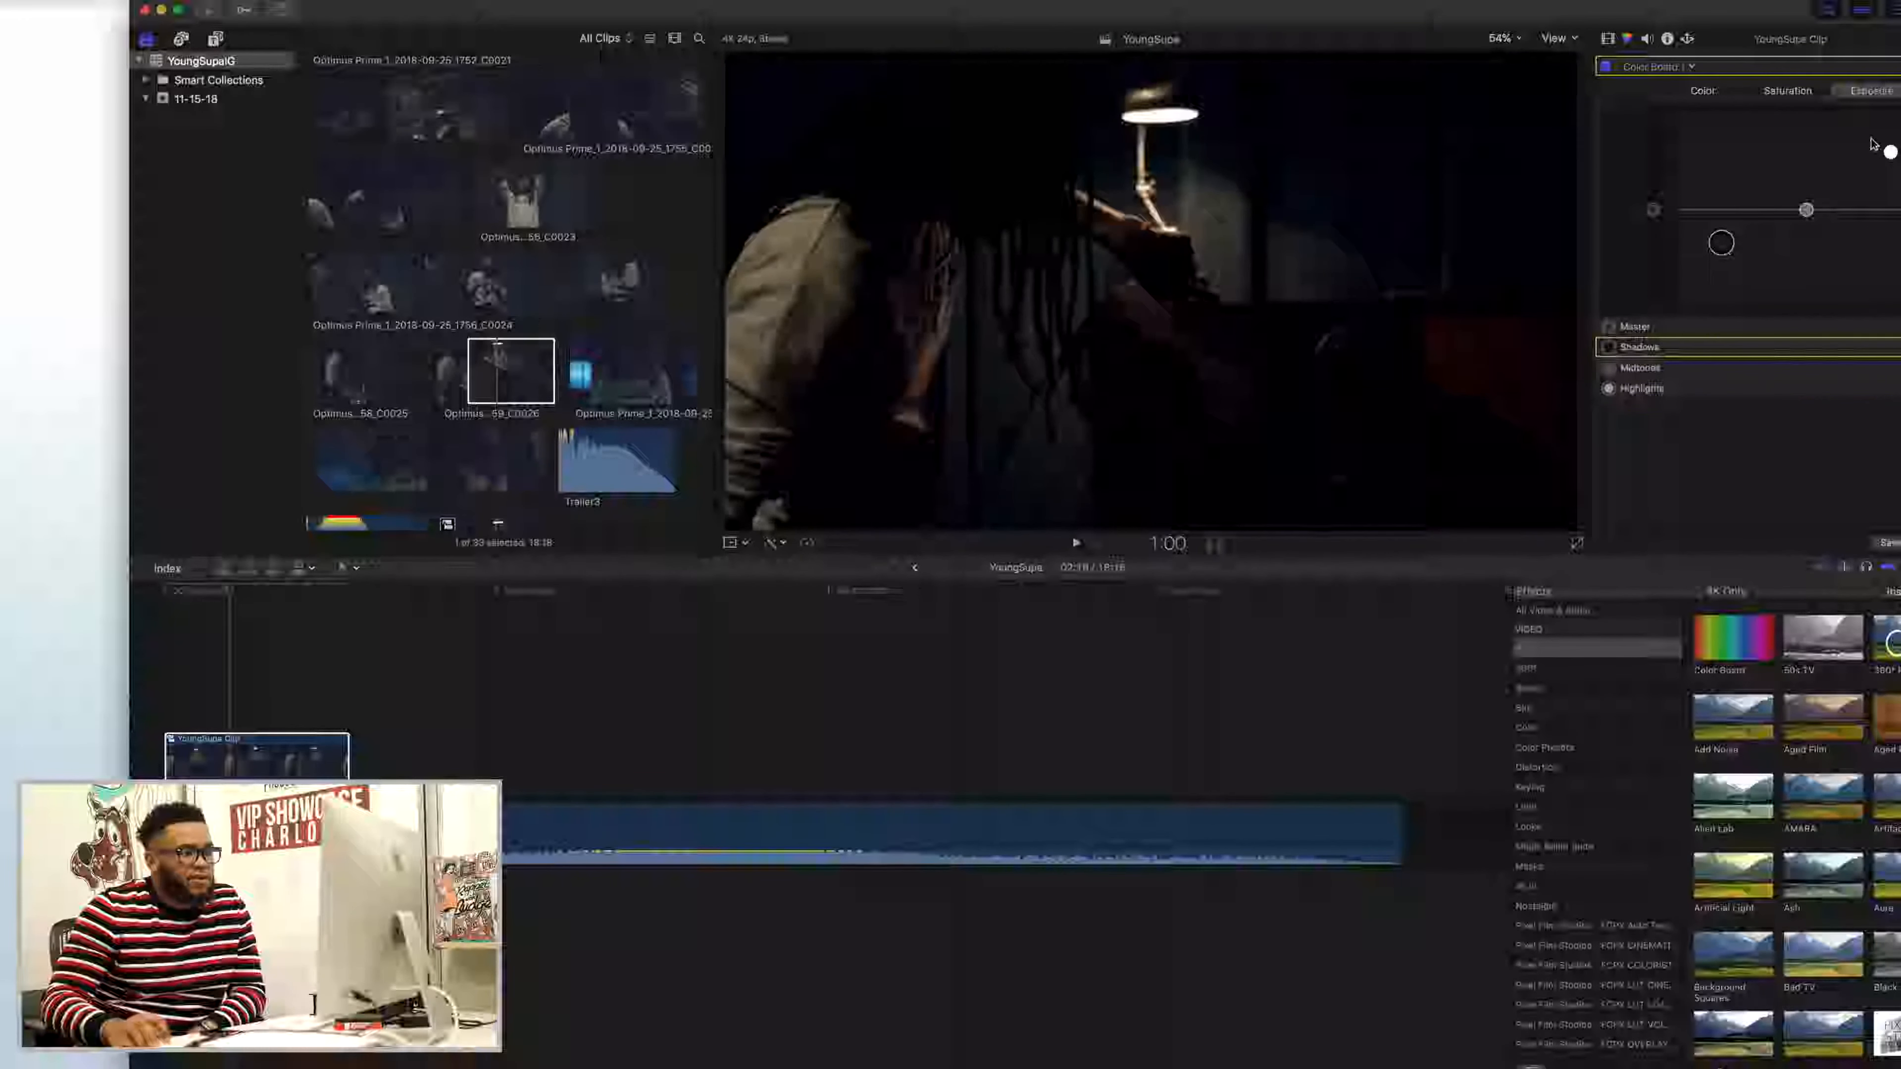
left_click_drag(1889, 155, 1887, 146)
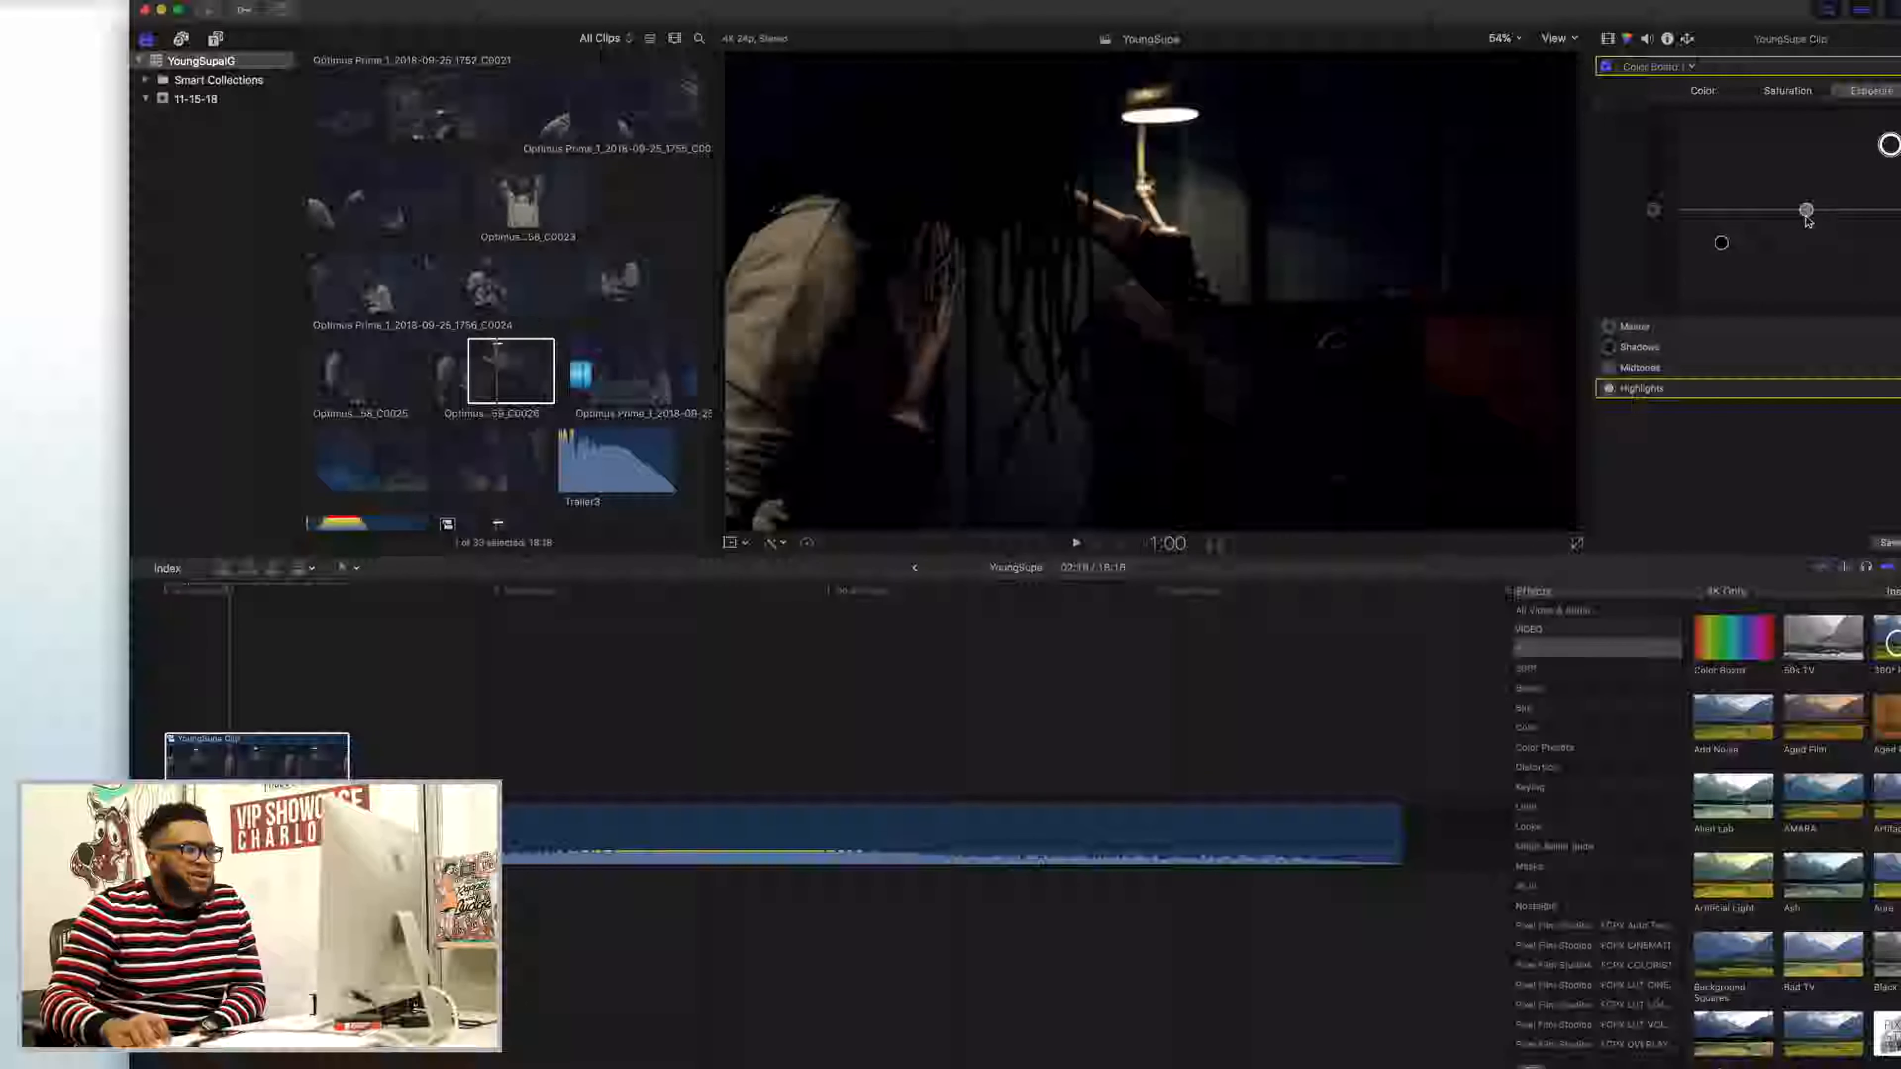
left_click_drag(1807, 210, 1807, 196)
mouse_move(1722, 242)
left_mouse_down()
mouse_move(1722, 220)
mouse_move(1725, 239)
left_mouse_up()
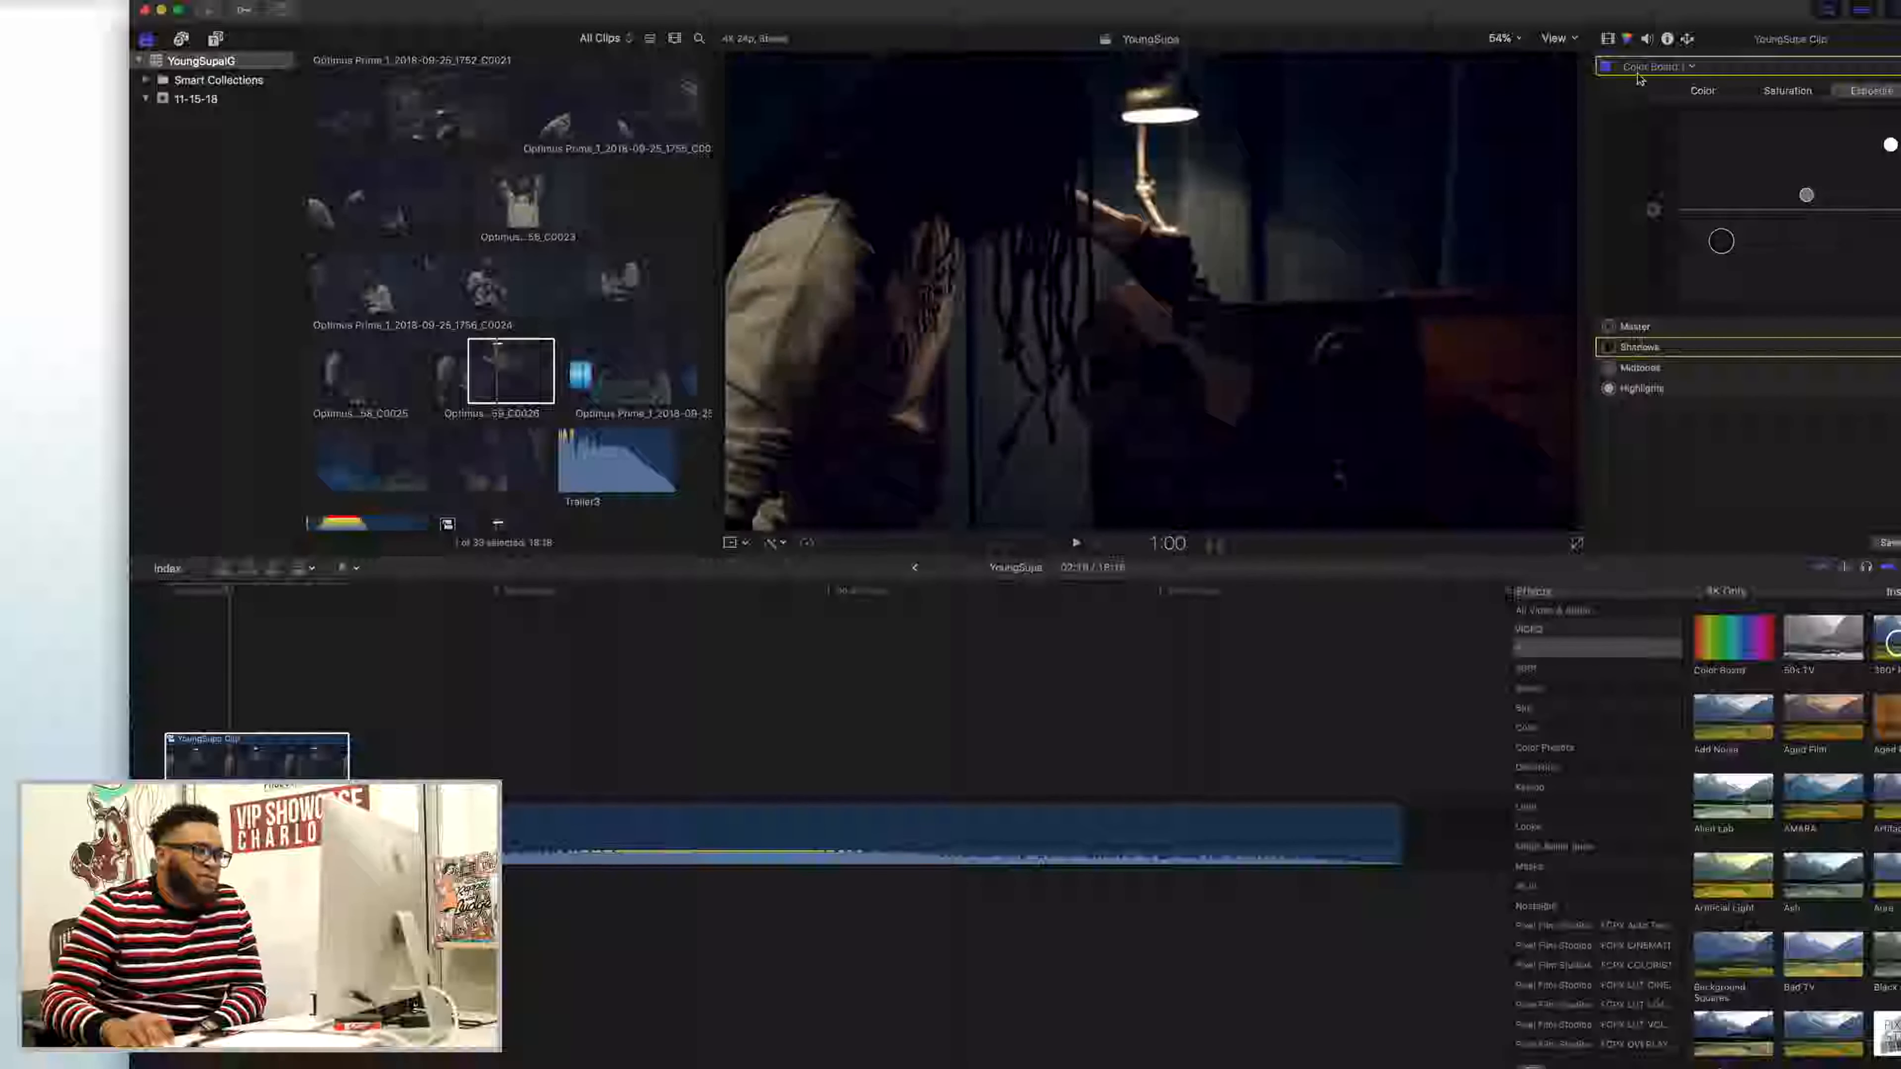
- Reopen the Color Inspector for the clip and review the Color Board's Saturation, Color and Exposure controls
left_click(1607, 38)
left_click(1627, 38)
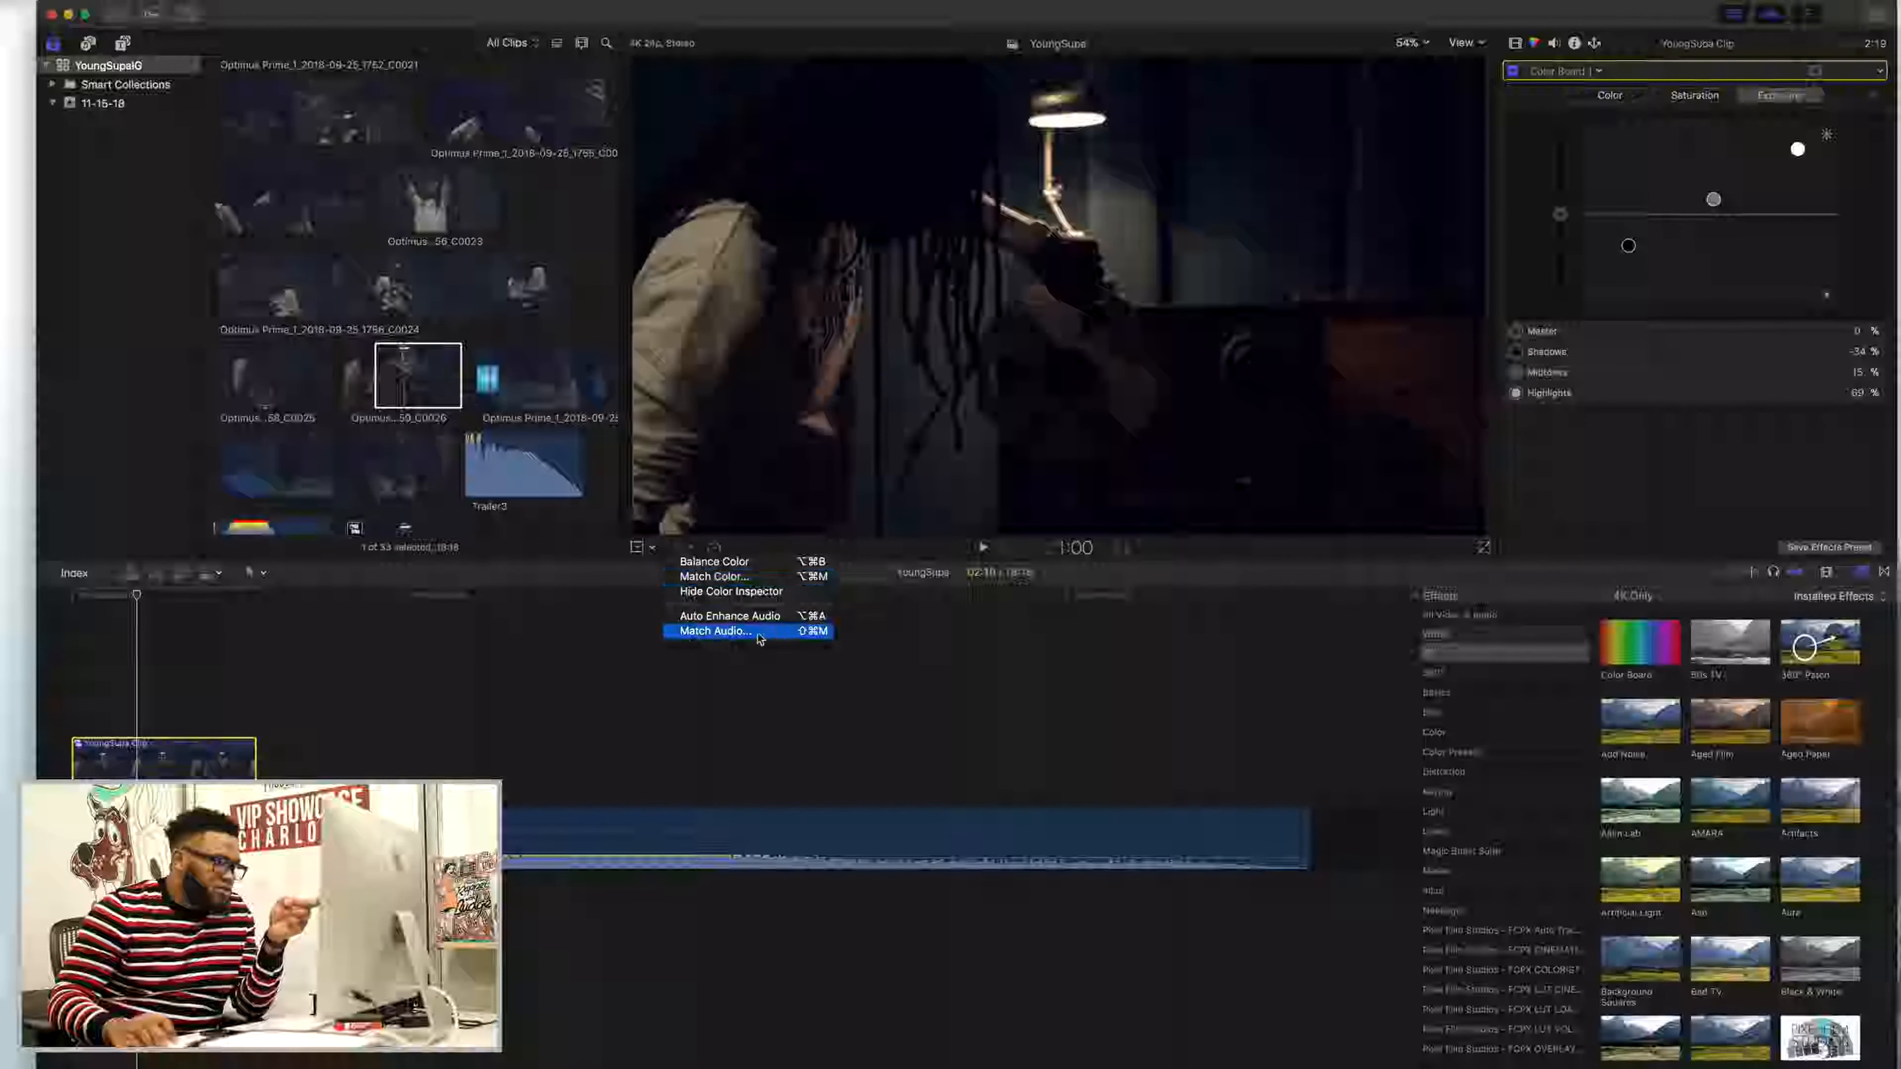
left_click(1512, 45)
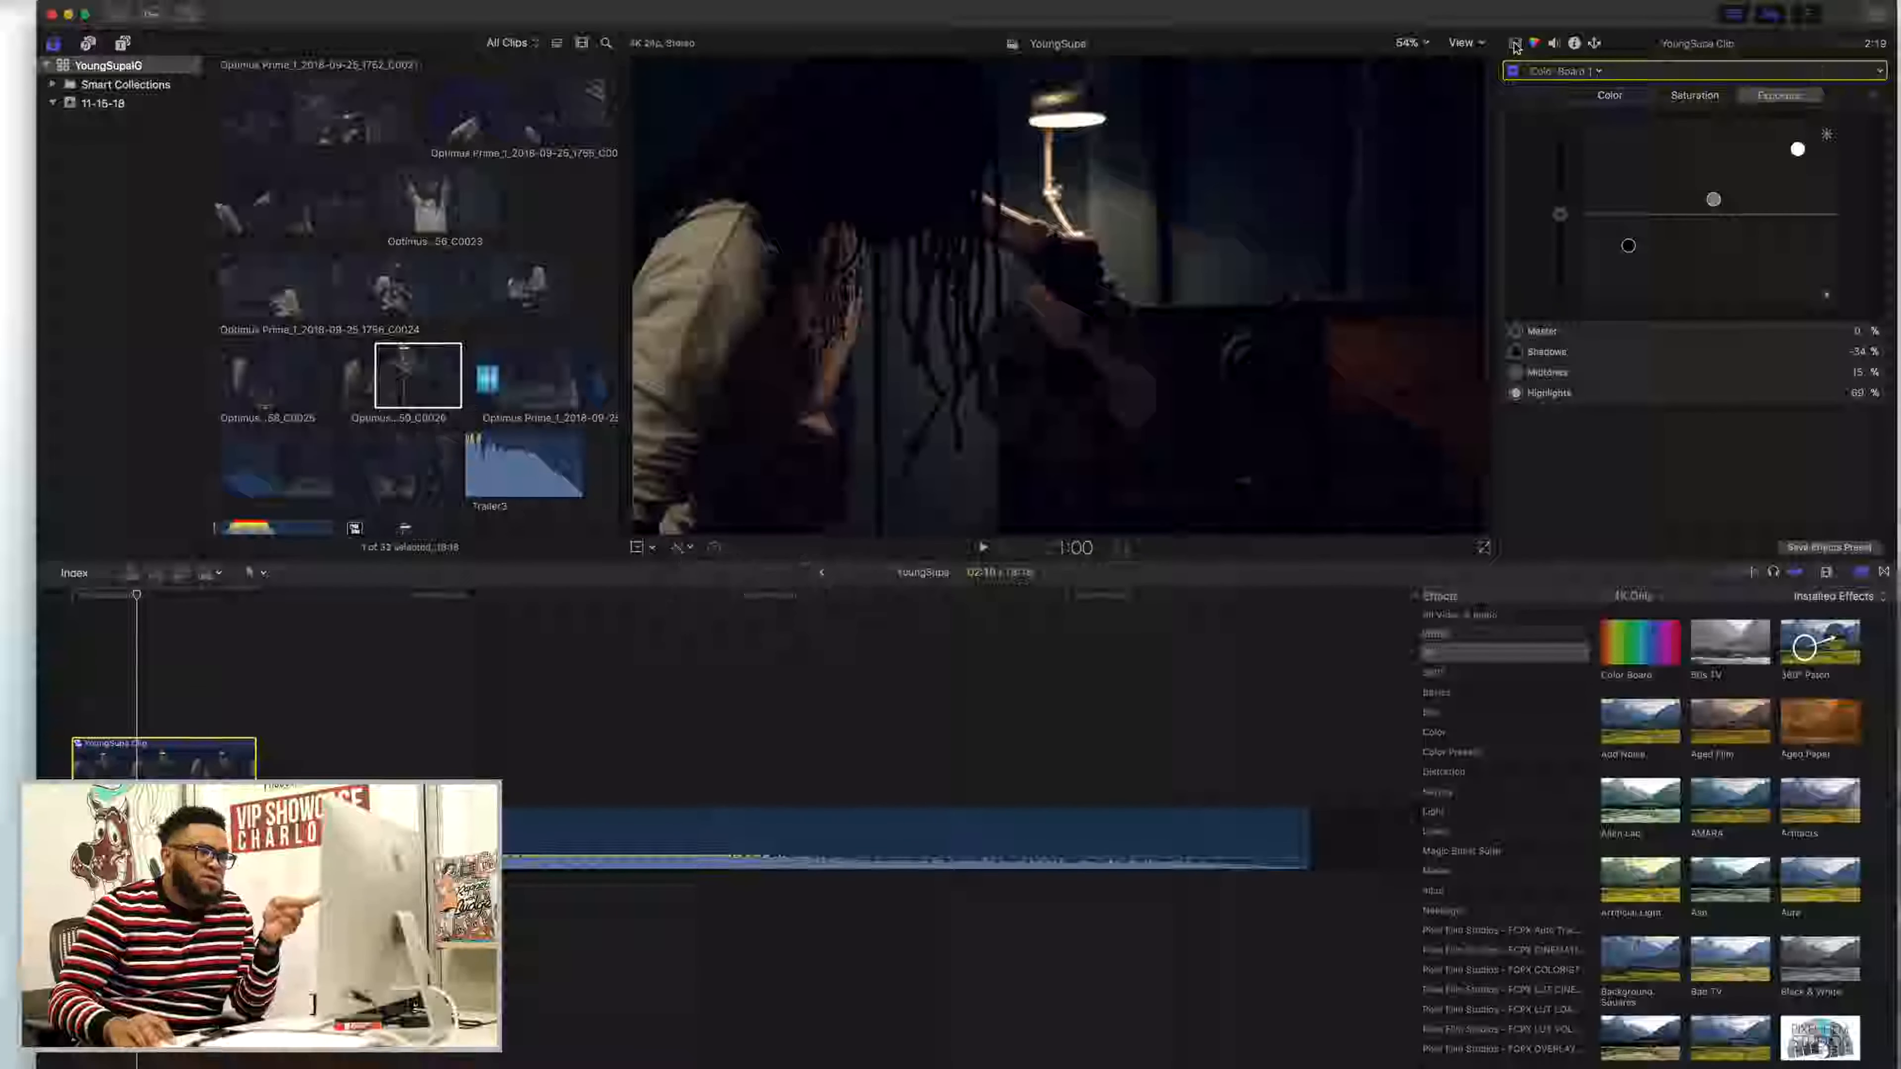
left_click(1513, 42)
left_click(679, 548)
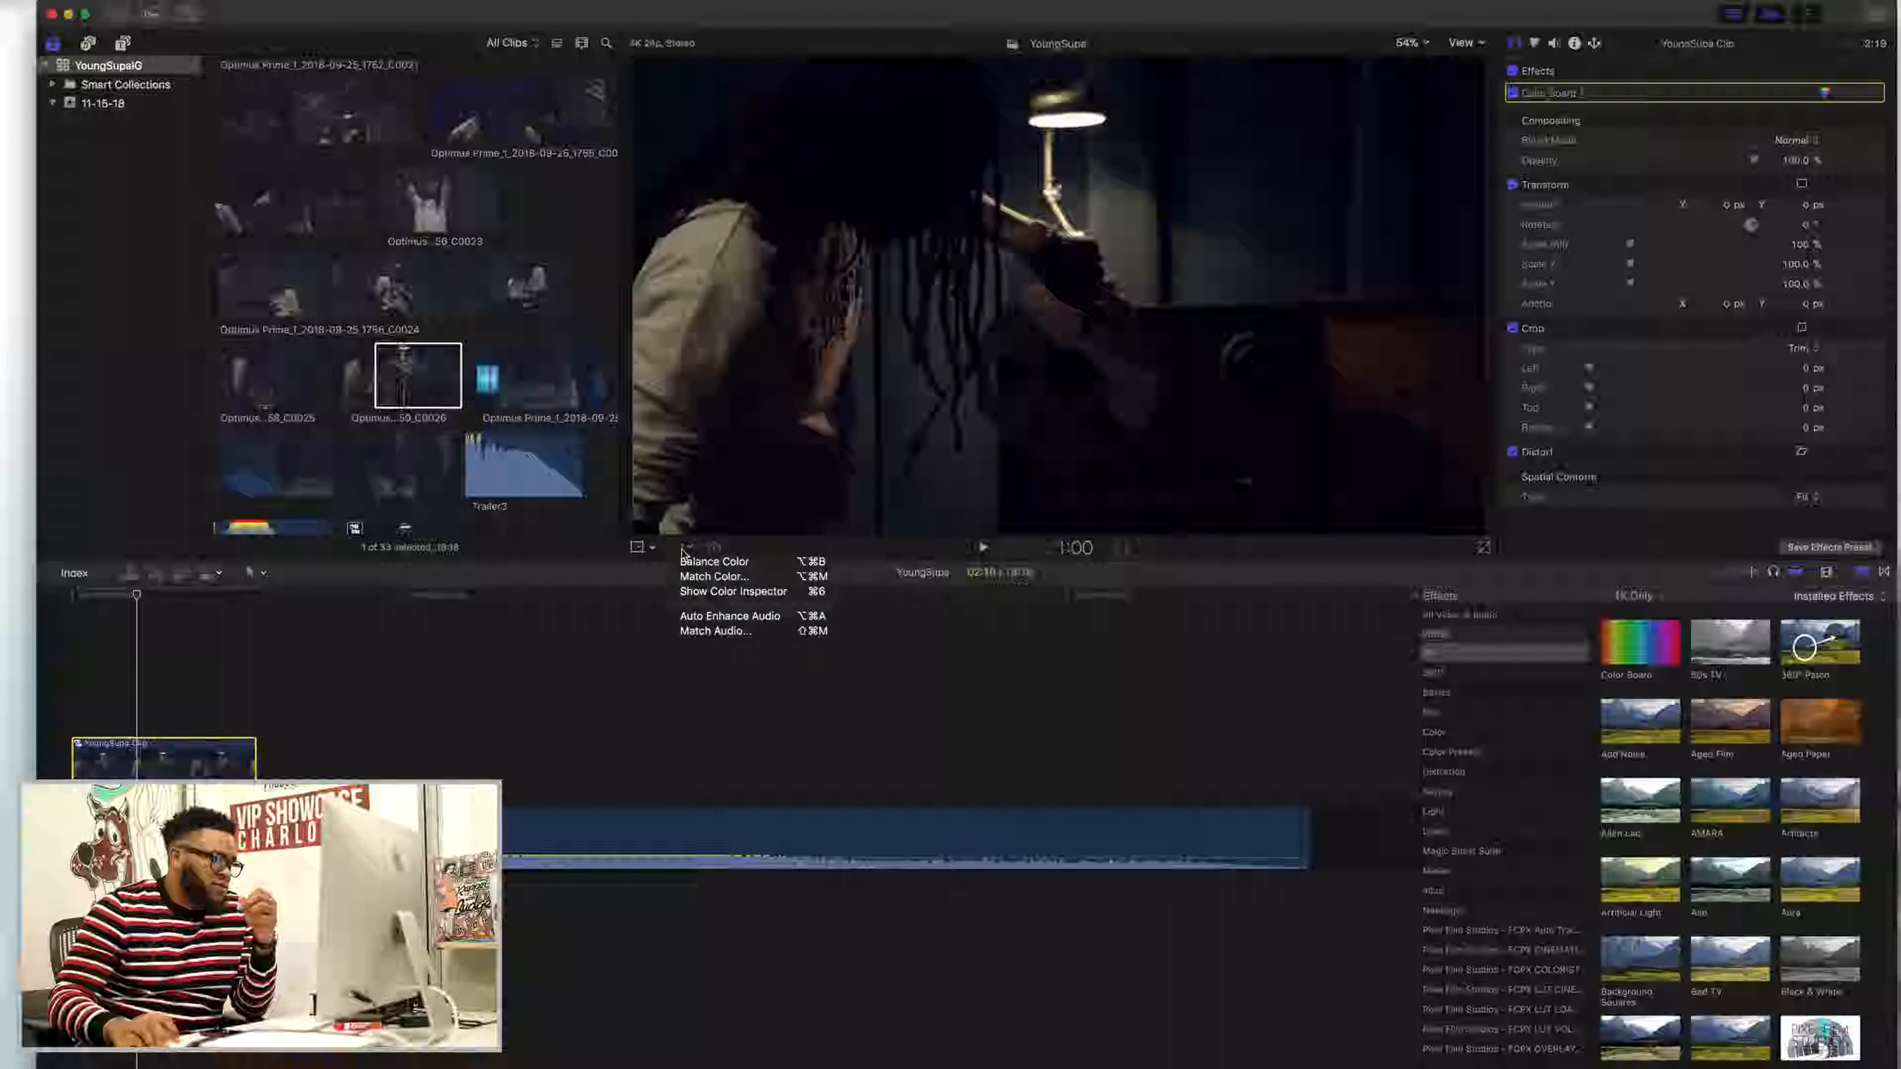
left_click(741, 590)
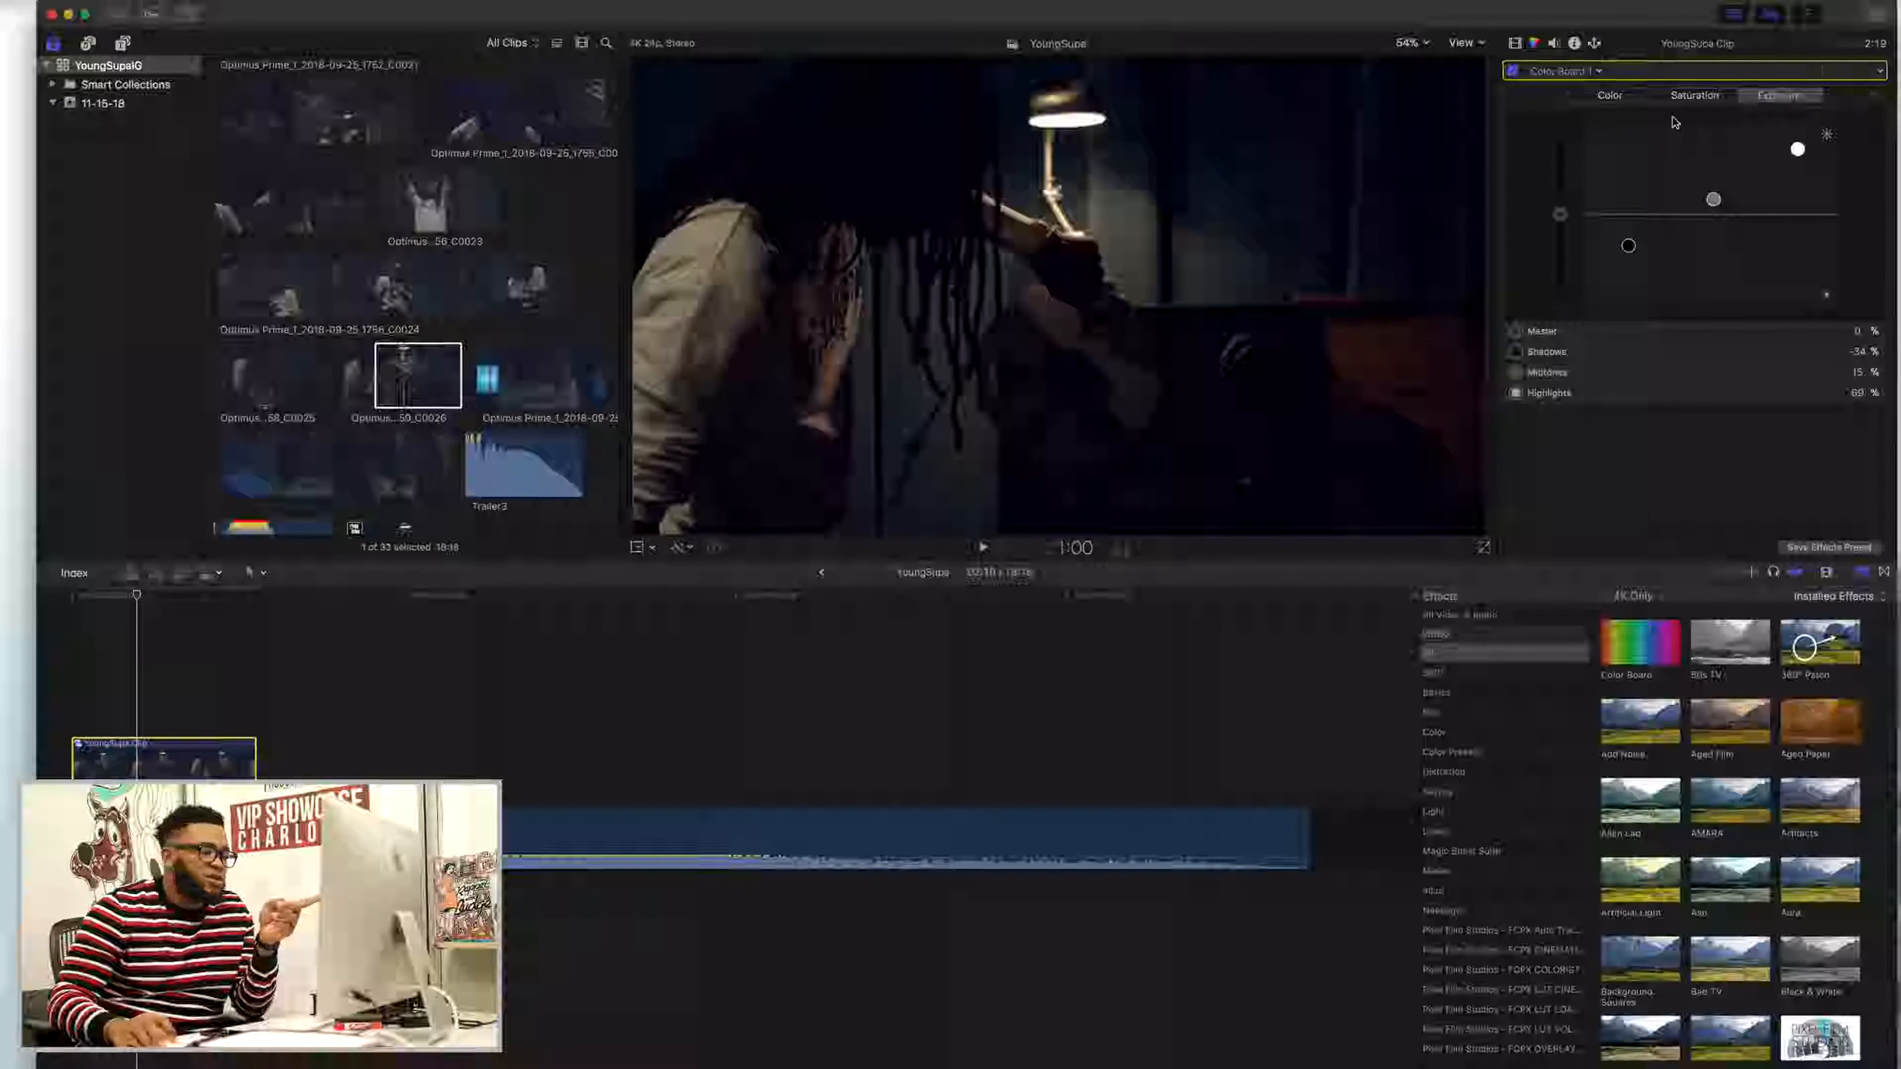
left_click(1684, 98)
left_click(1613, 99)
left_click(1752, 97)
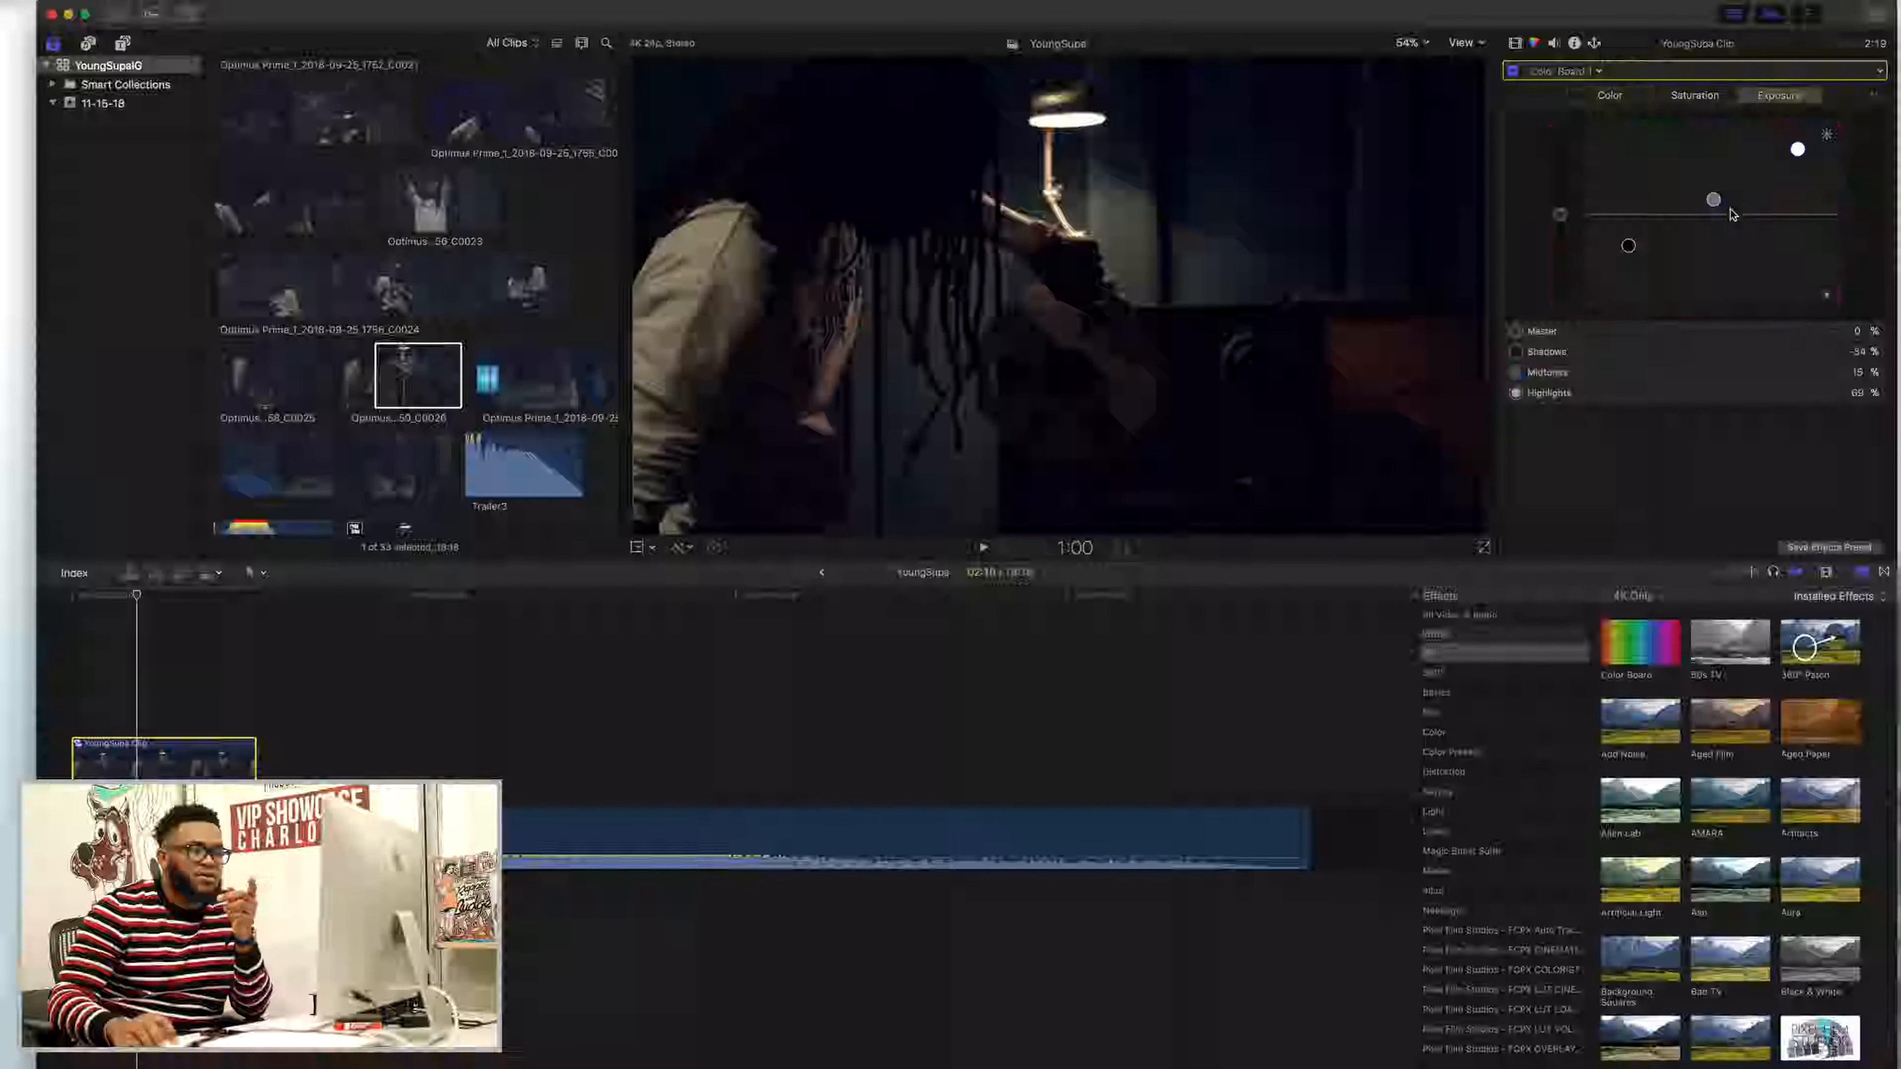
- Reset the Color Board's midtones, shadows and highlights exposure to 0%
mouse_move(1628, 250)
left_mouse_down()
mouse_move(1629, 220)
mouse_move(1628, 241)
left_mouse_up()
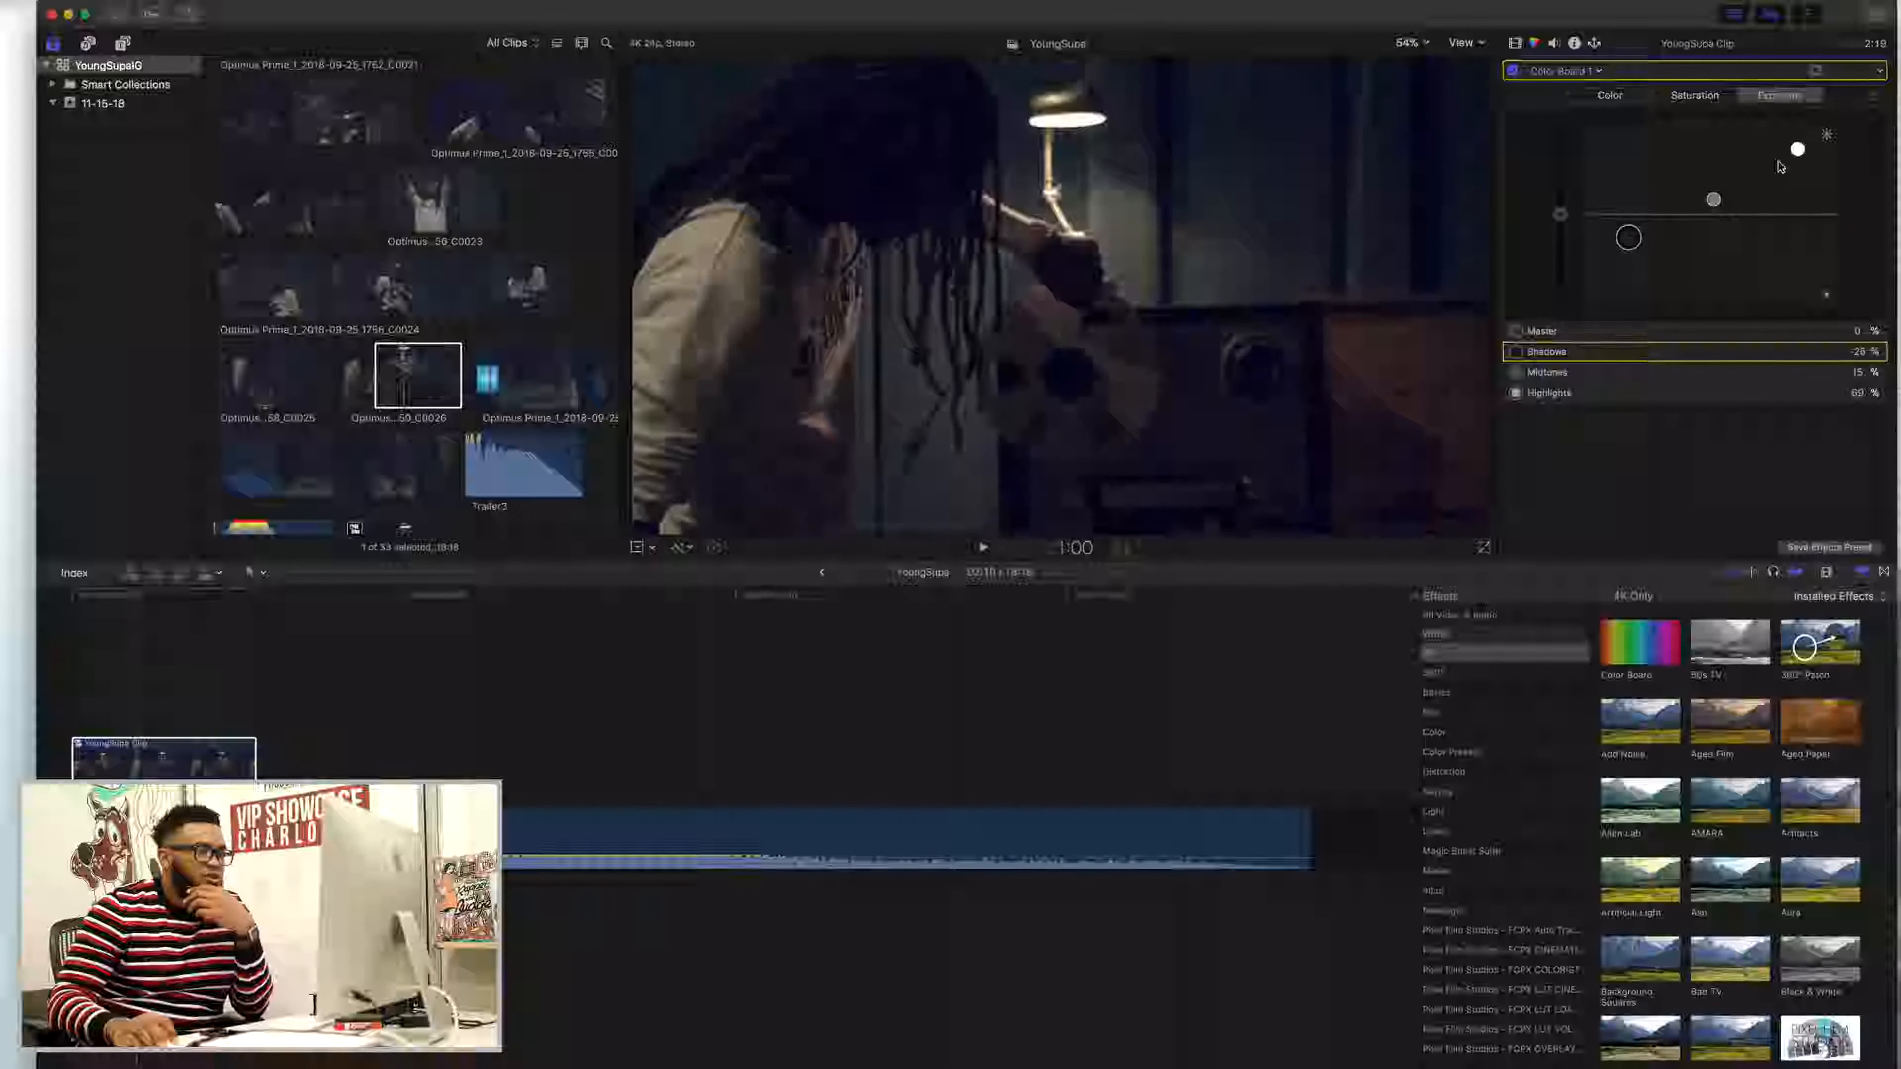
left_click(1713, 201)
key("Delete")
left_click(1630, 237)
key("Delete")
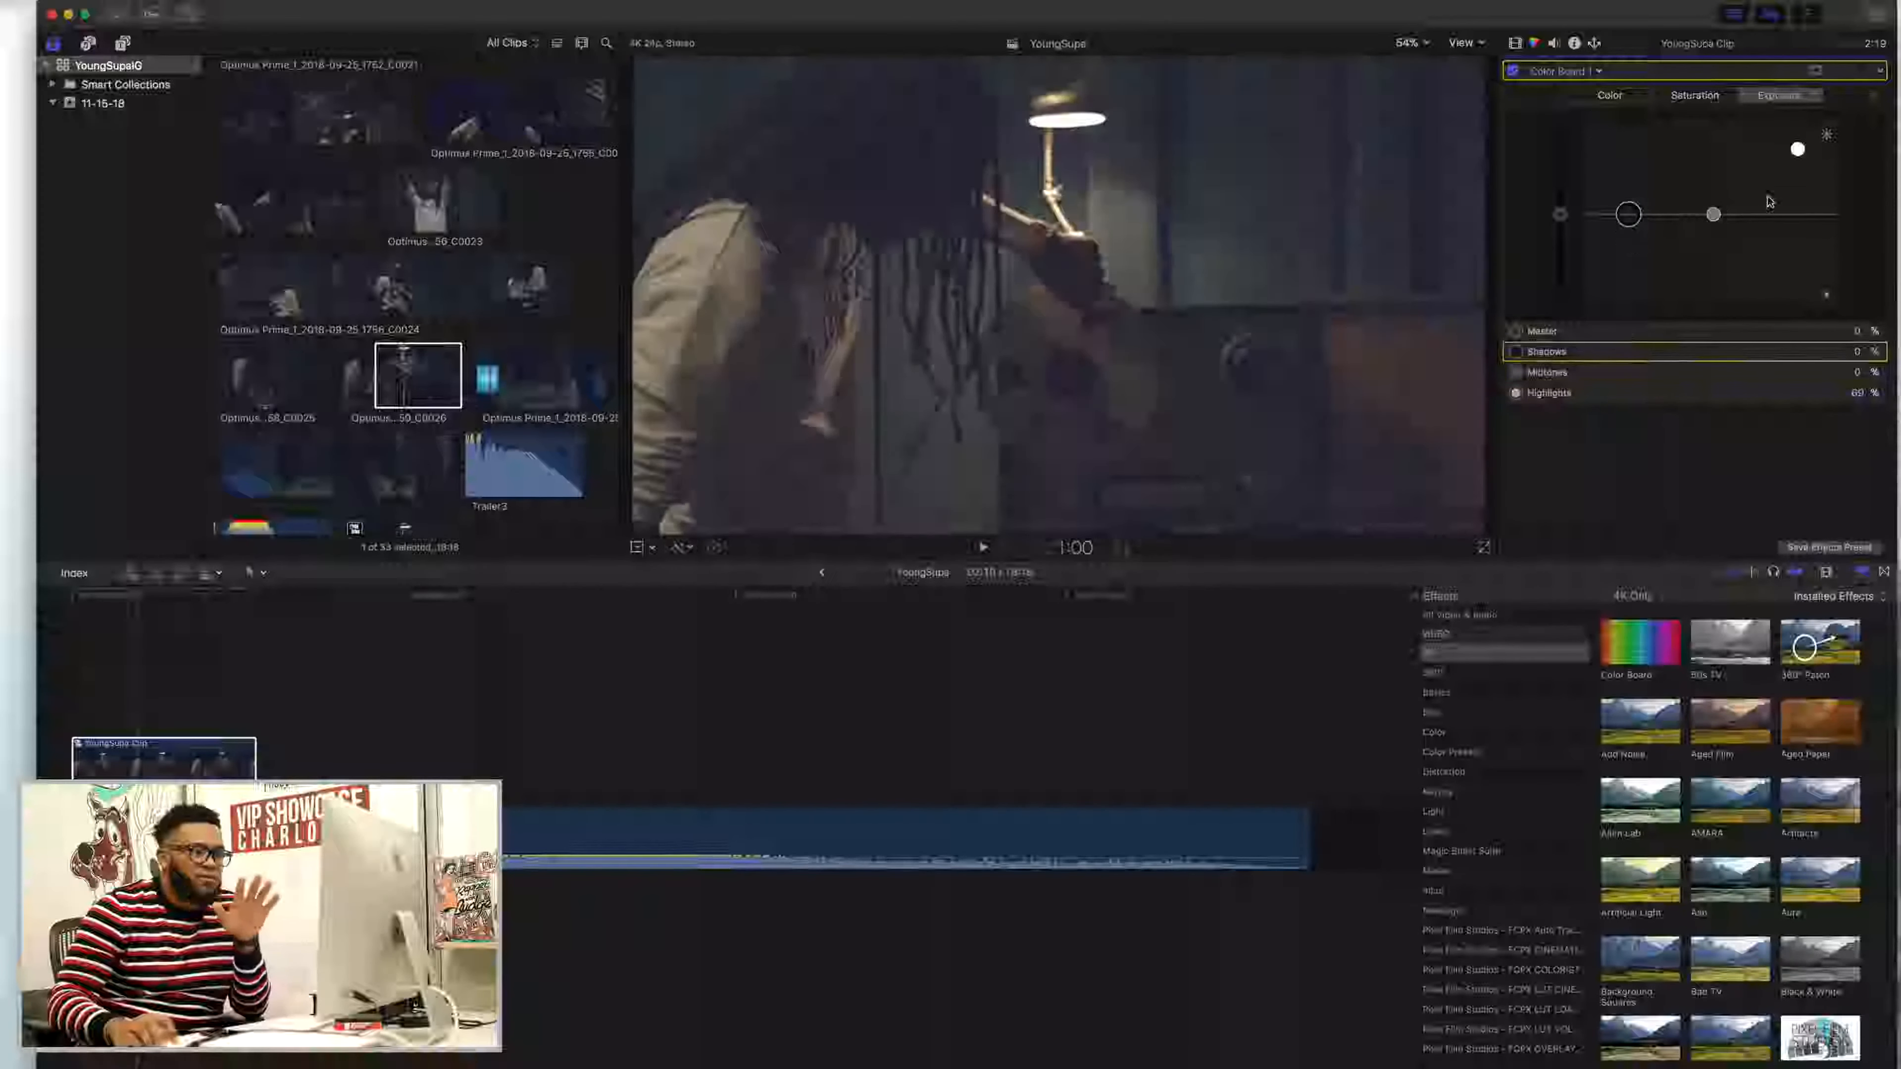
left_click(1795, 155)
key("Delete")
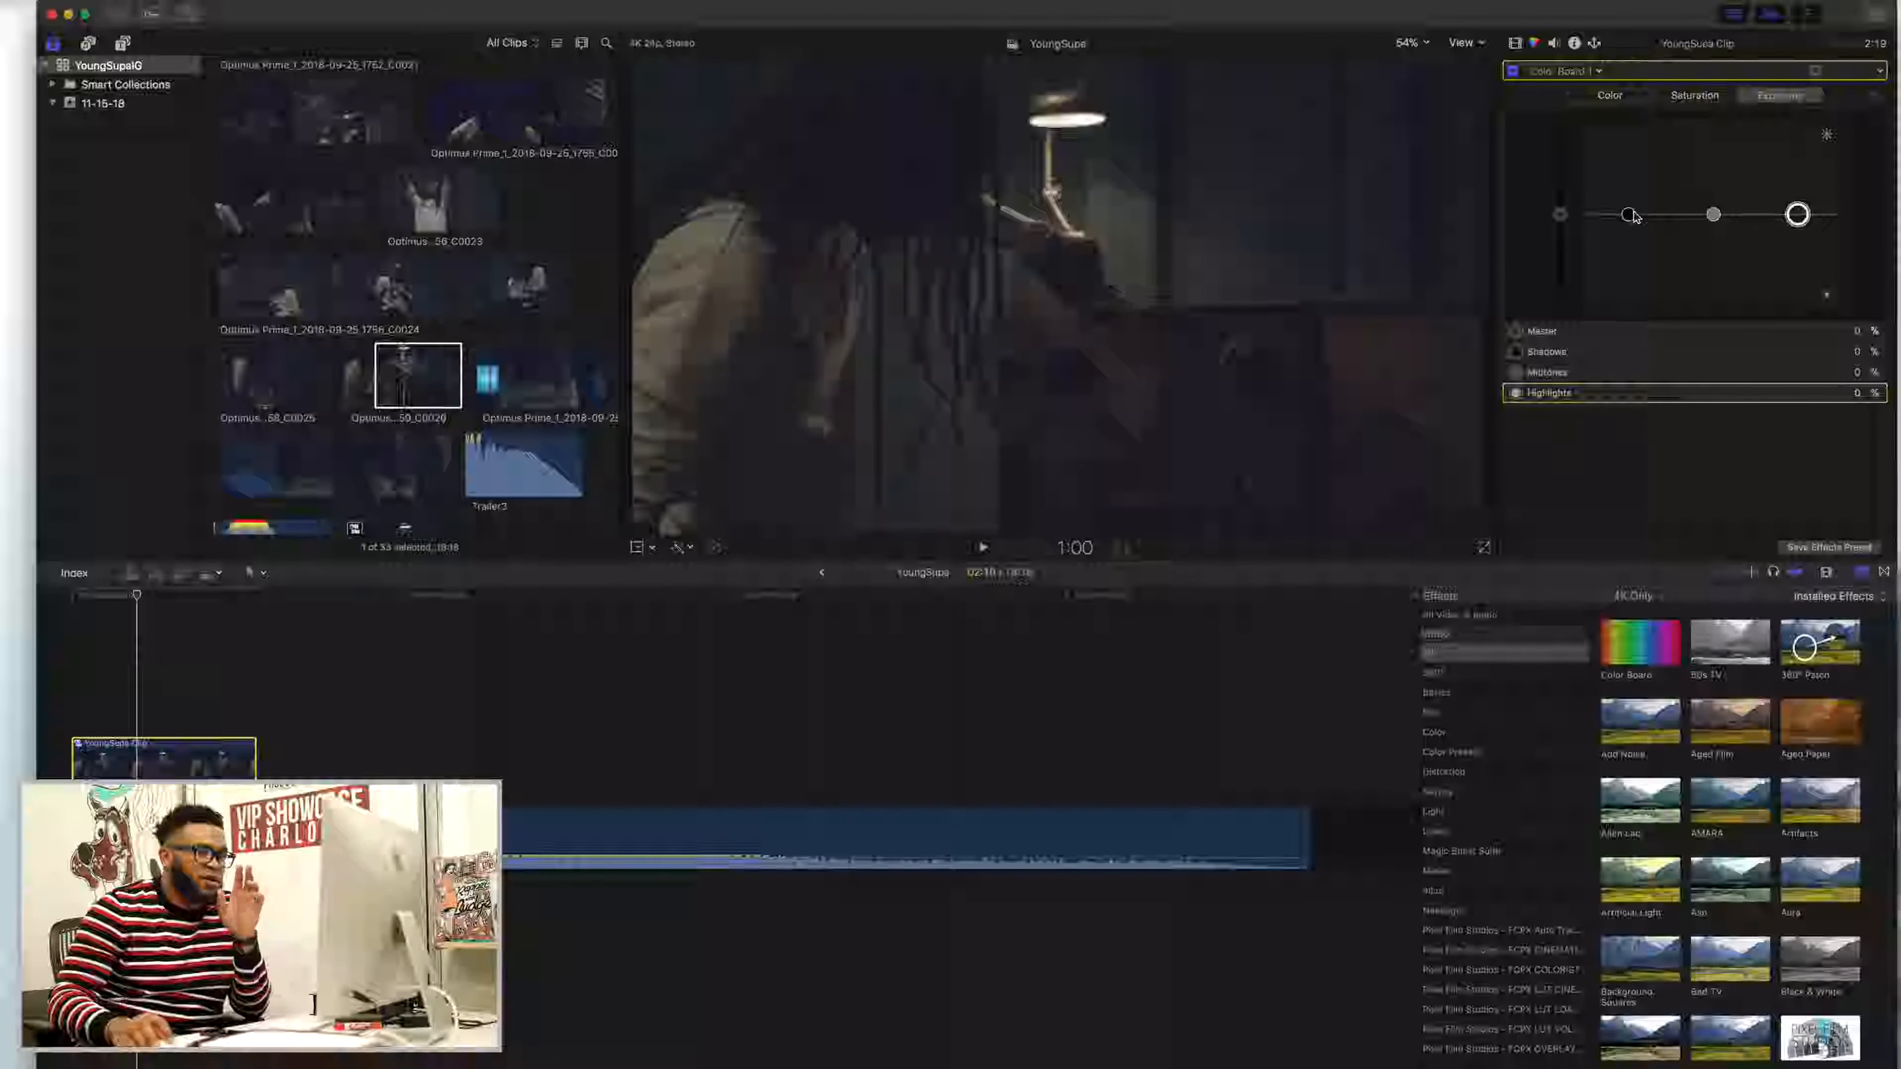
- Raise the highlights' exposure to 32% and lower the shadows' exposure slightly below -19%
left_click_drag(1631, 216, 1629, 234)
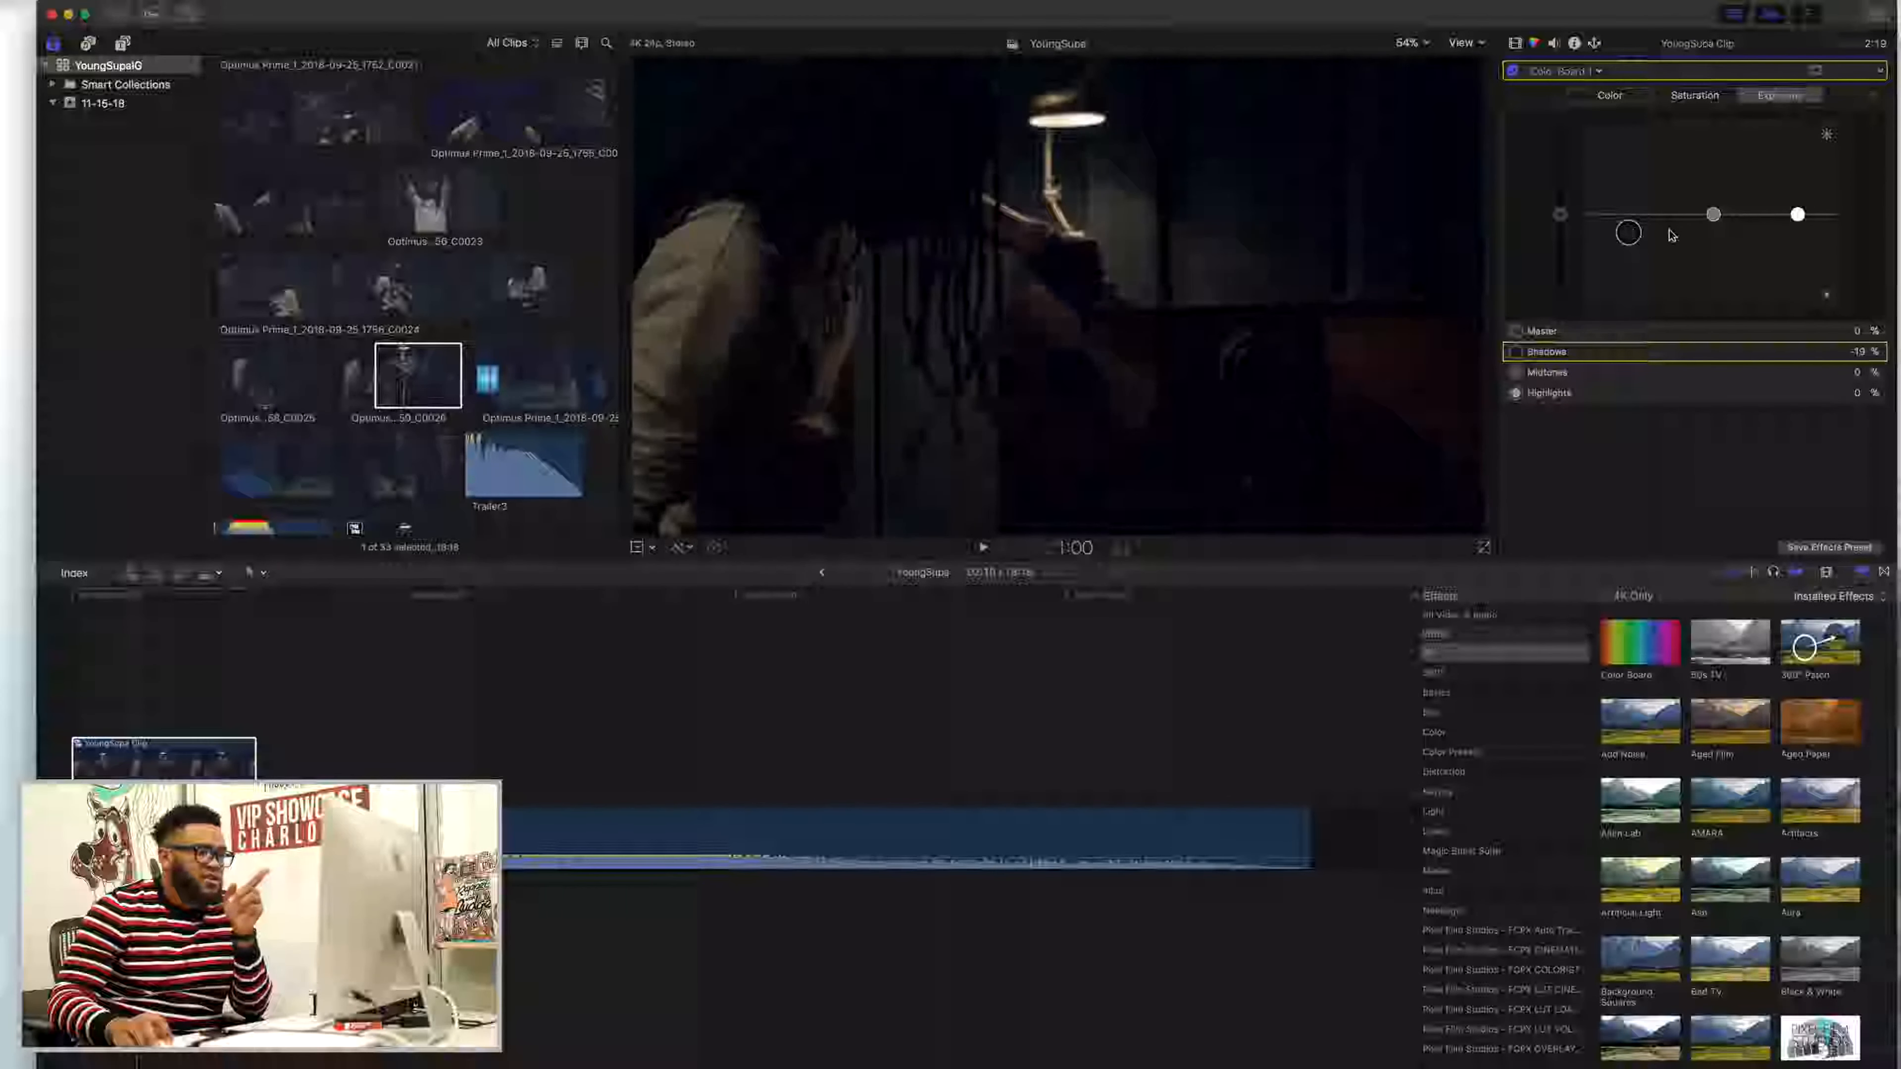
left_click_drag(1797, 215, 1797, 184)
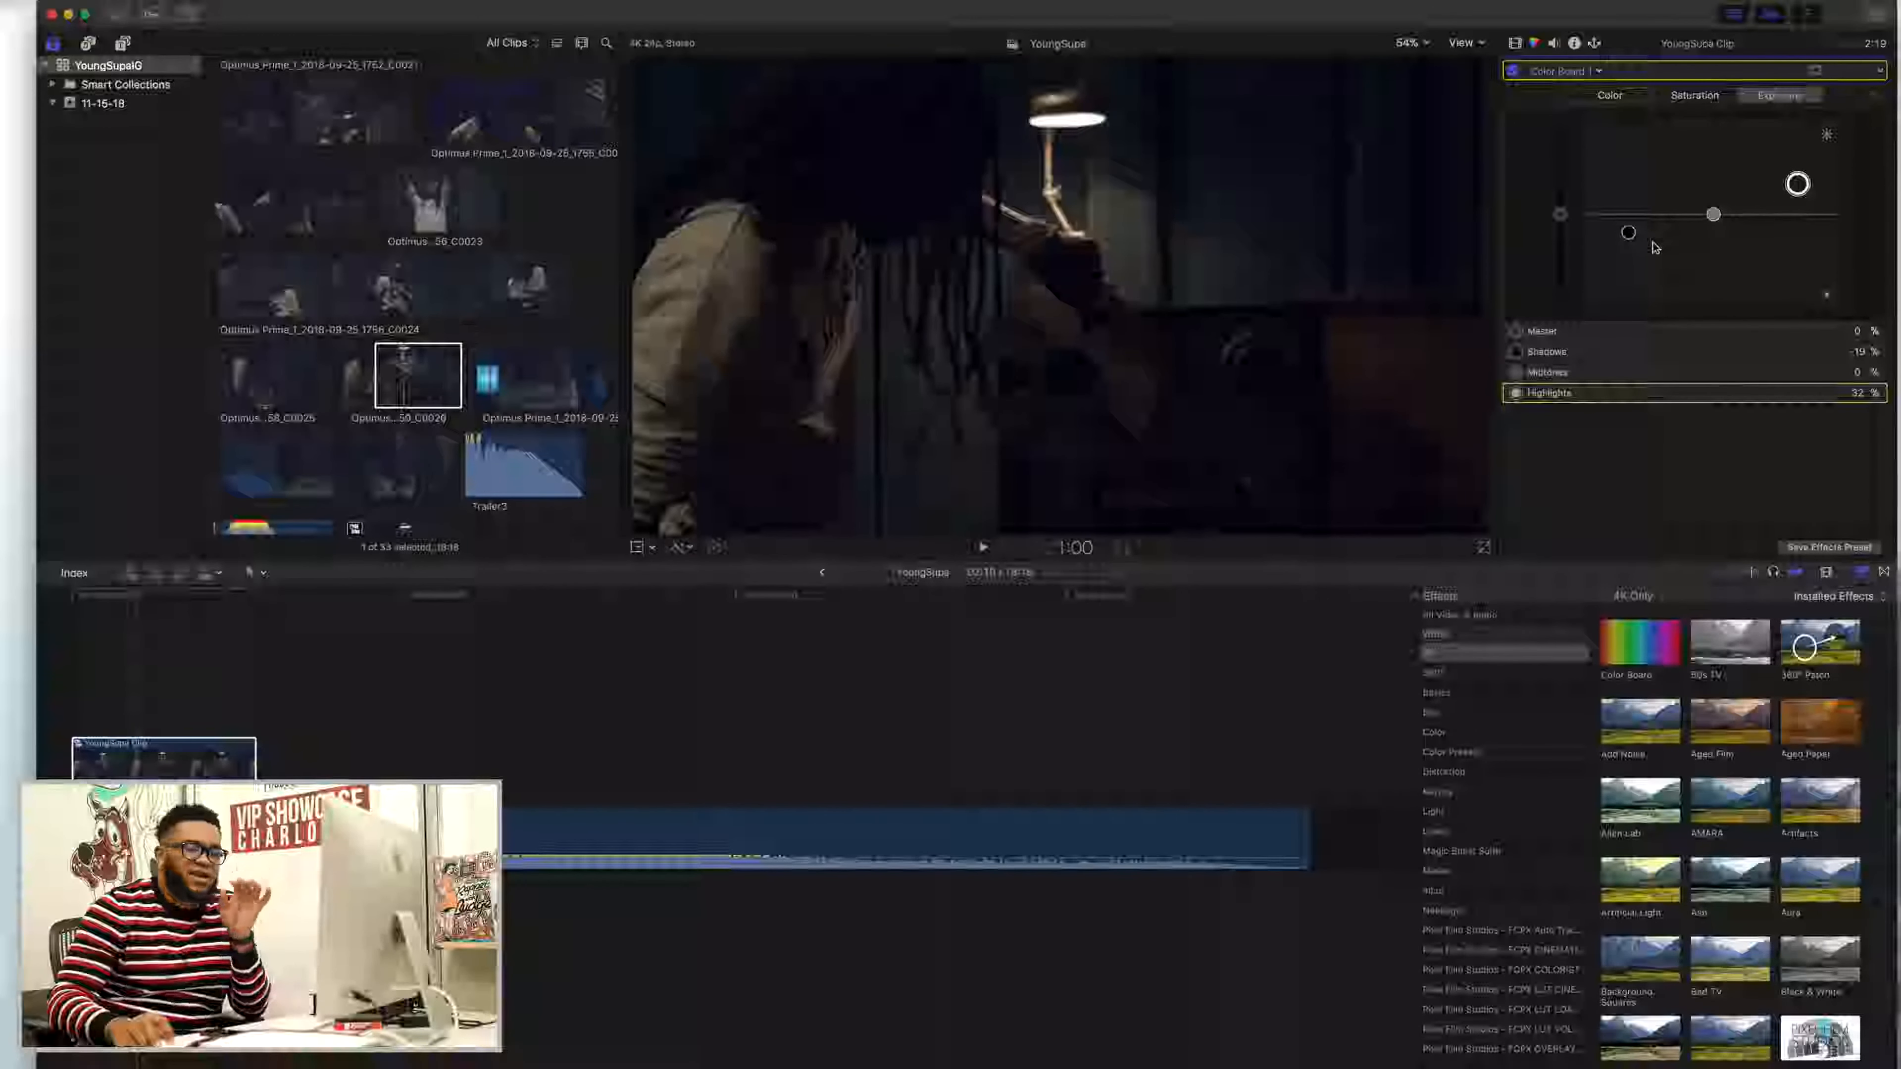
left_click_drag(1630, 234, 1636, 239)
- Set the Color Board's midtones color to about 222° at -14% to reduce the blue tint
left_click(1606, 99)
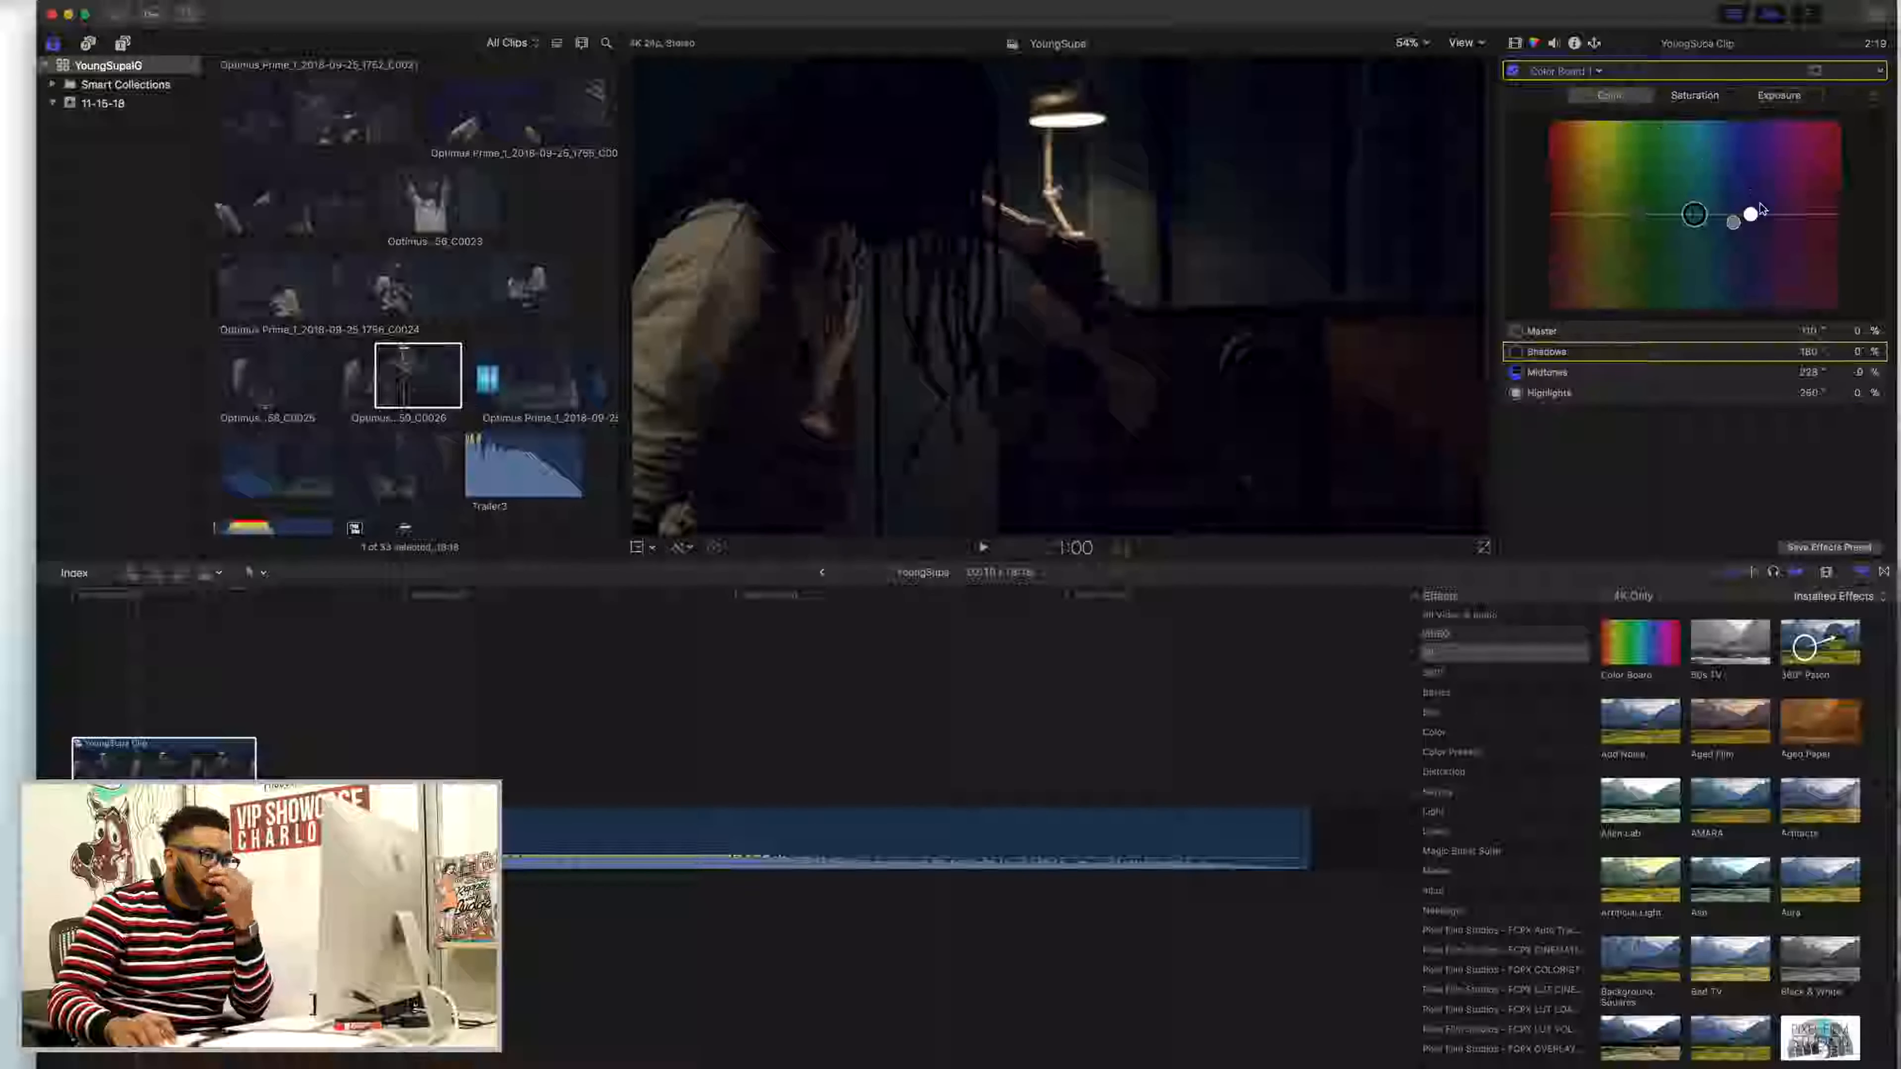
left_click(1745, 222)
left_click(1730, 220)
left_click_drag(1742, 228, 1732, 235)
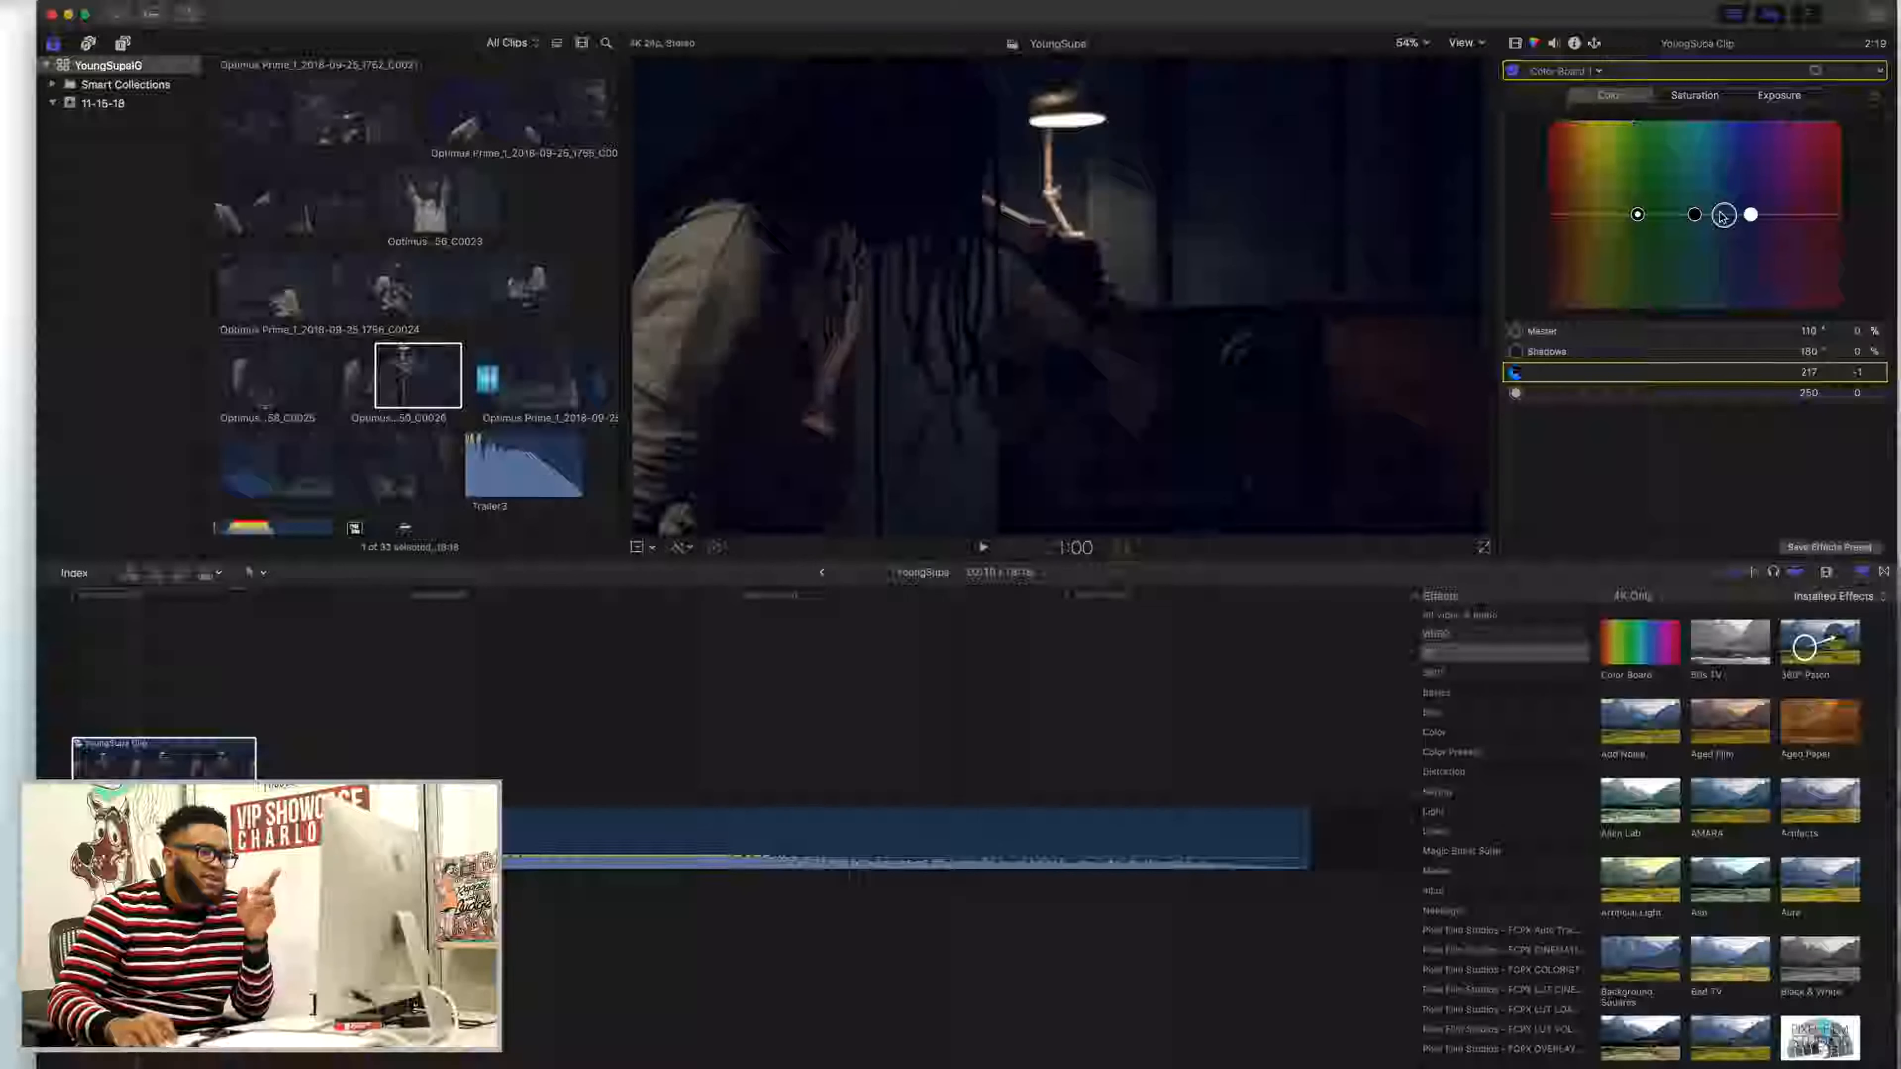
left_click_drag(1724, 216, 1727, 226)
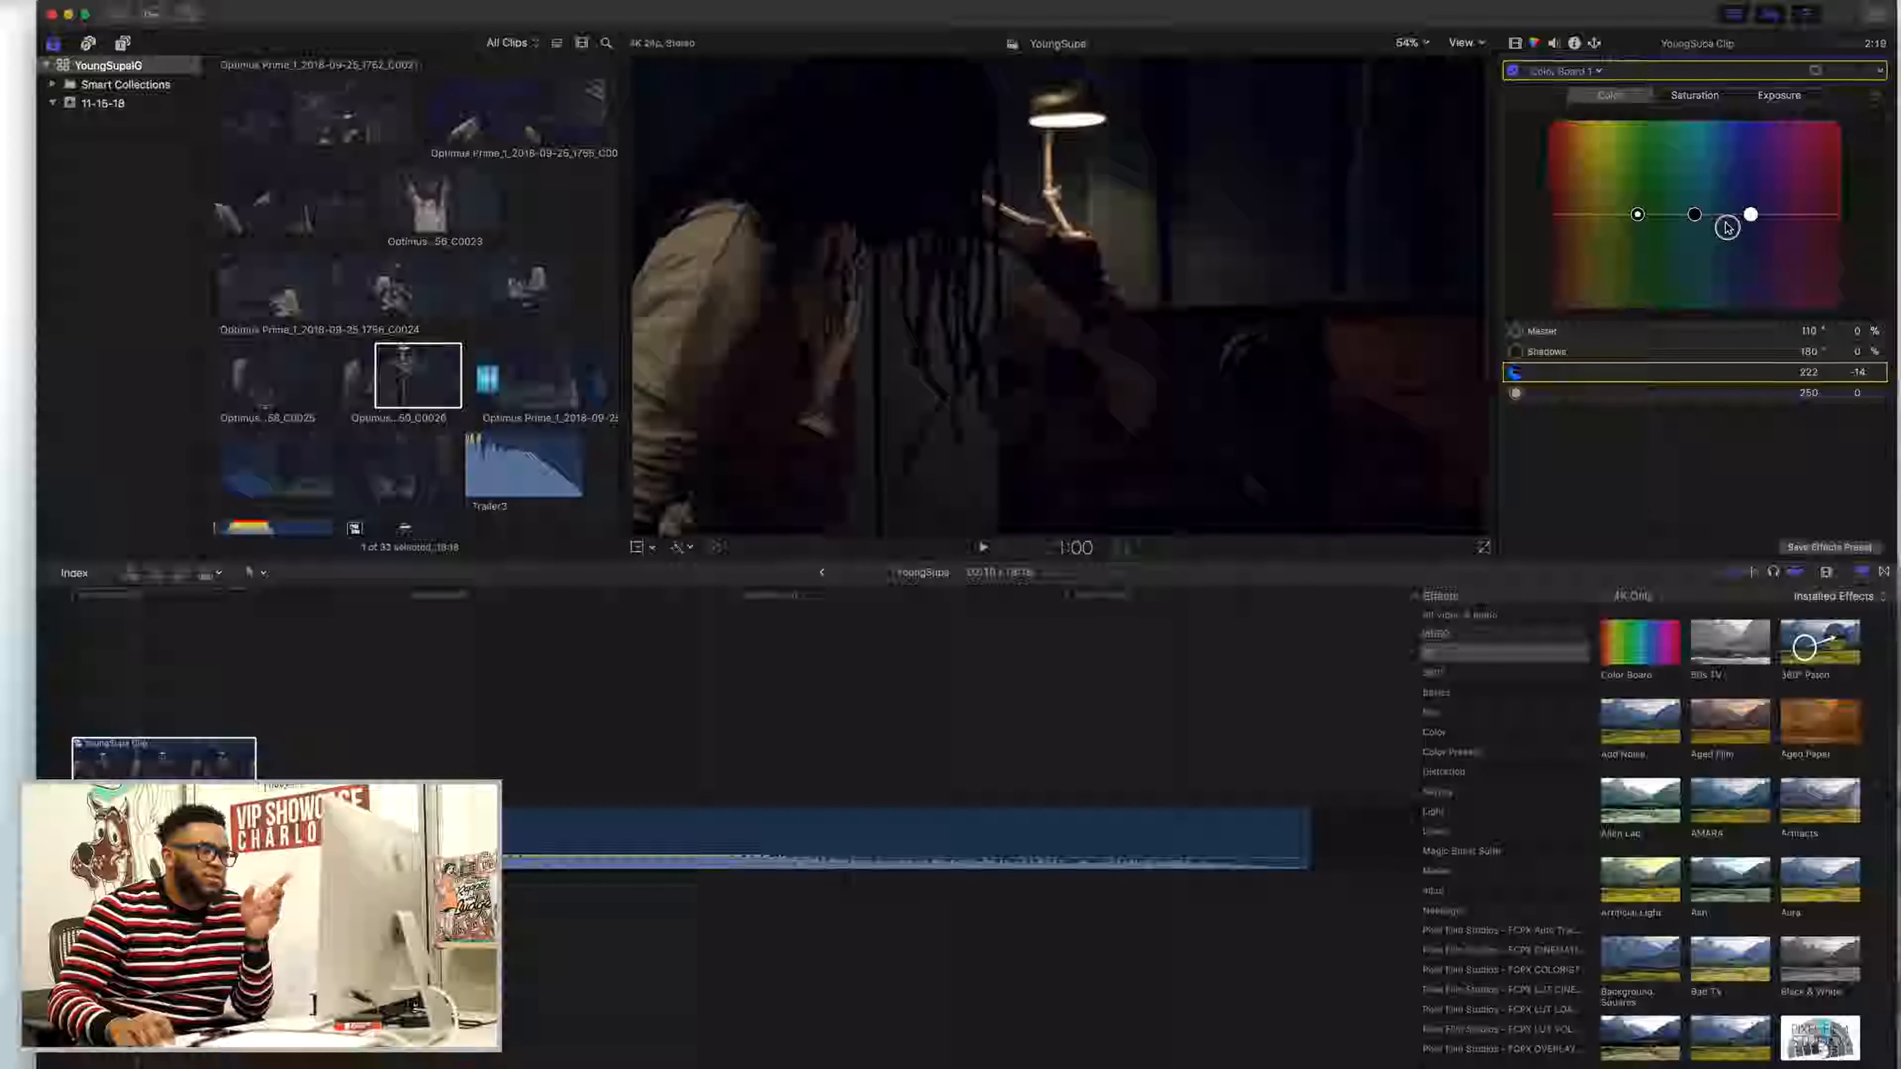
- Raise the saturation to 100% for midtones and 16% for highlights, and give the shadows a more moderate boost
left_click(1704, 105)
left_click_drag(1650, 222, 1716, 116)
left_click_drag(1628, 195, 1630, 112)
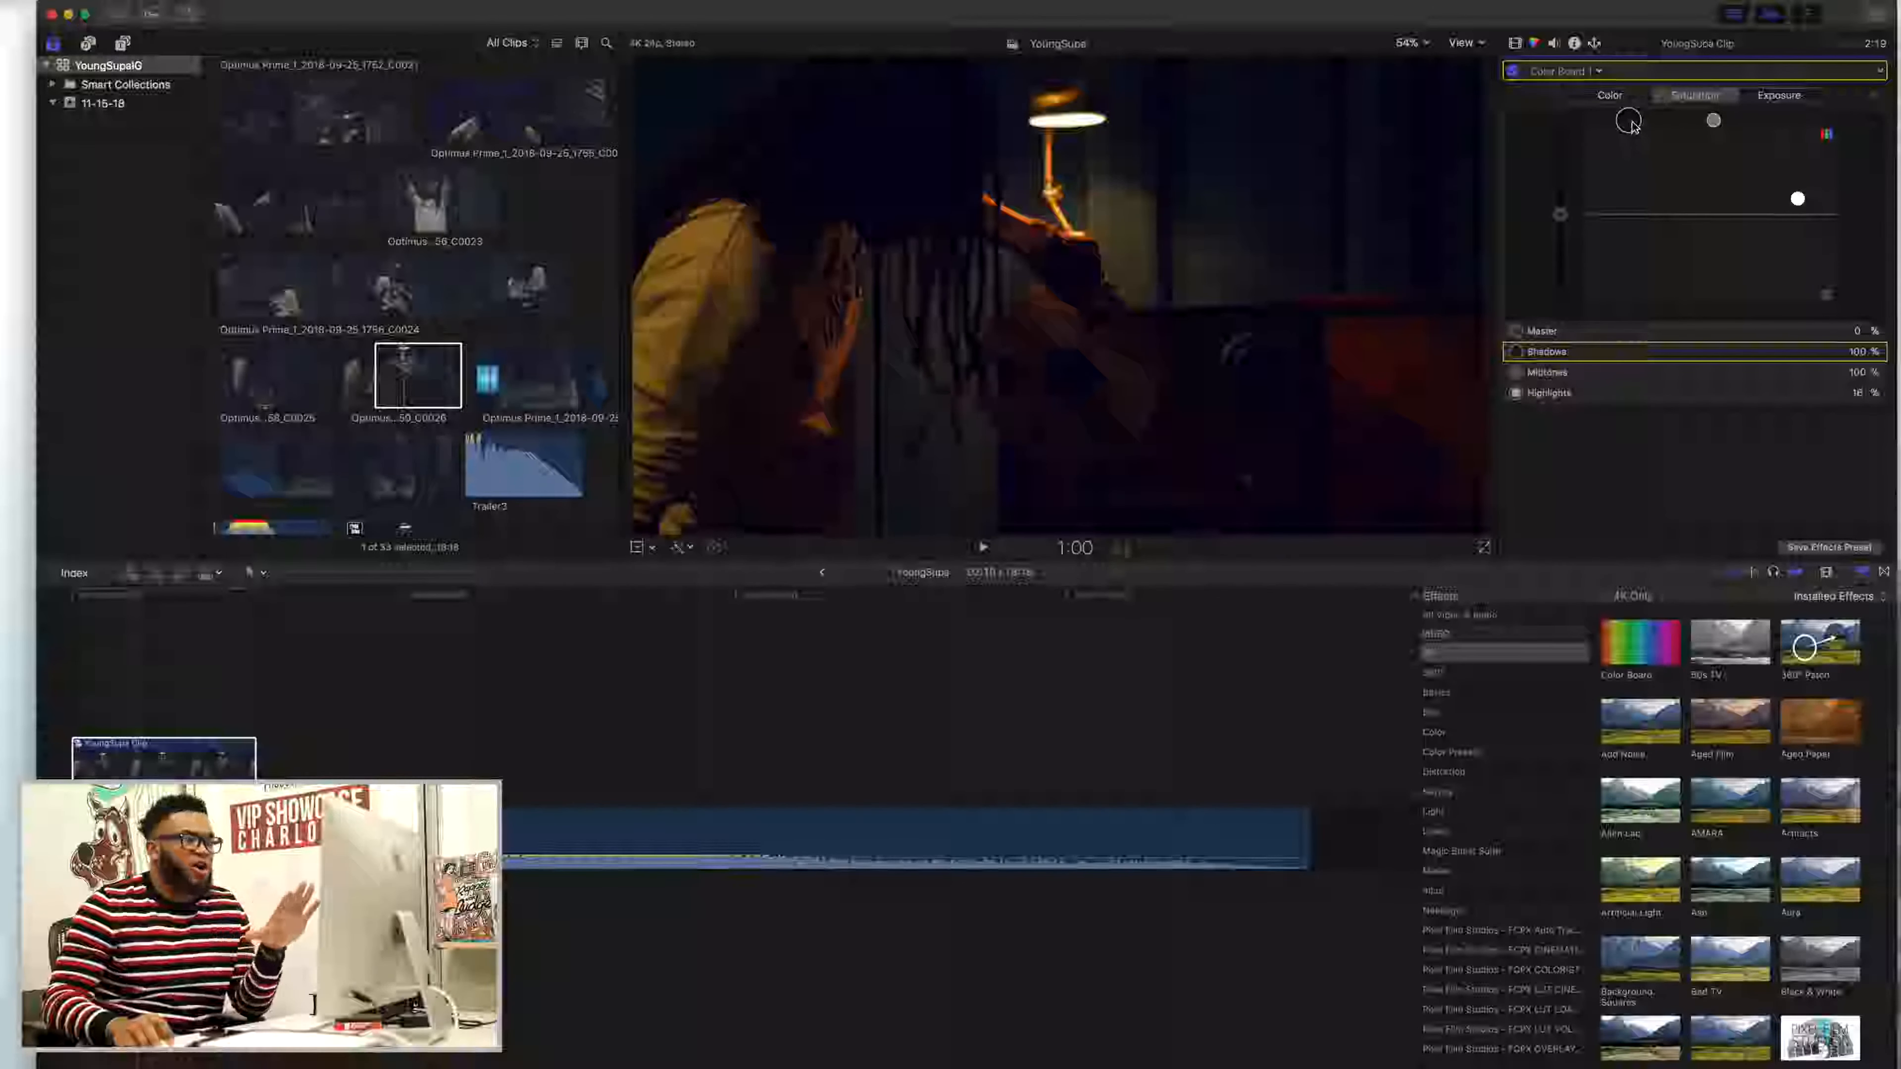
left_click_drag(1631, 126, 1632, 186)
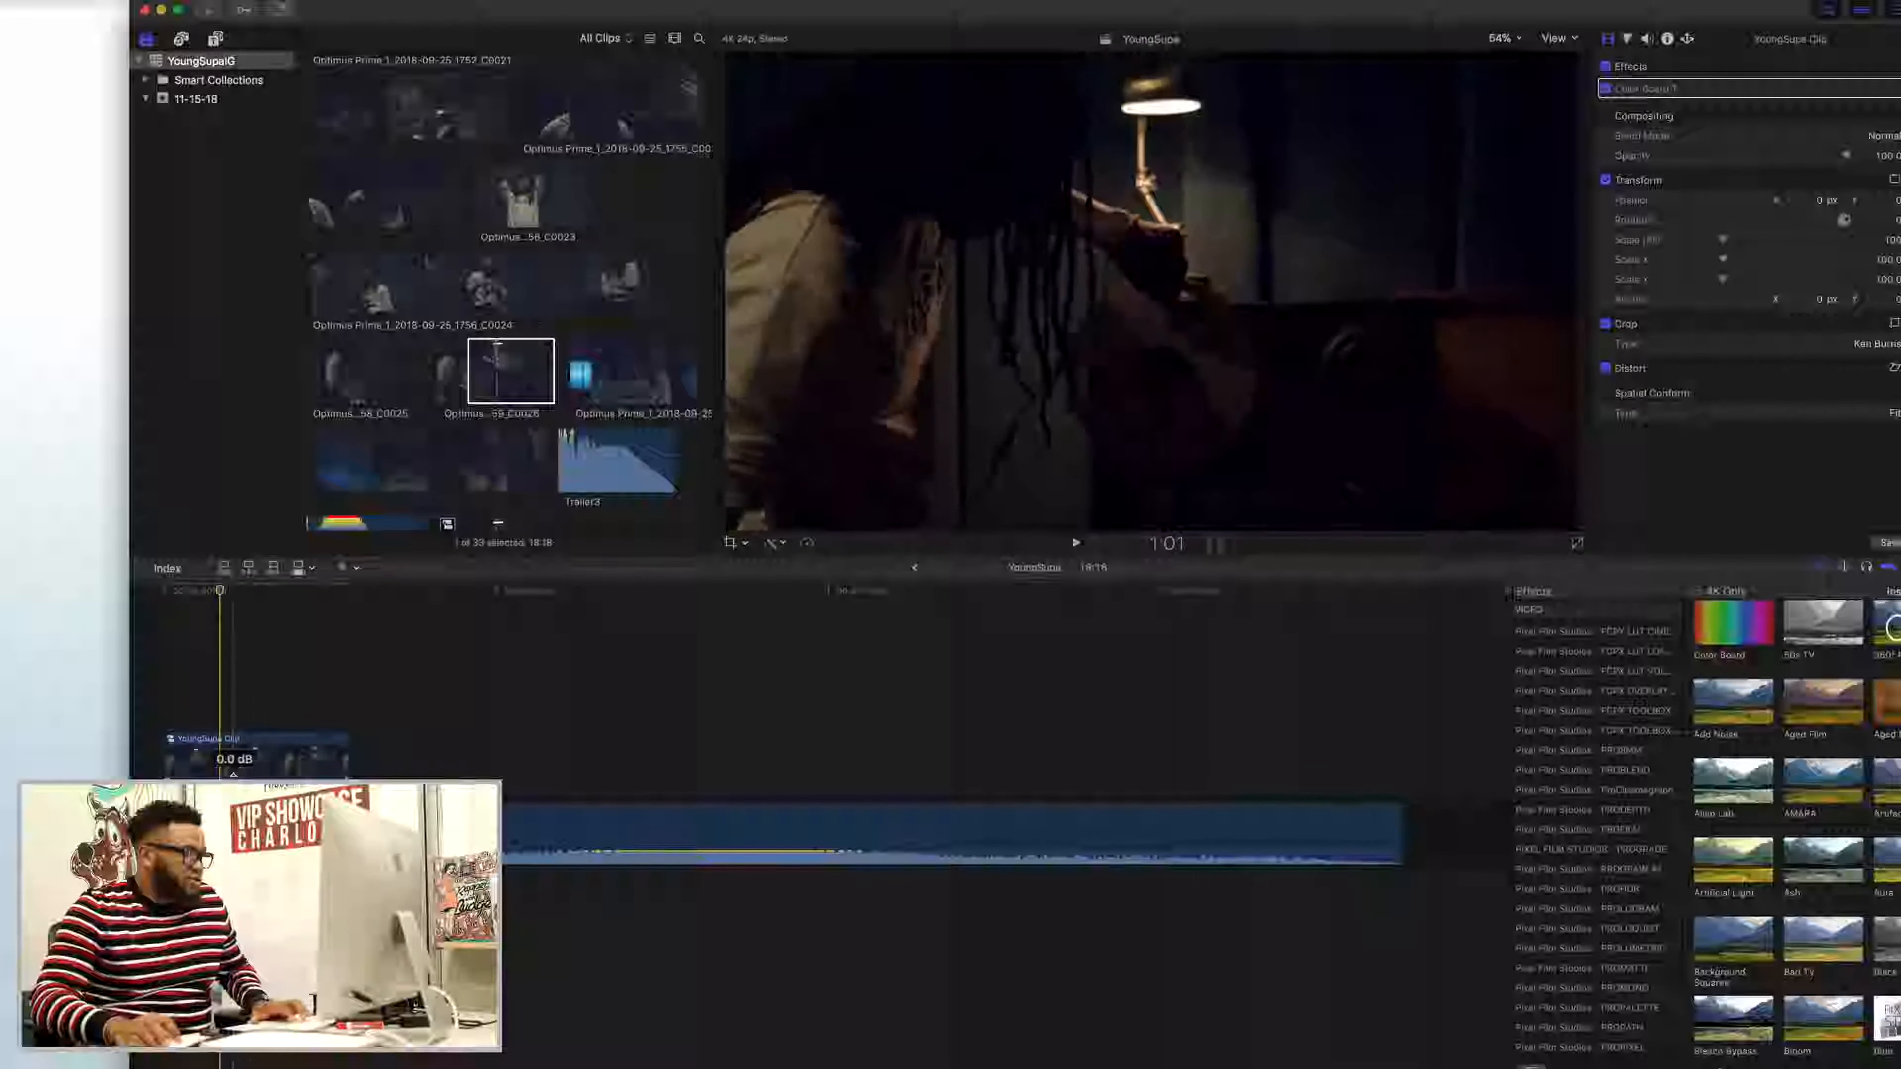
- Apply a Ken Burns crop to the clip, enlarging the end frame and shifting it toward the image's left edge, and play the result
left_click(232, 767)
left_click(745, 543)
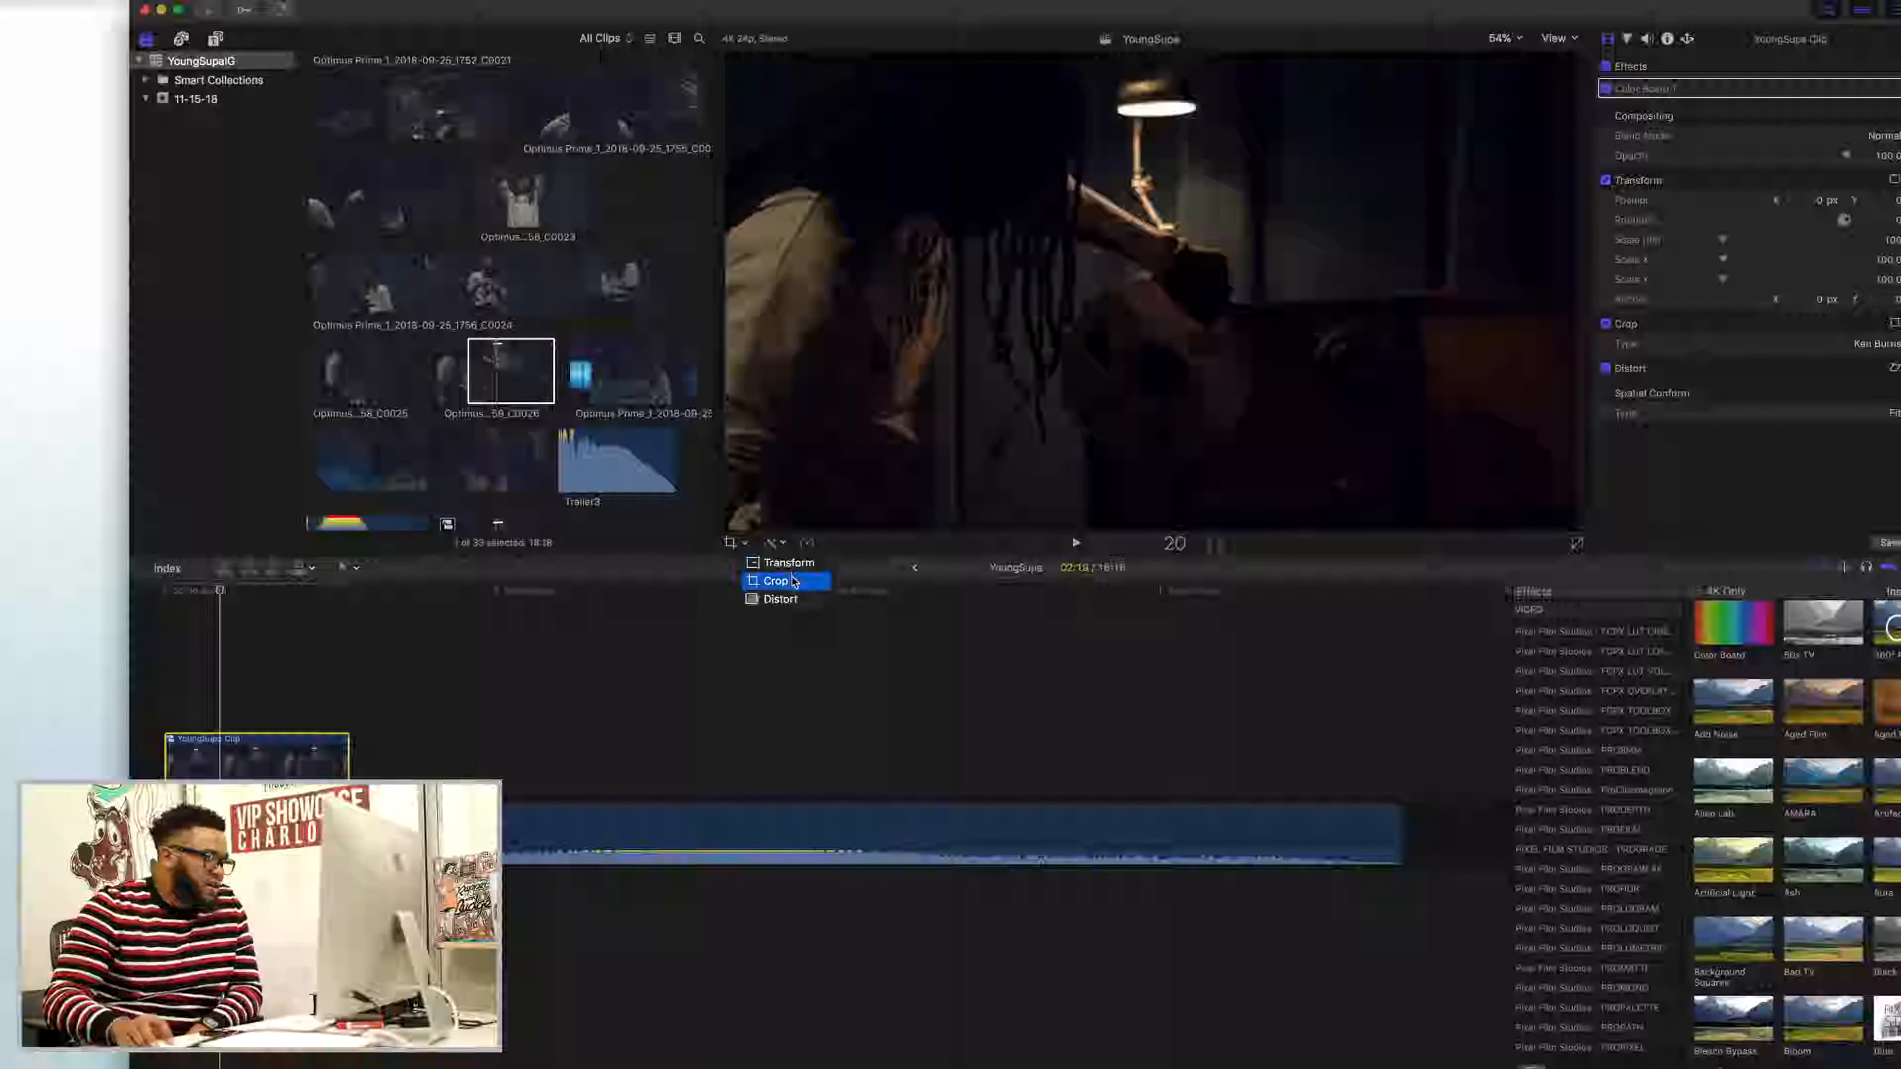
left_click(817, 580)
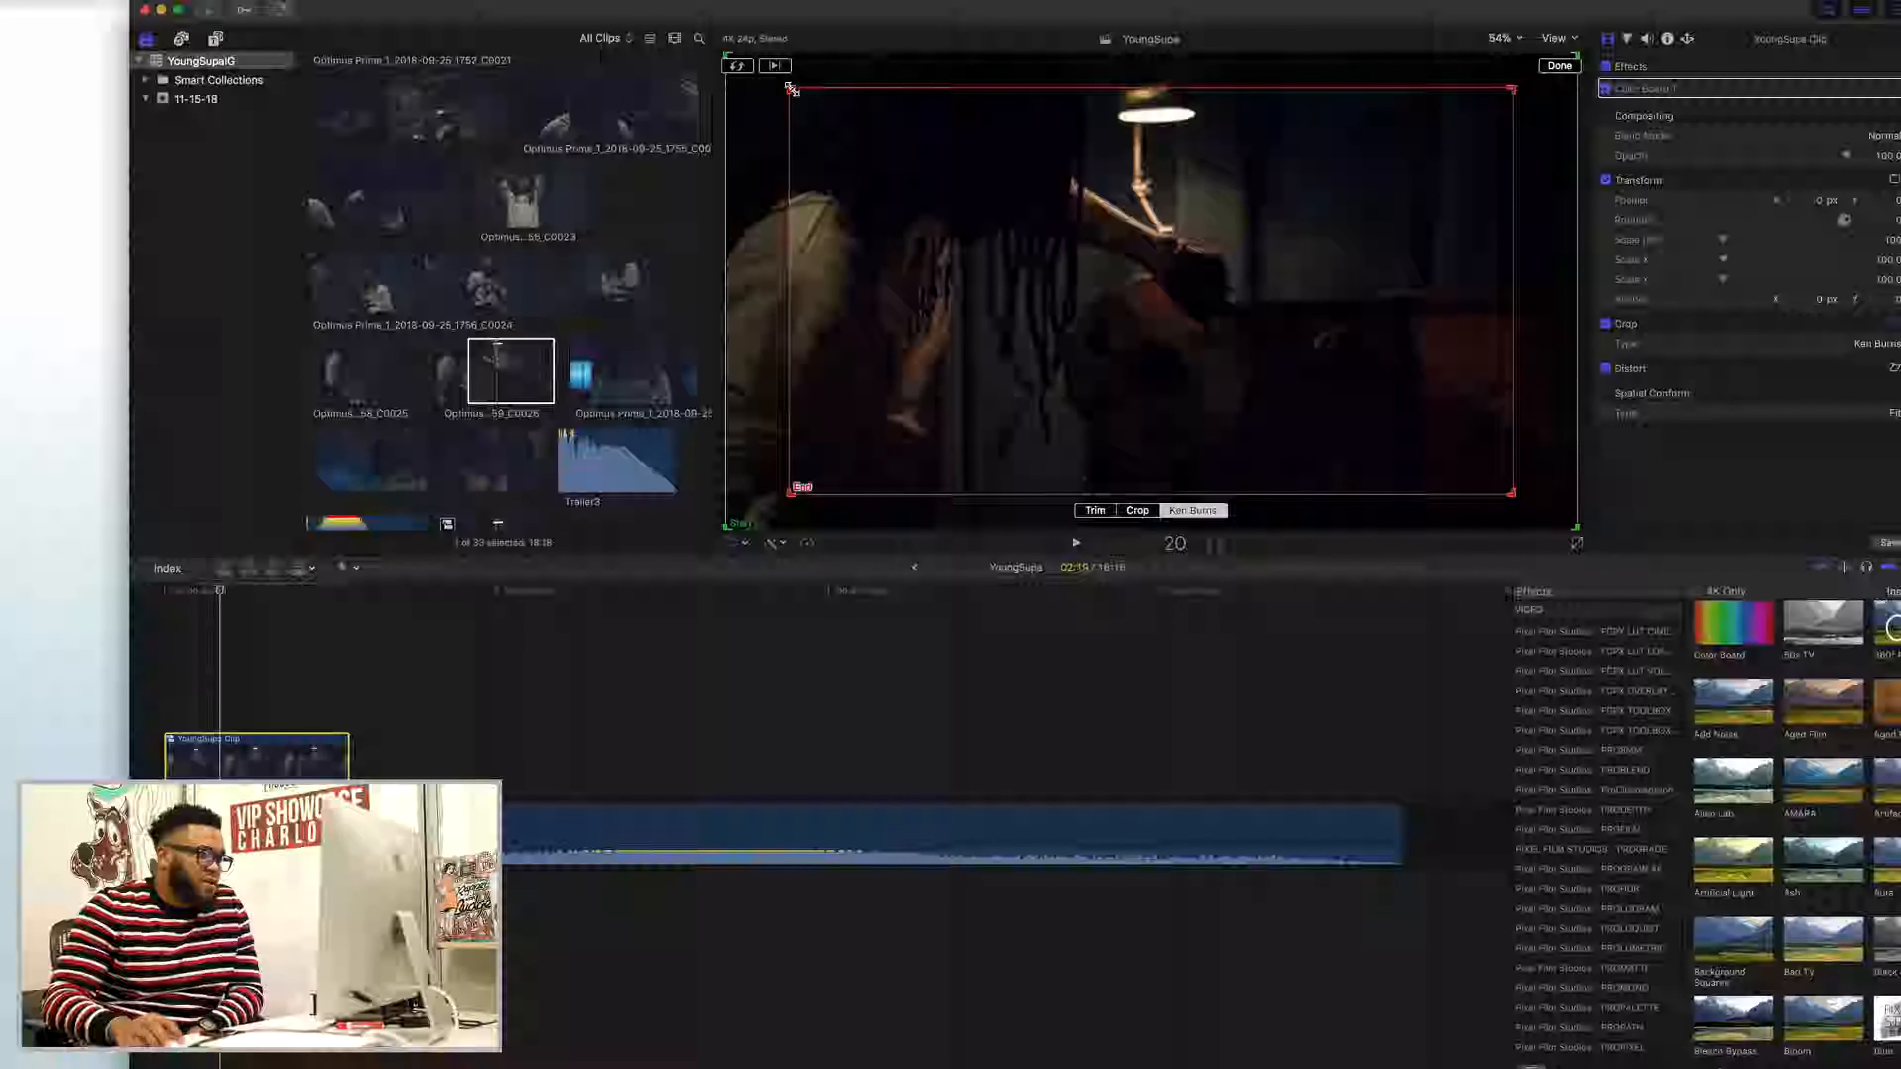
left_click_drag(790, 89, 782, 84)
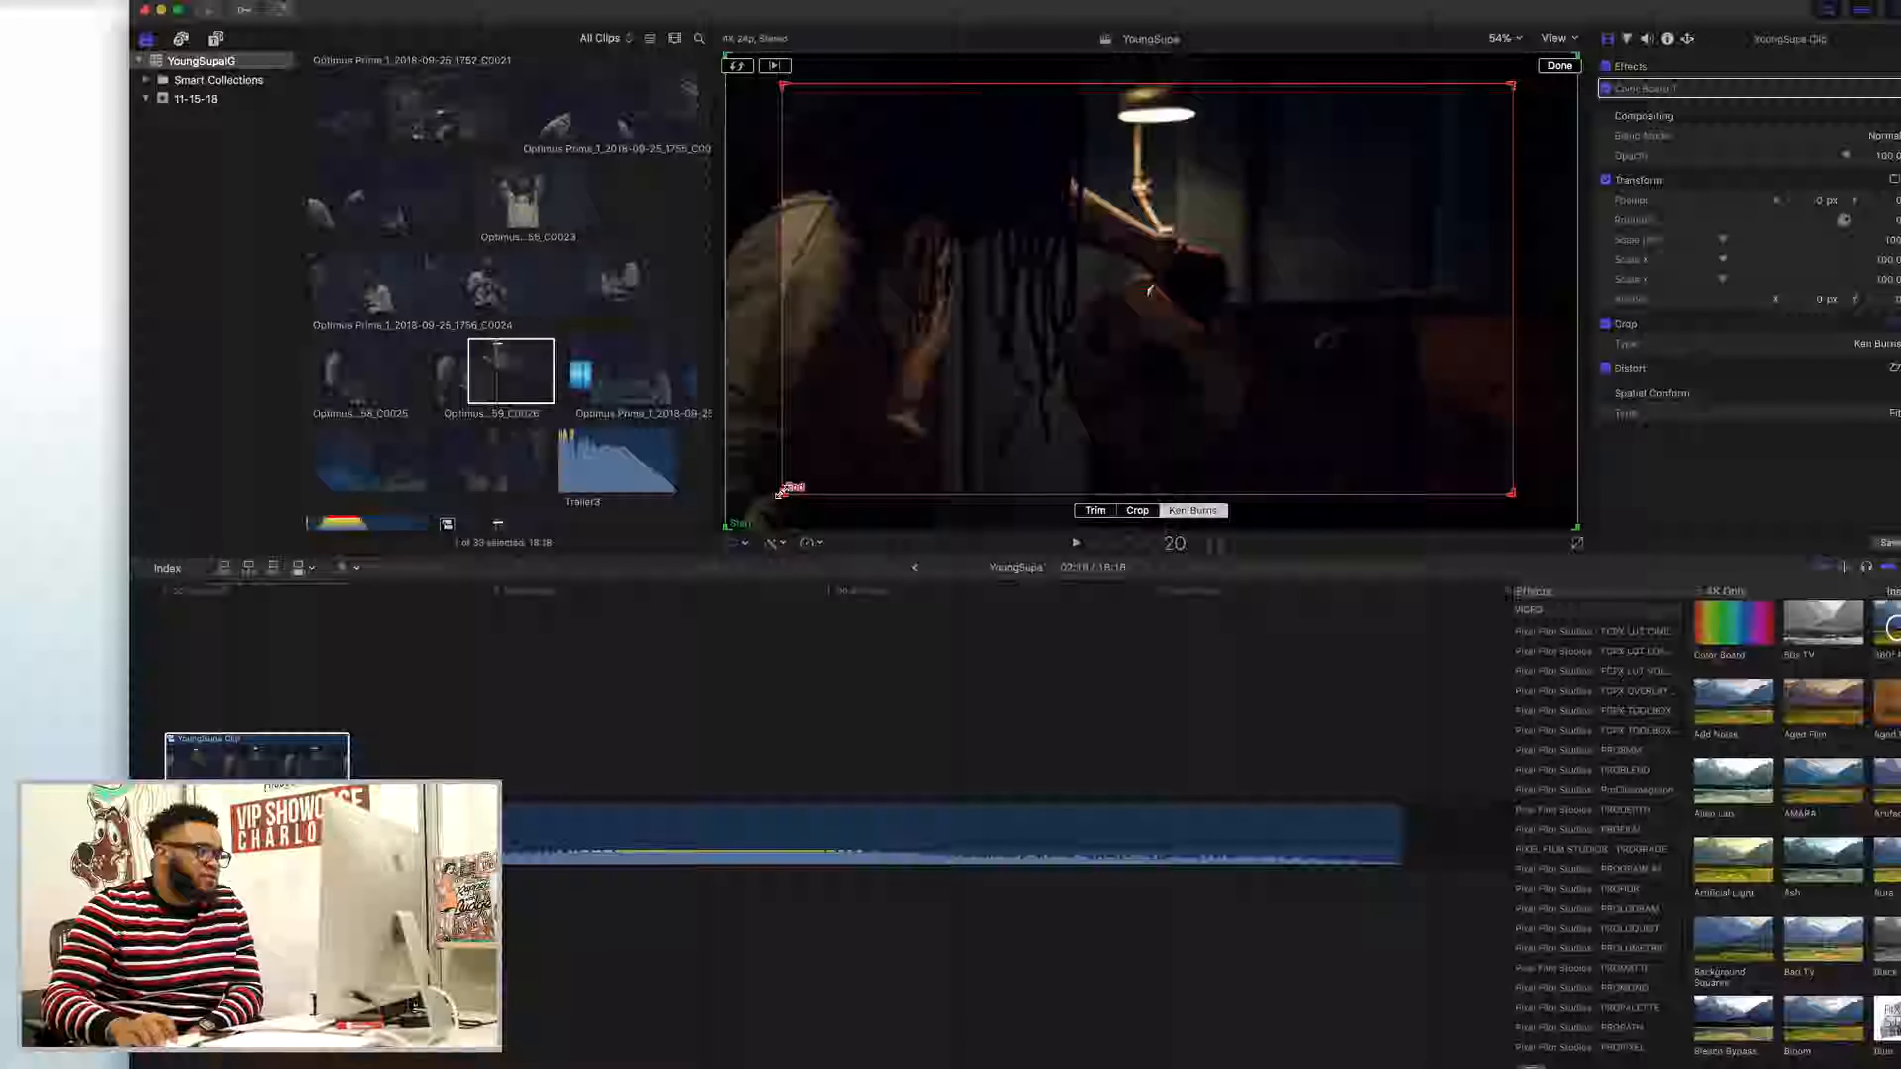
left_click_drag(783, 493, 743, 517)
left_click_drag(843, 471, 834, 470)
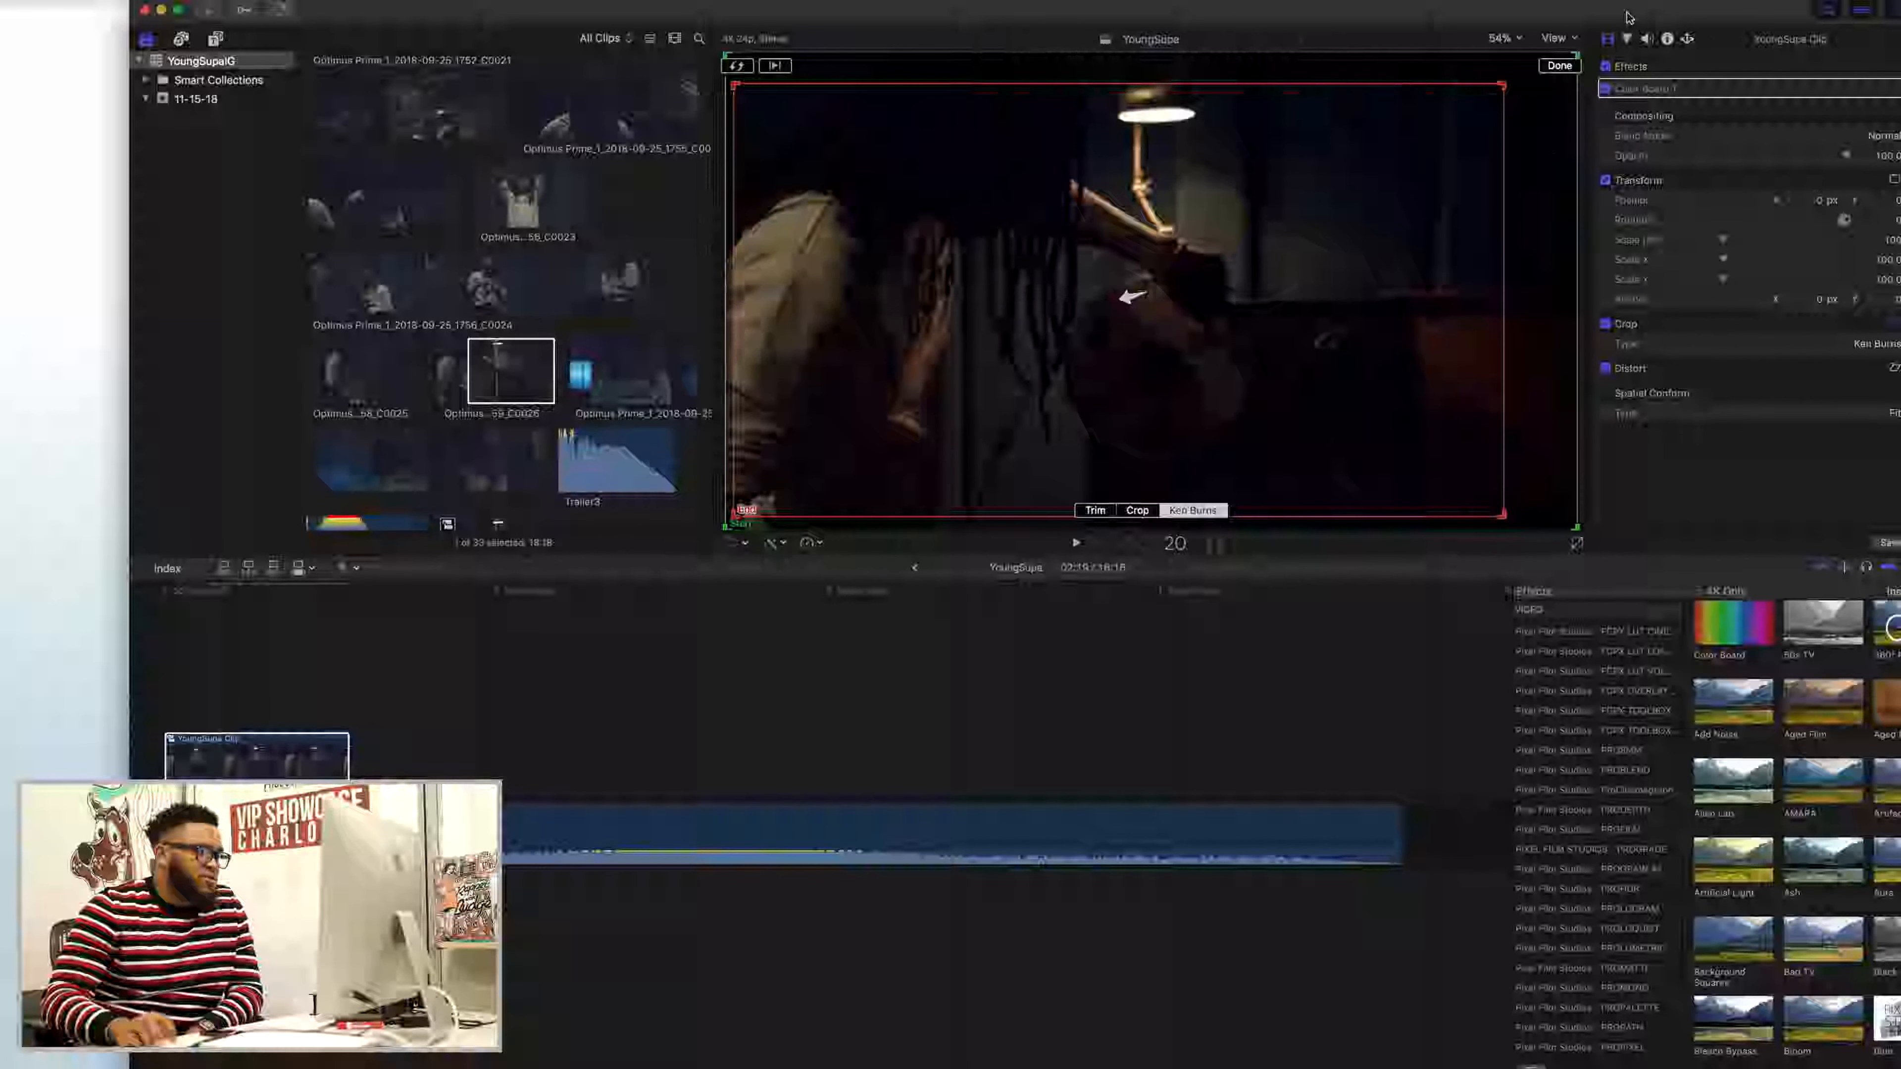
left_click(1569, 65)
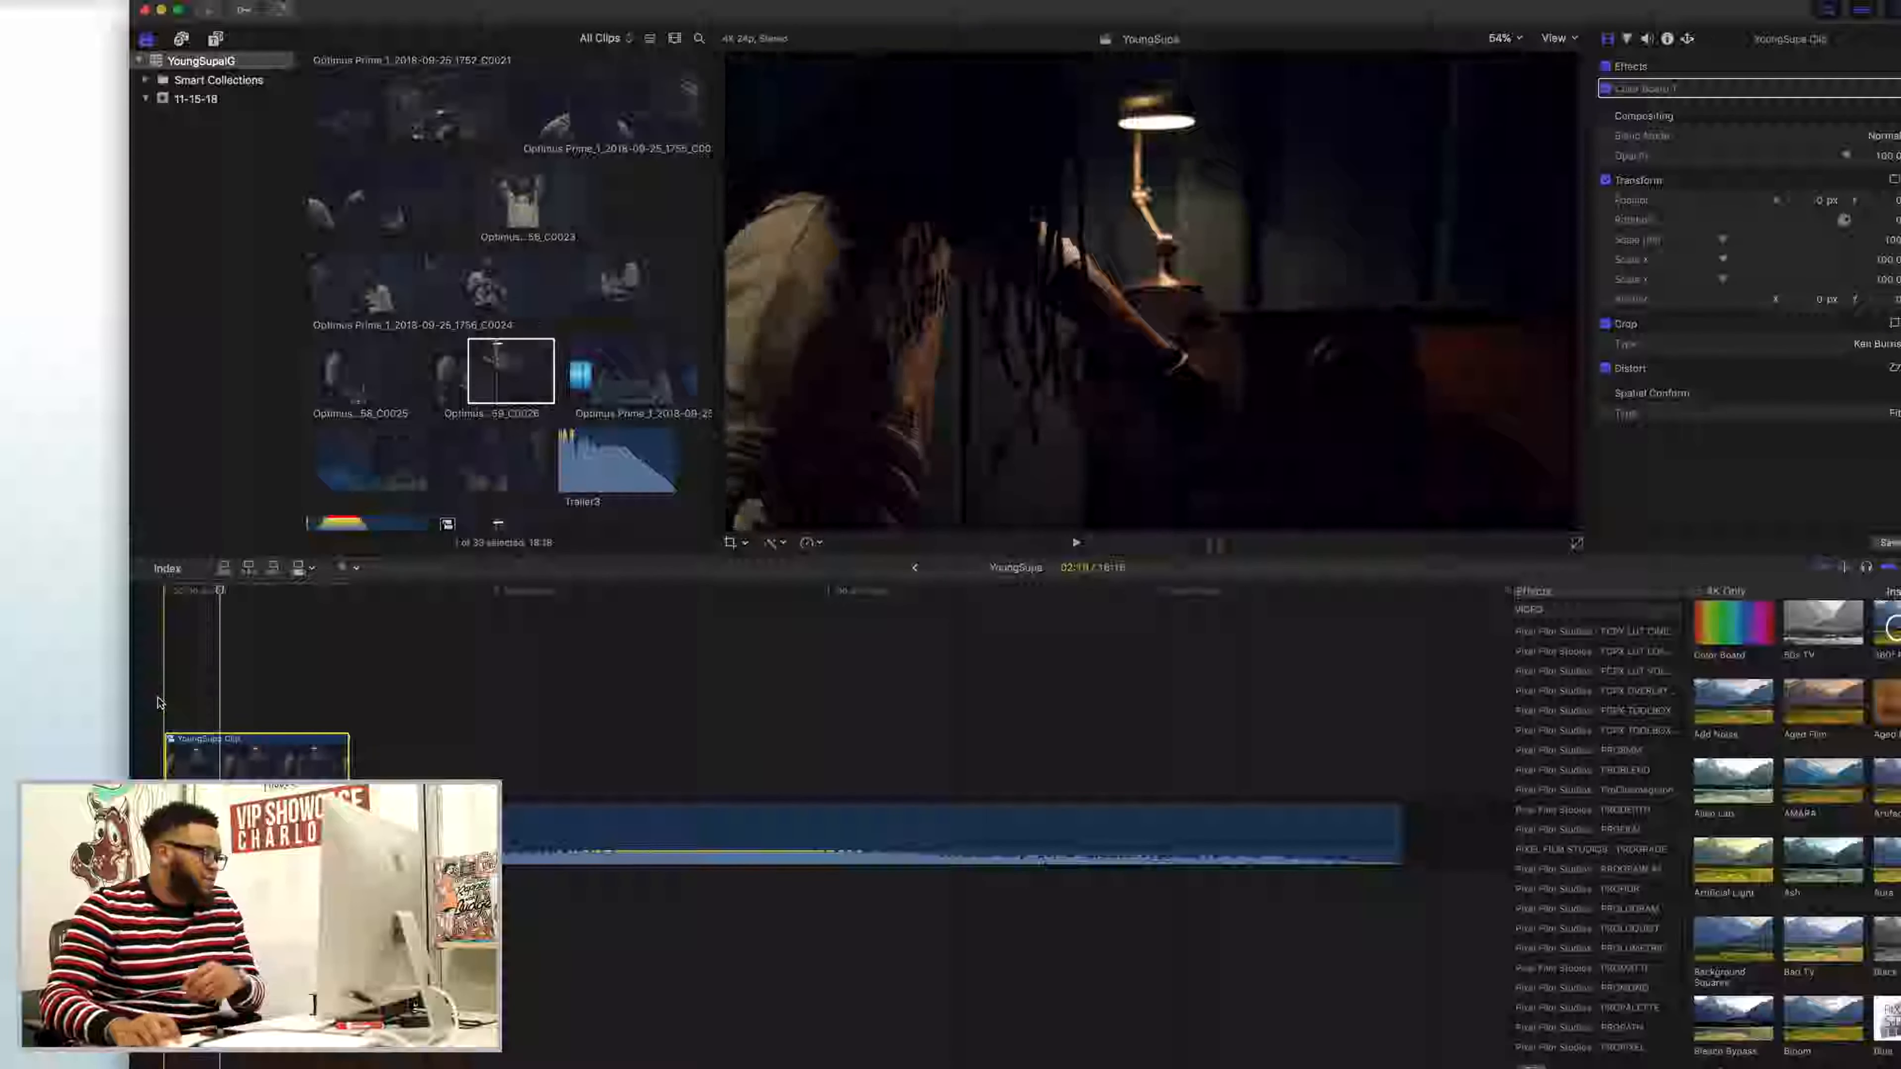
key("space")
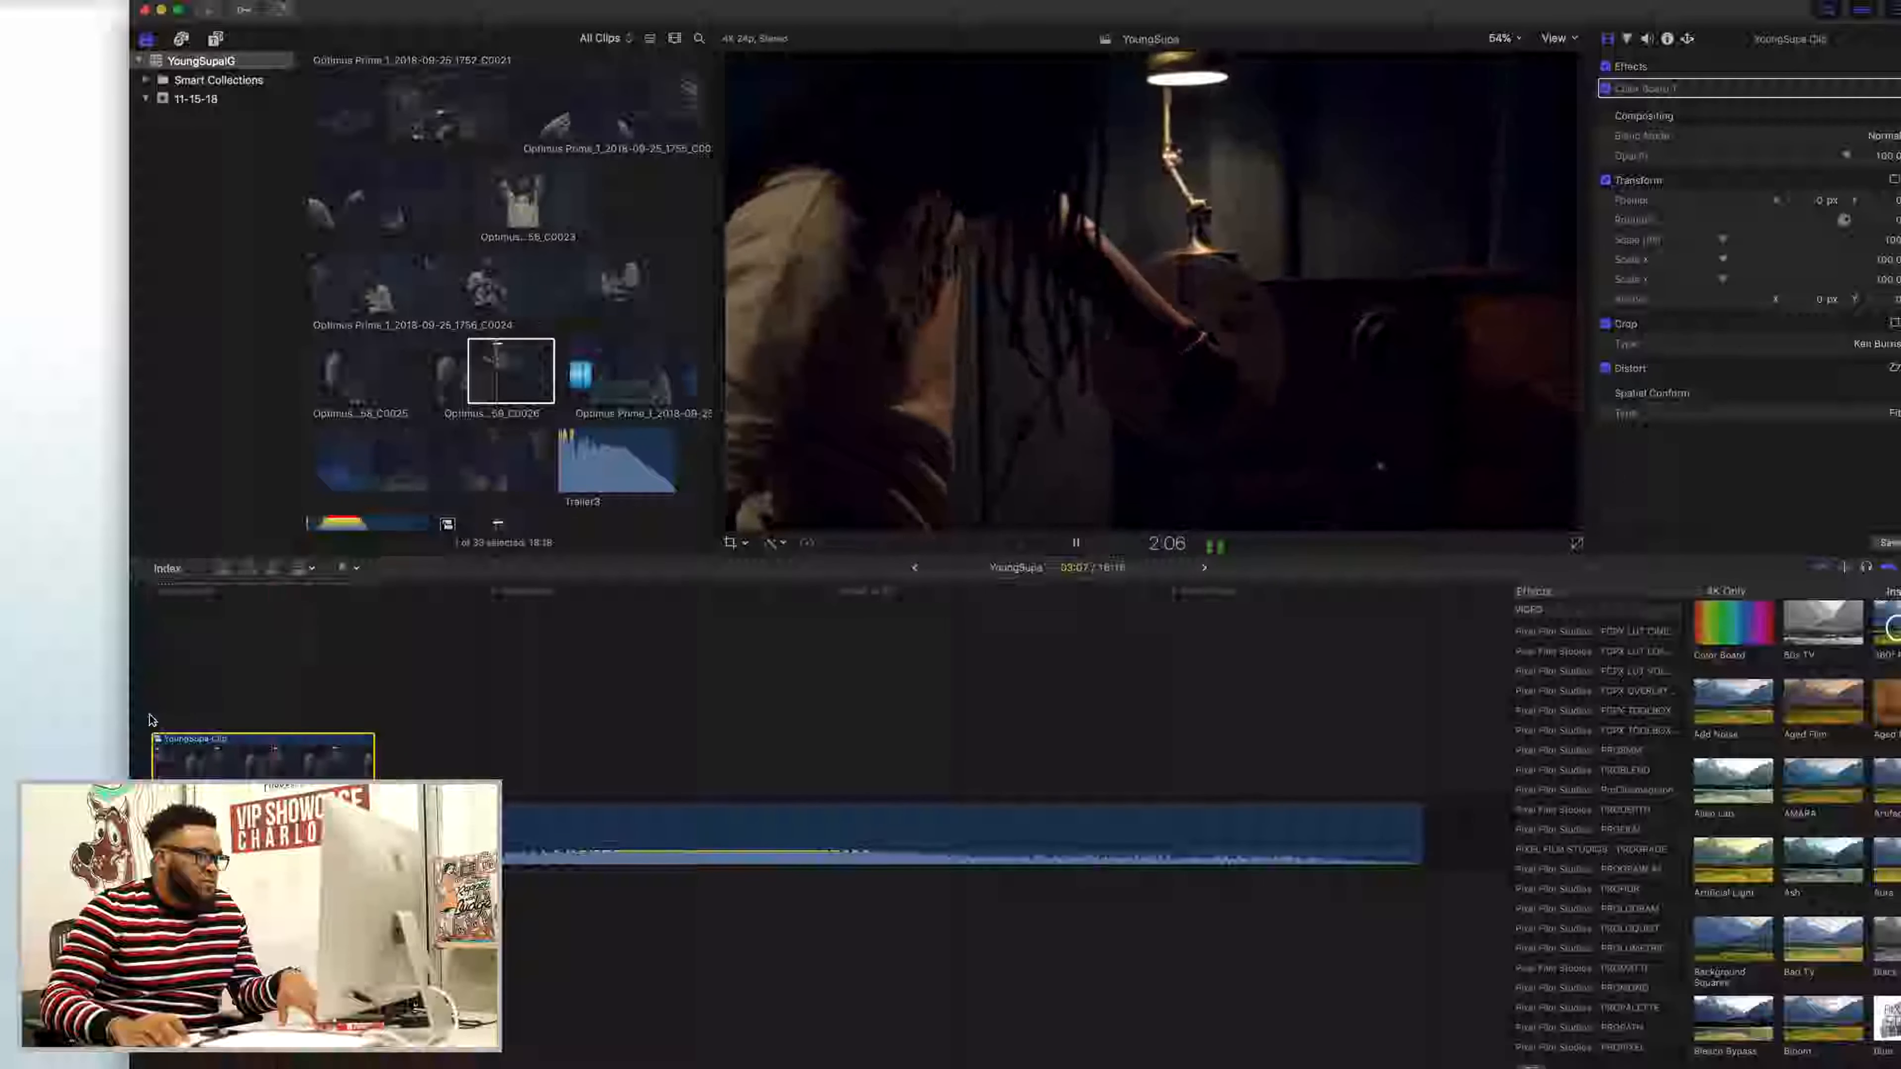
- Preview the Optimus Prime_1_2018-09-25_1756_C0024 clip and add its 5:16 section to the timeline after the YoungSupa Clip
key("super+1")
scroll(494, 280, "up", 1)
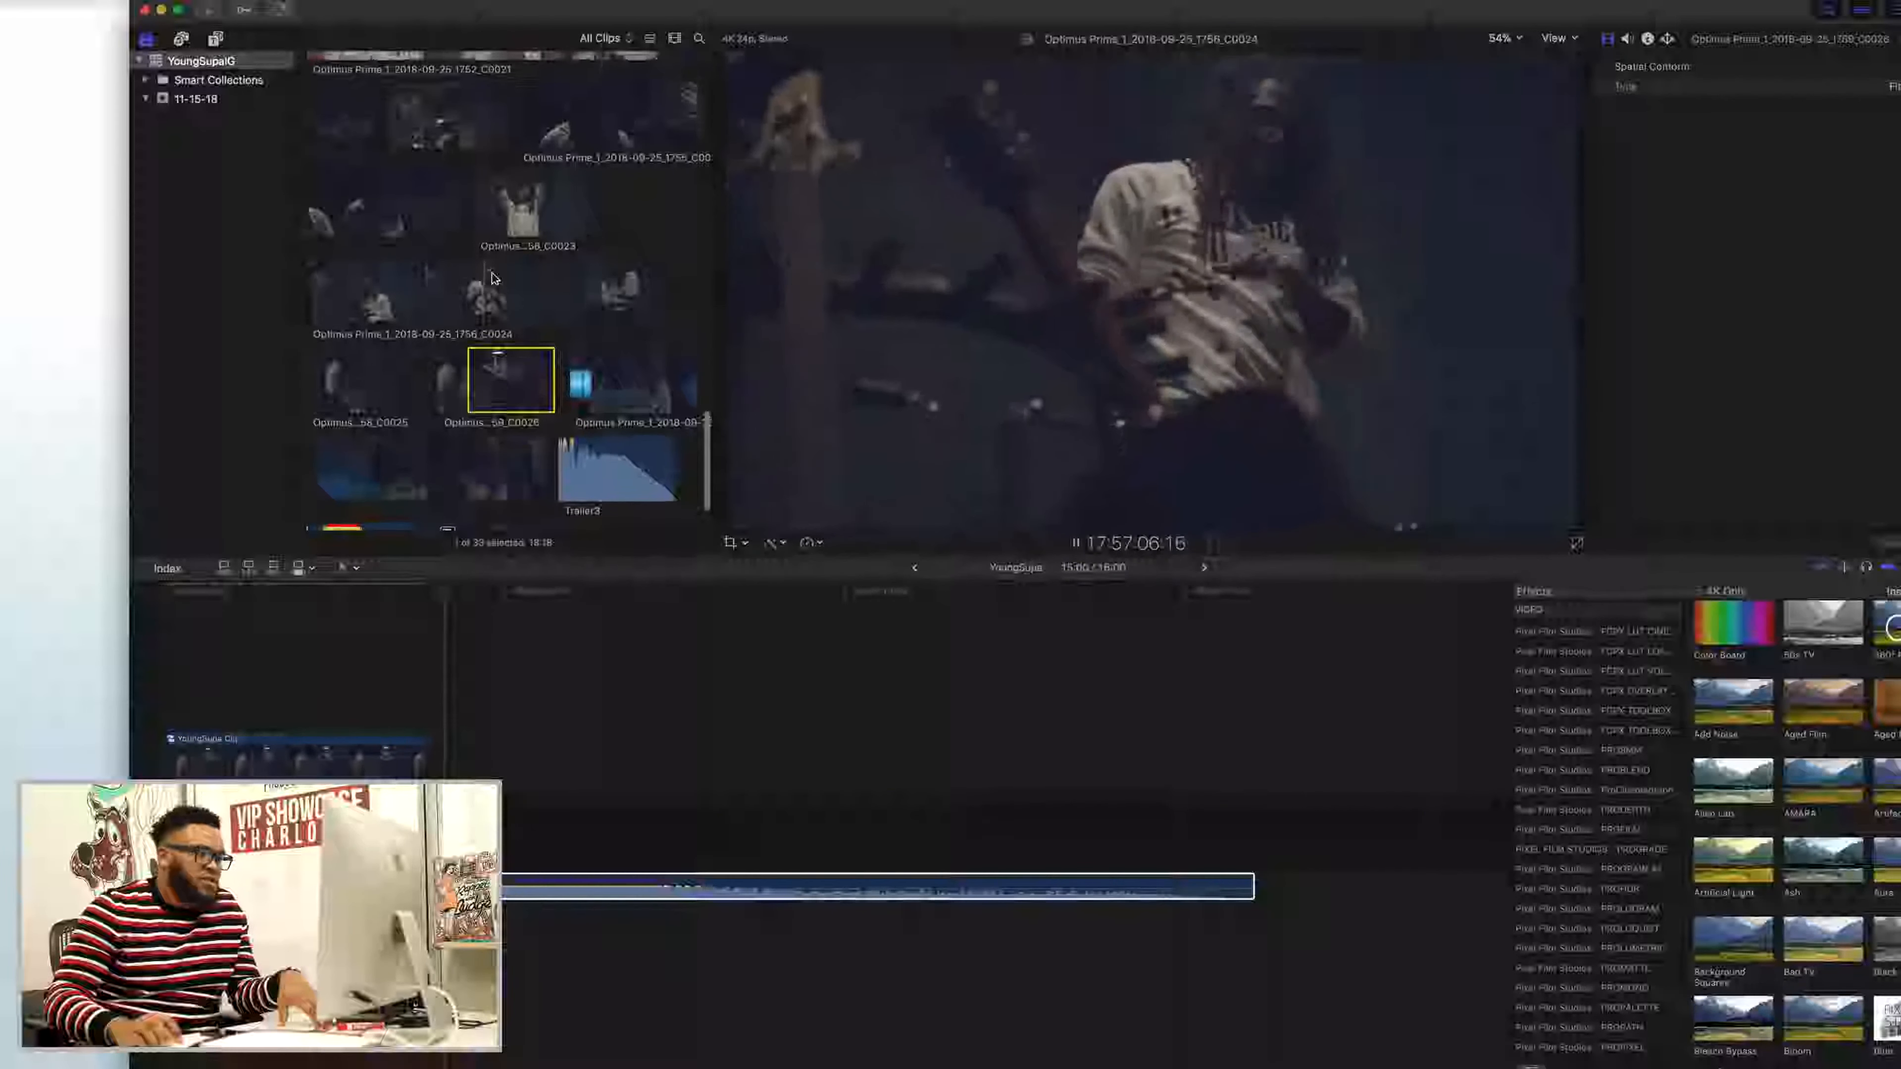
key("space")
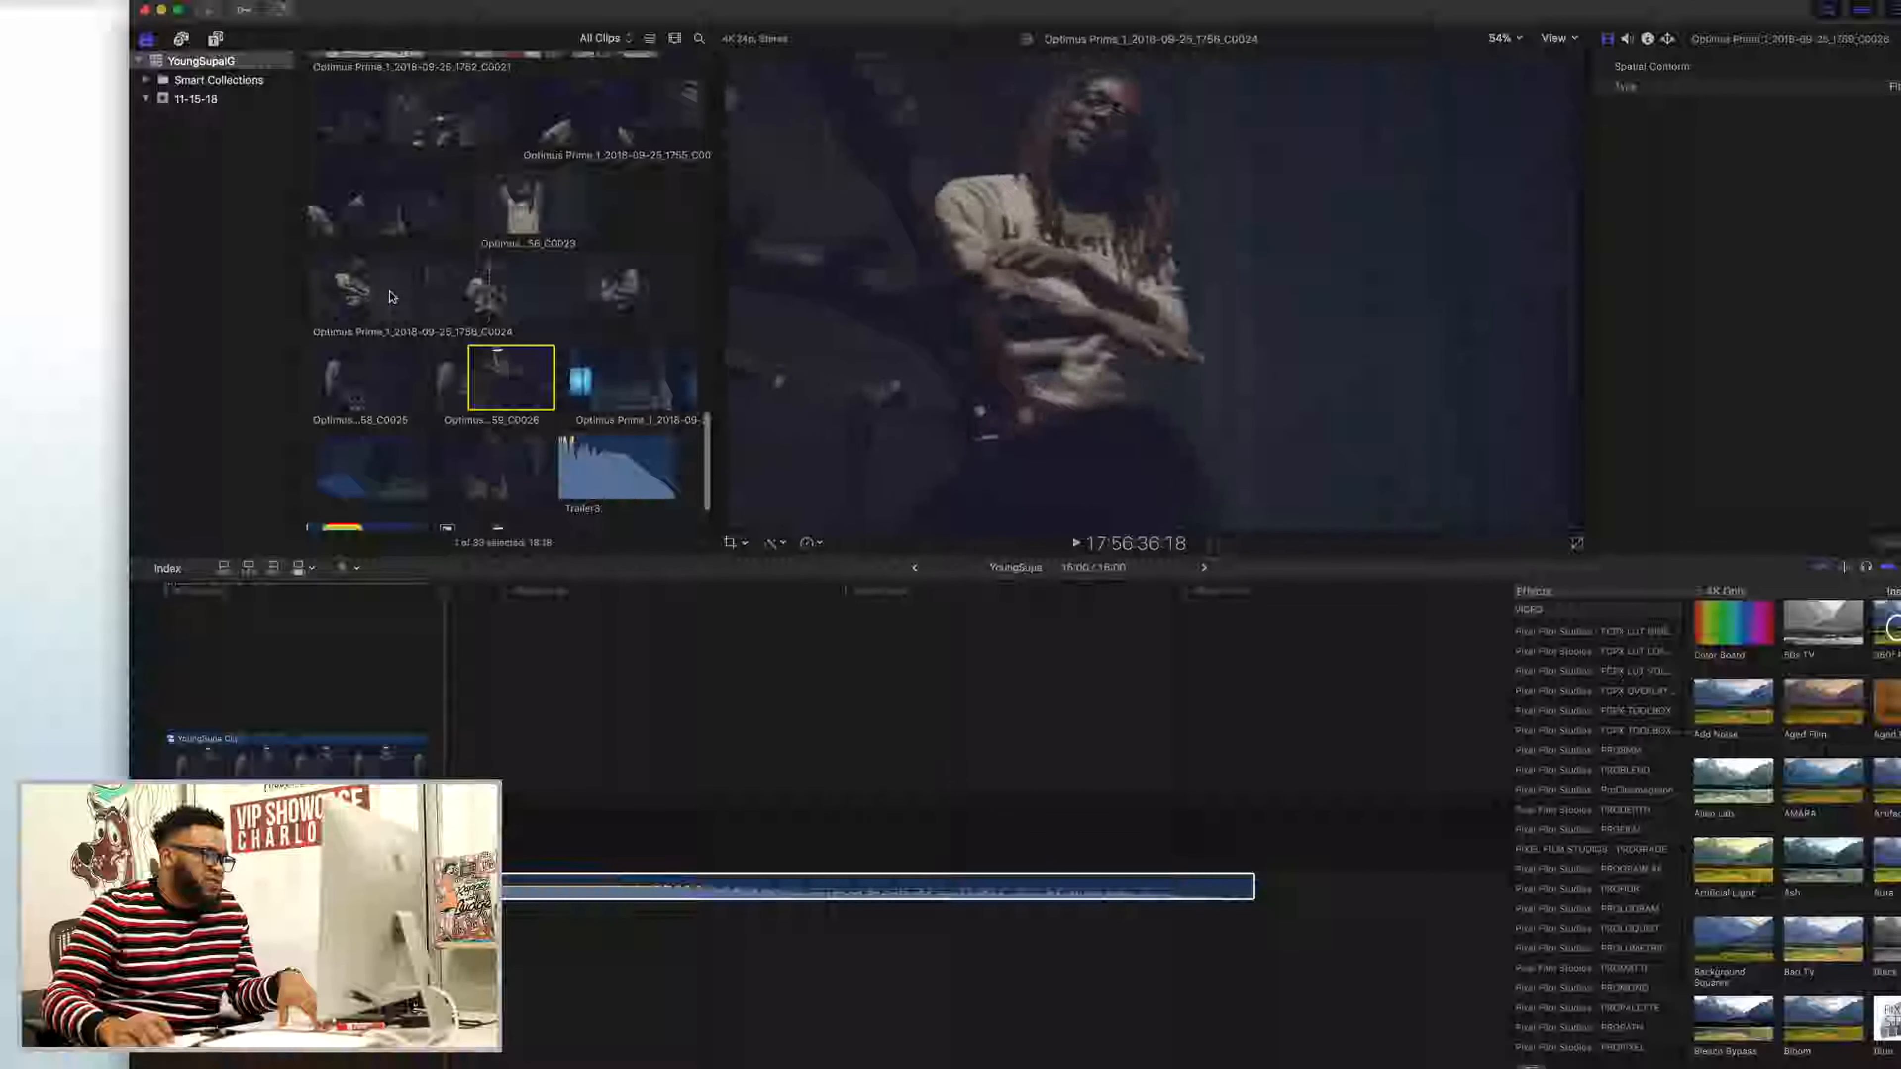
key("space")
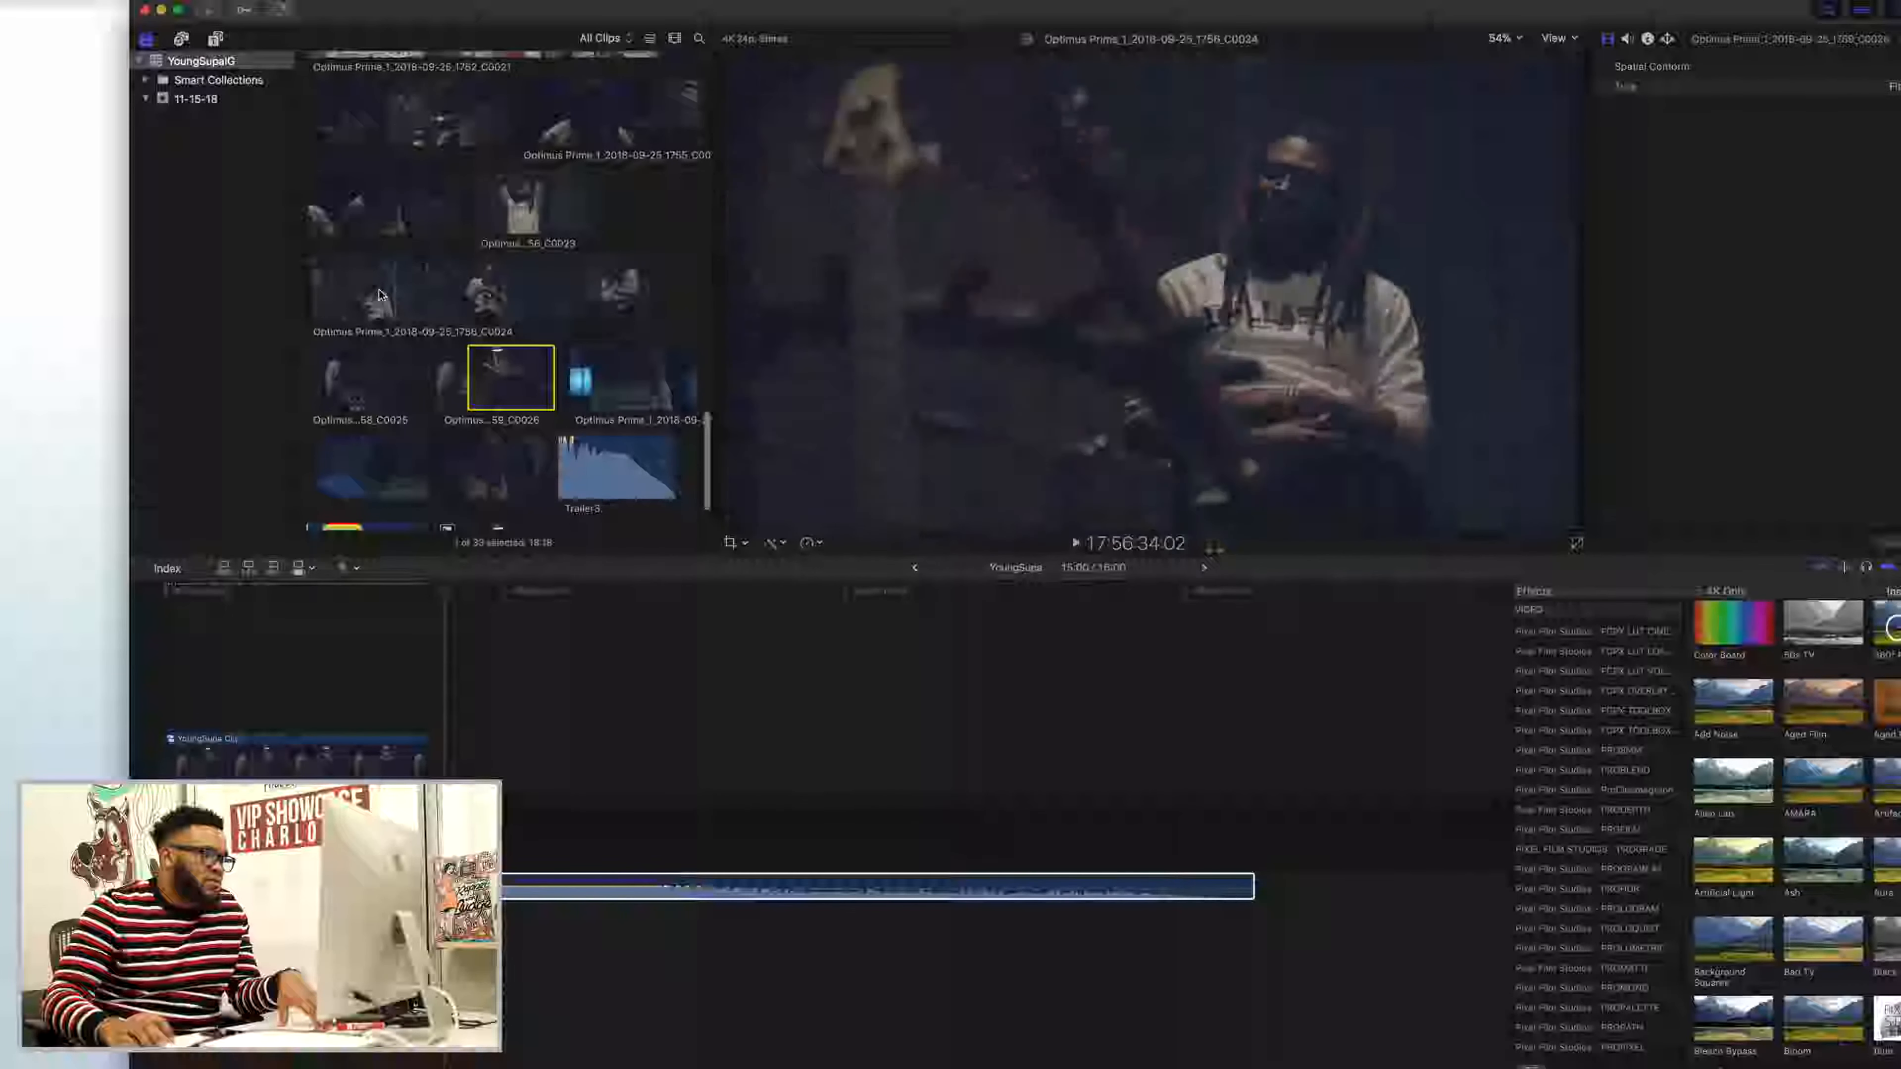
key("space")
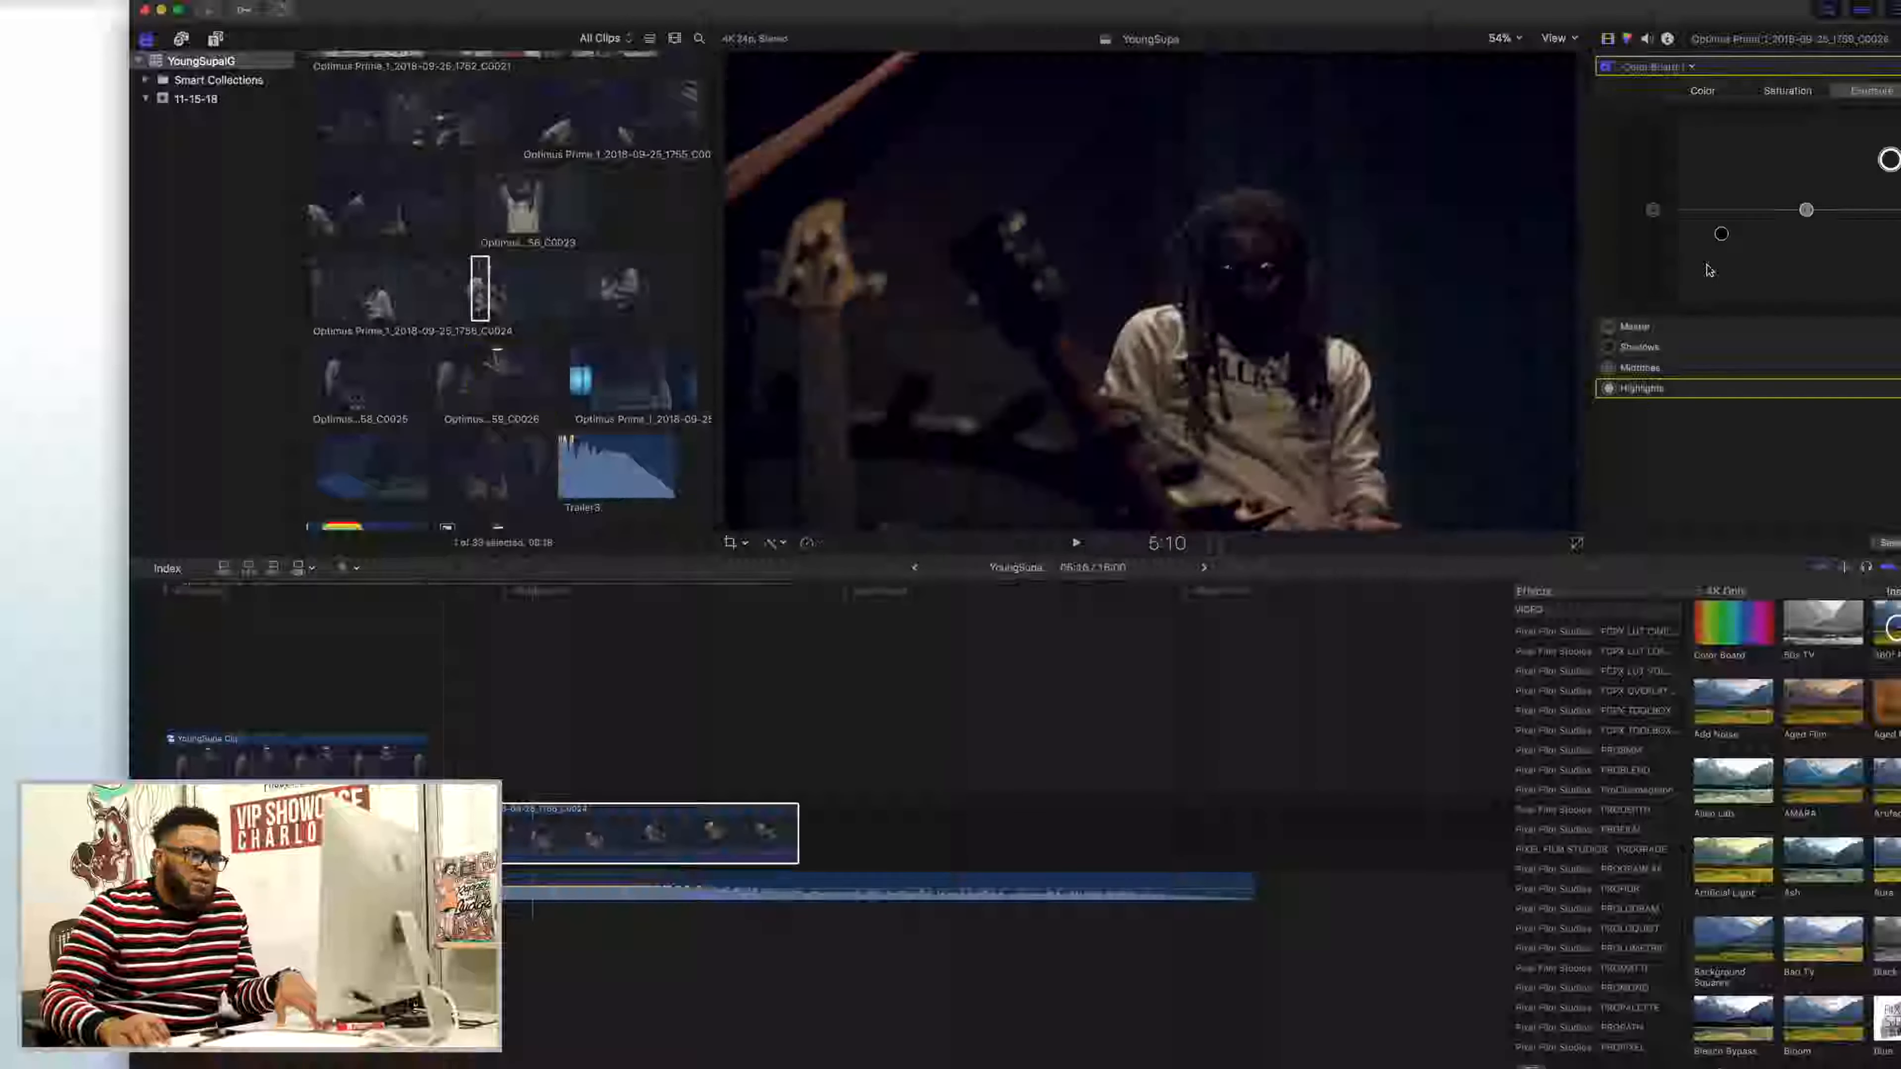
- Lower the shadows' exposure of the C0024 clip and adjust its start near the end of the YoungSupa Clip
left_click_drag(1719, 225, 1714, 244)
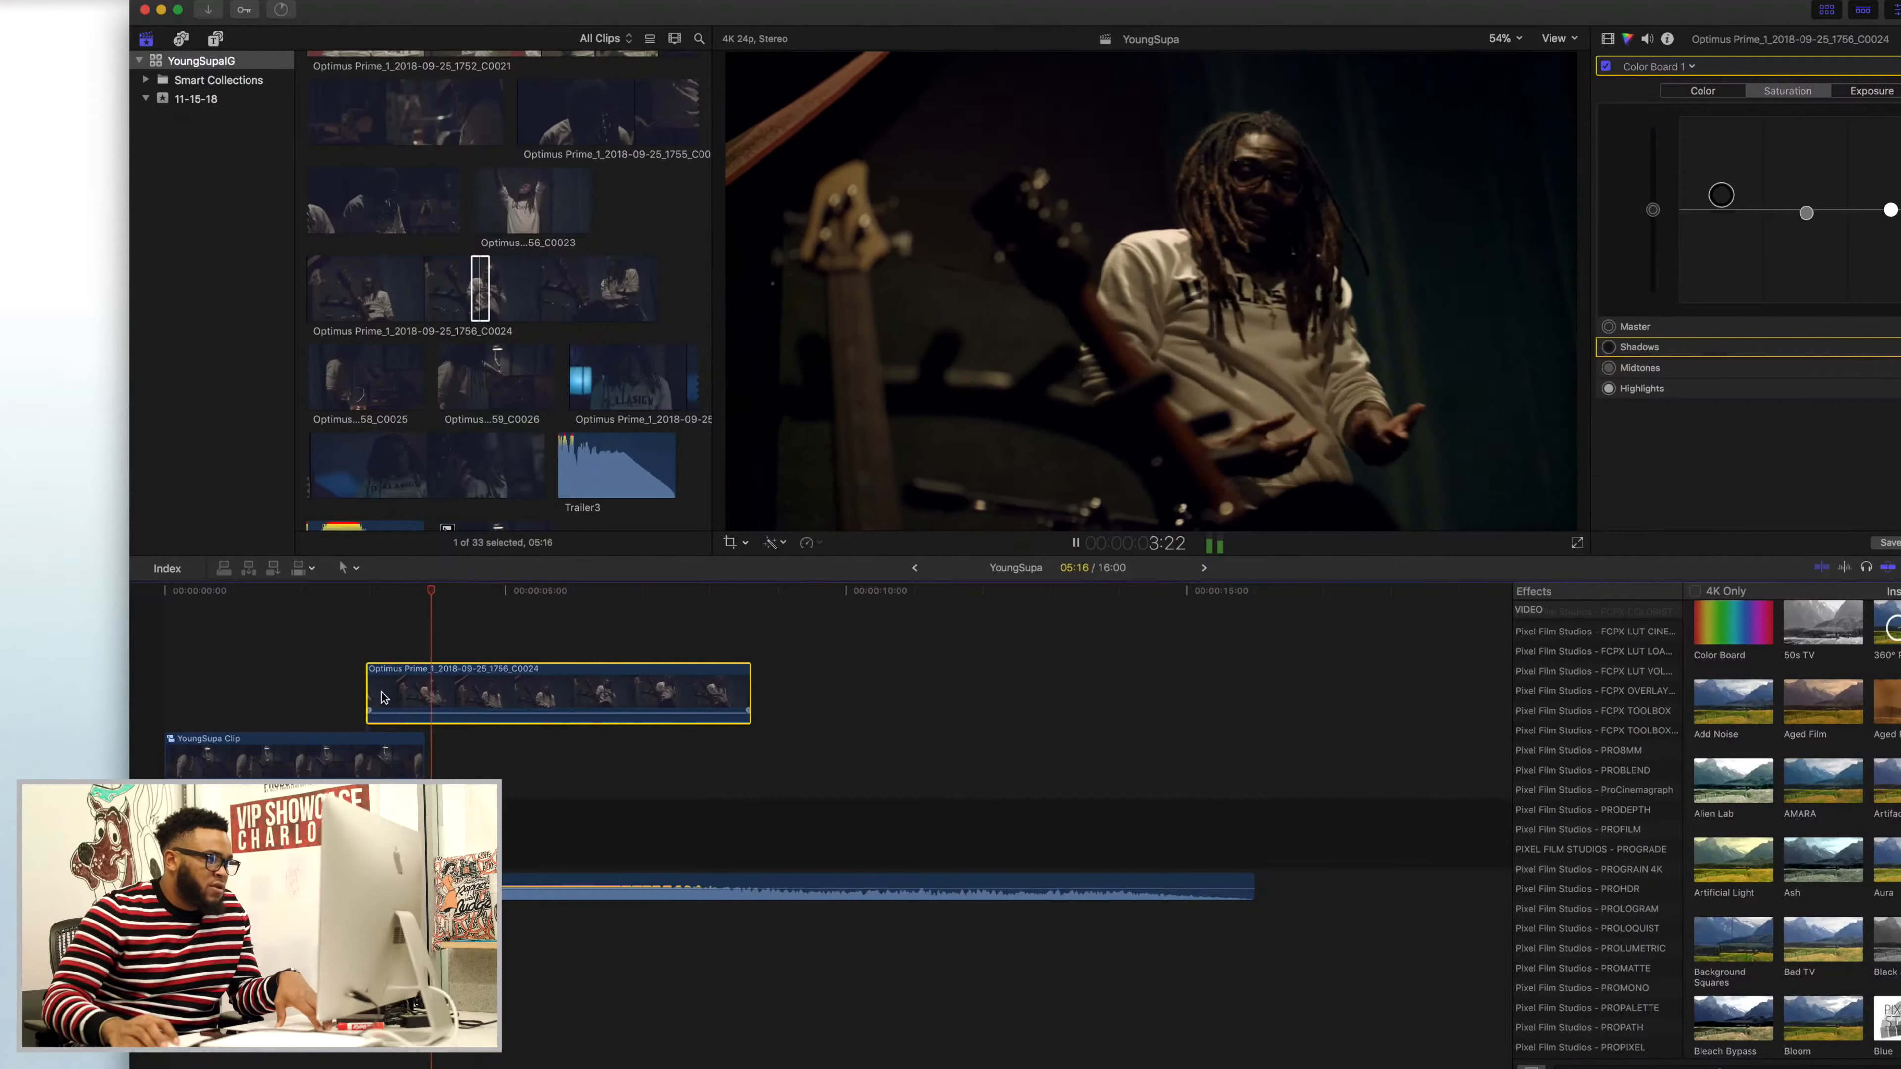
left_click_drag(368, 692, 412, 692)
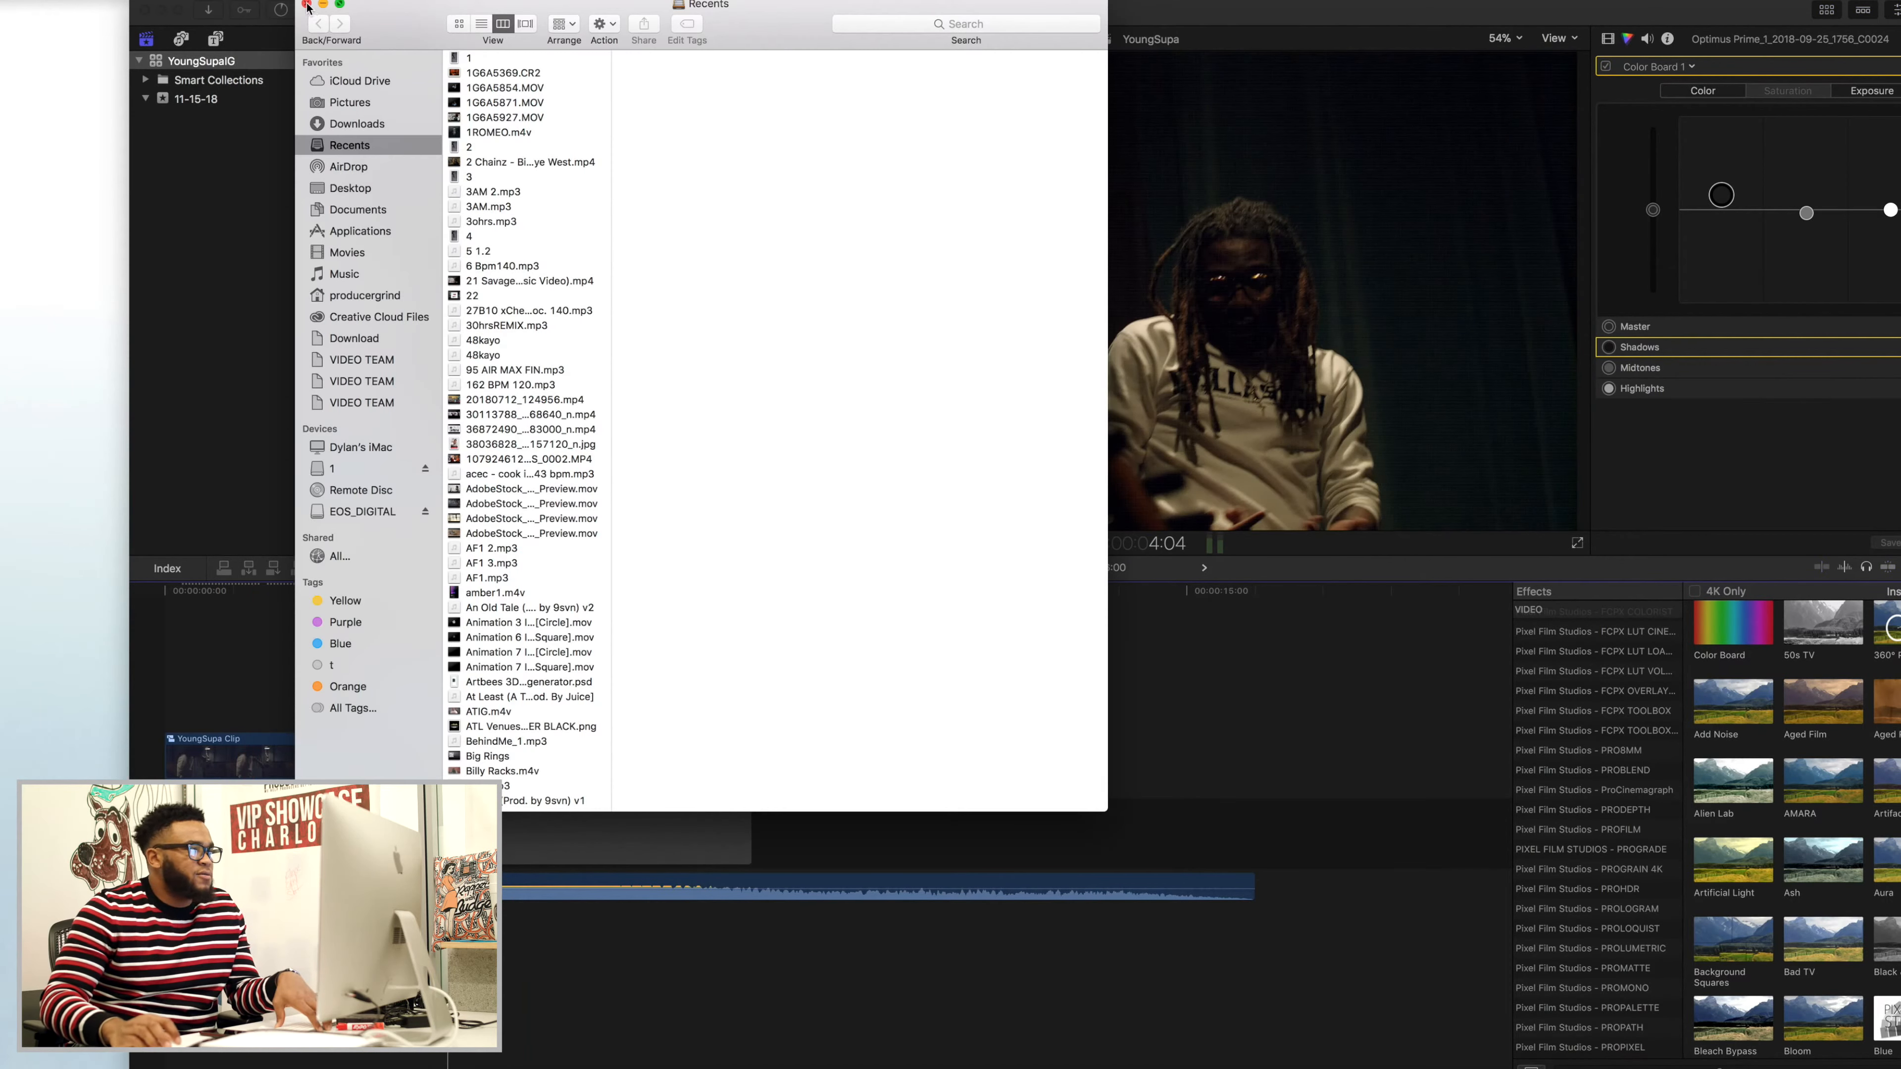
- Browse the CinemaKit sound folders and add the Debris_Slow_Motion_02 effect beneath the trailer audio in the timeline
left_click(306, 5)
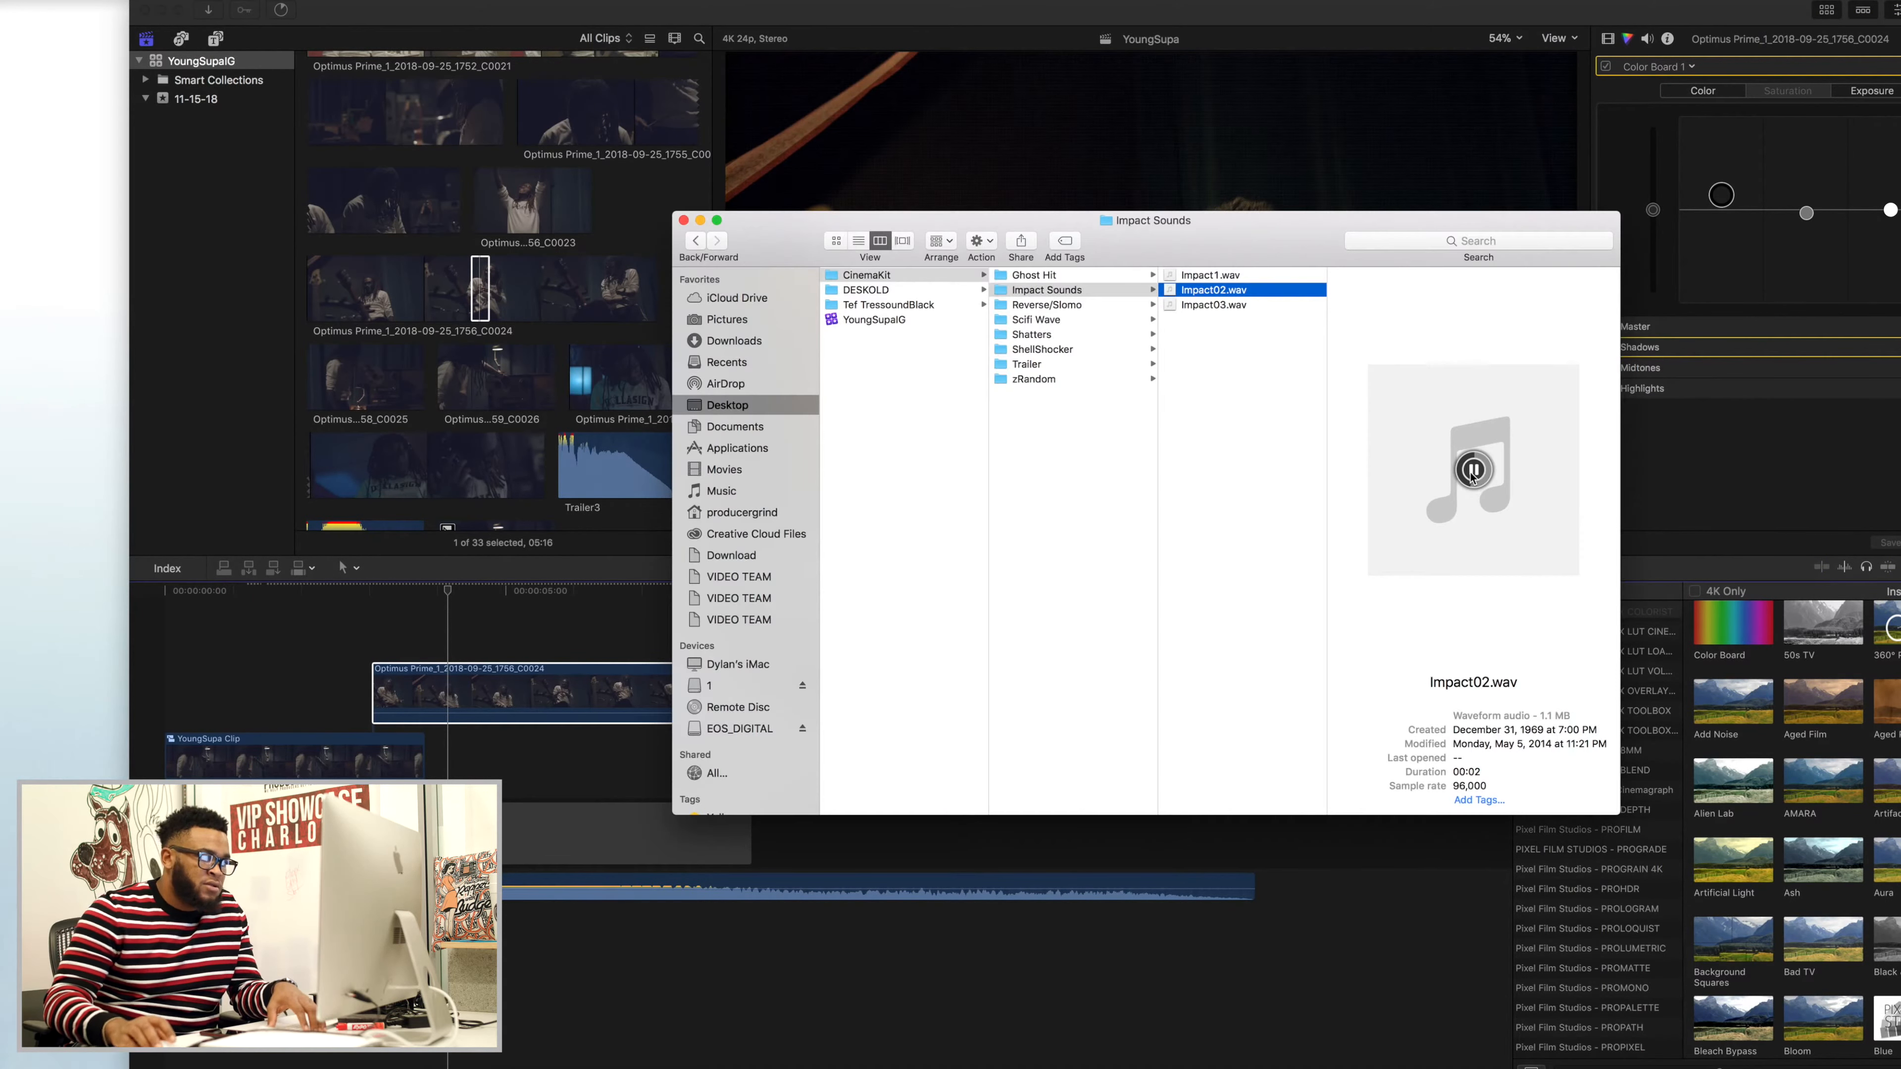
key("Left")
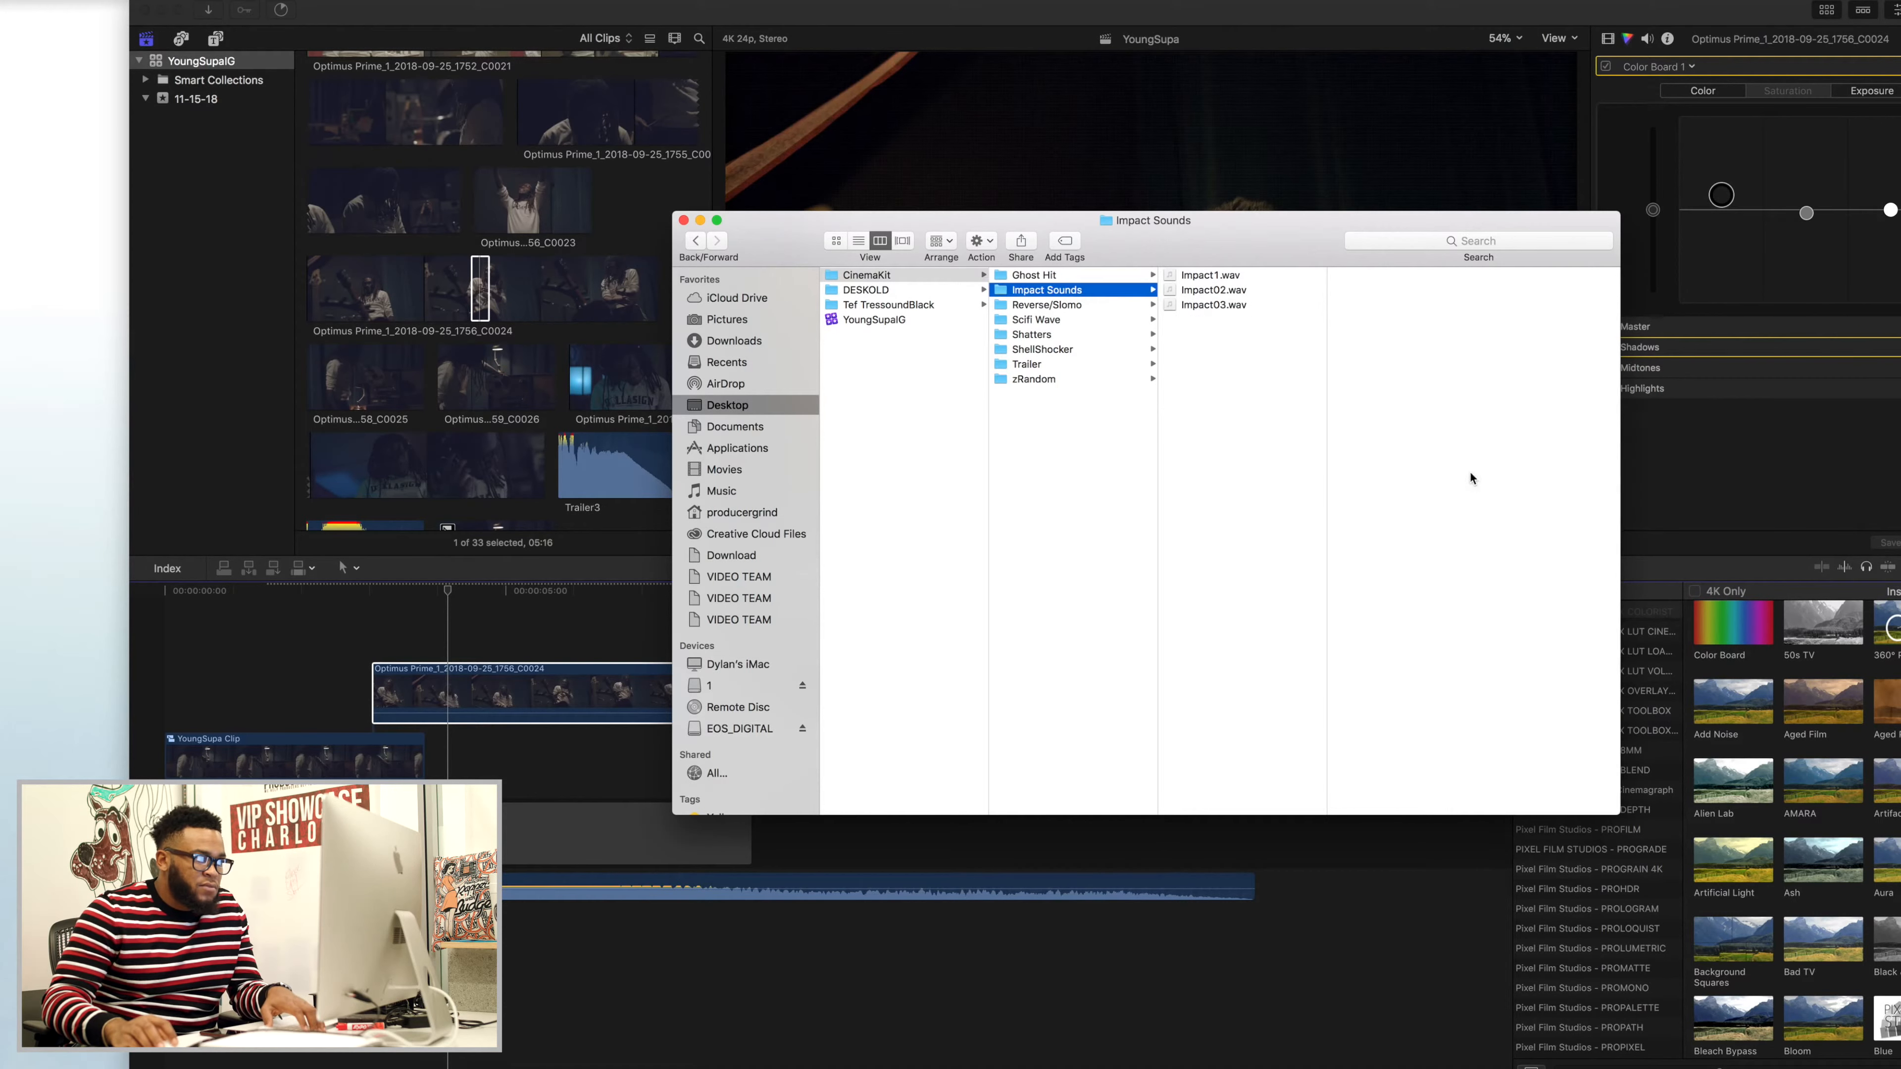
key("Down")
mouse_move(1480, 470)
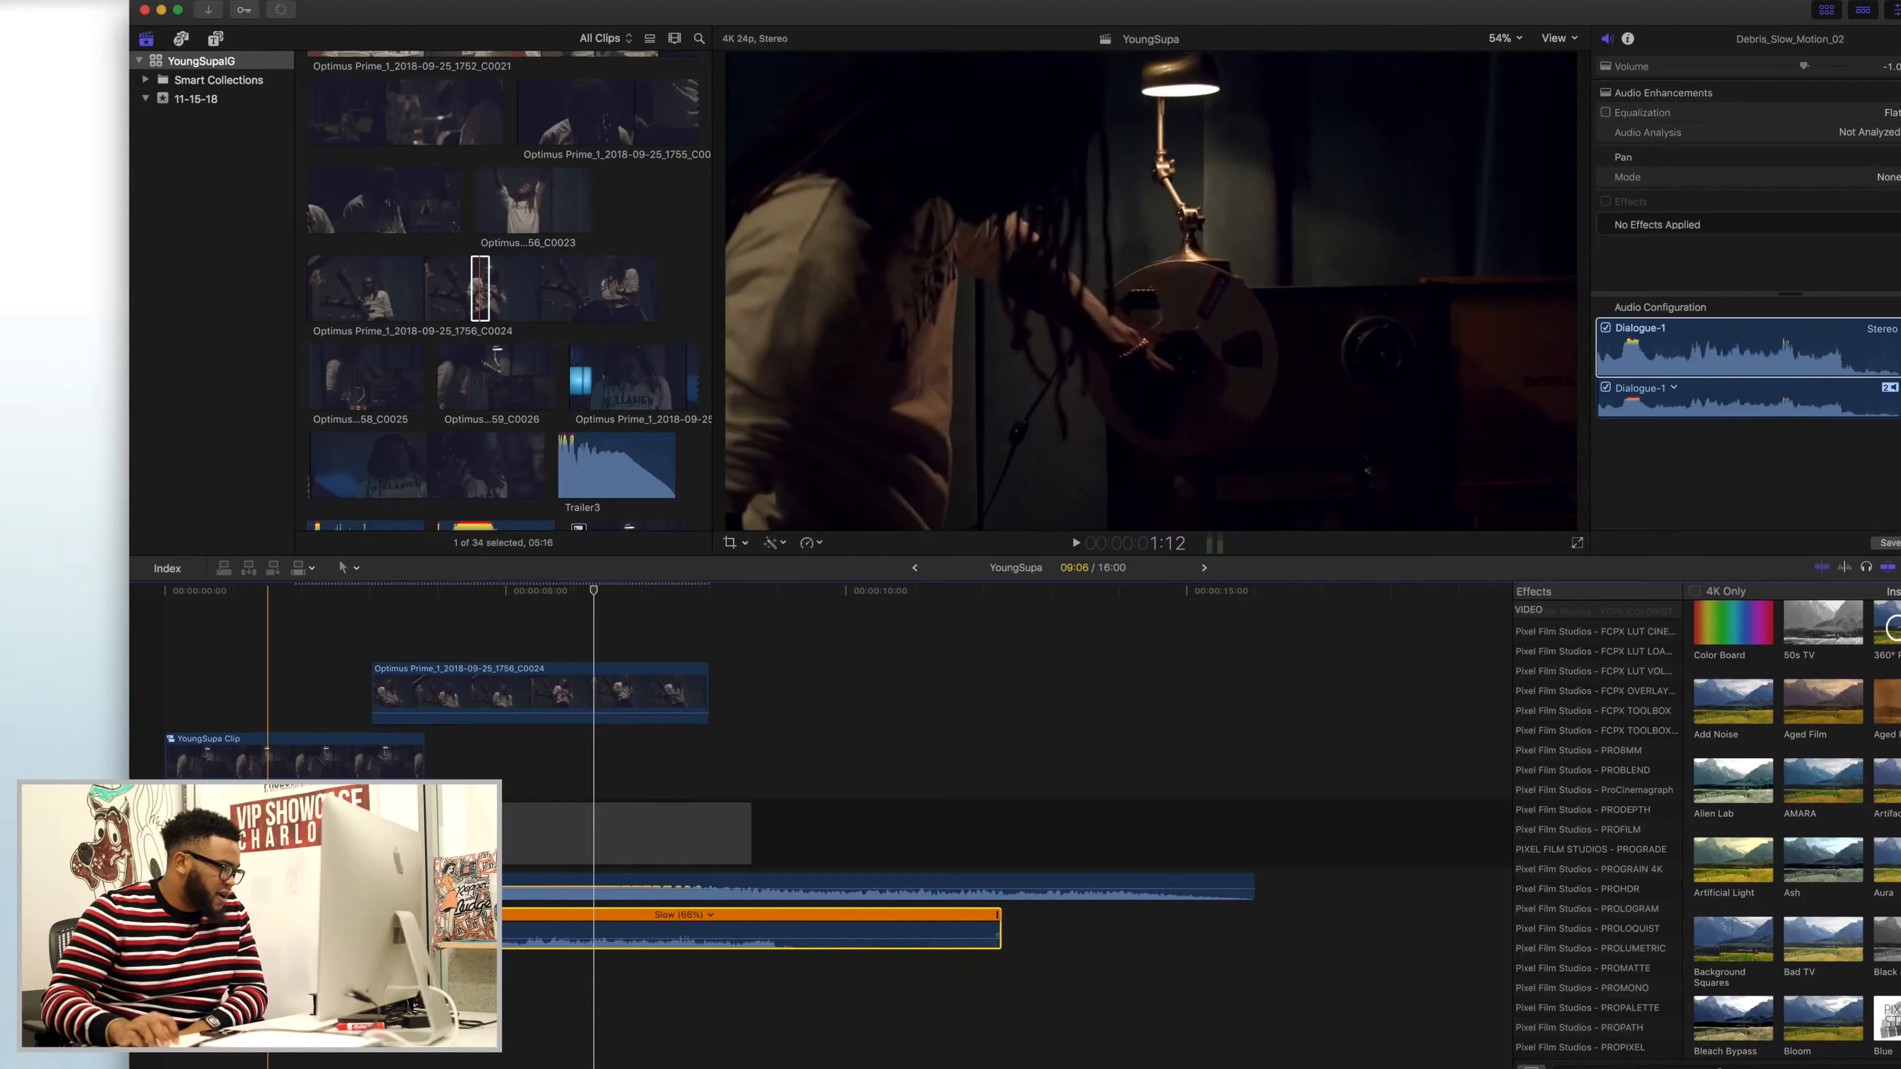
- Adjust the timing of the Debris_Slow_Motion_02 sound while playing the opening back to check its sync with the footage
key("Home")
key("space")
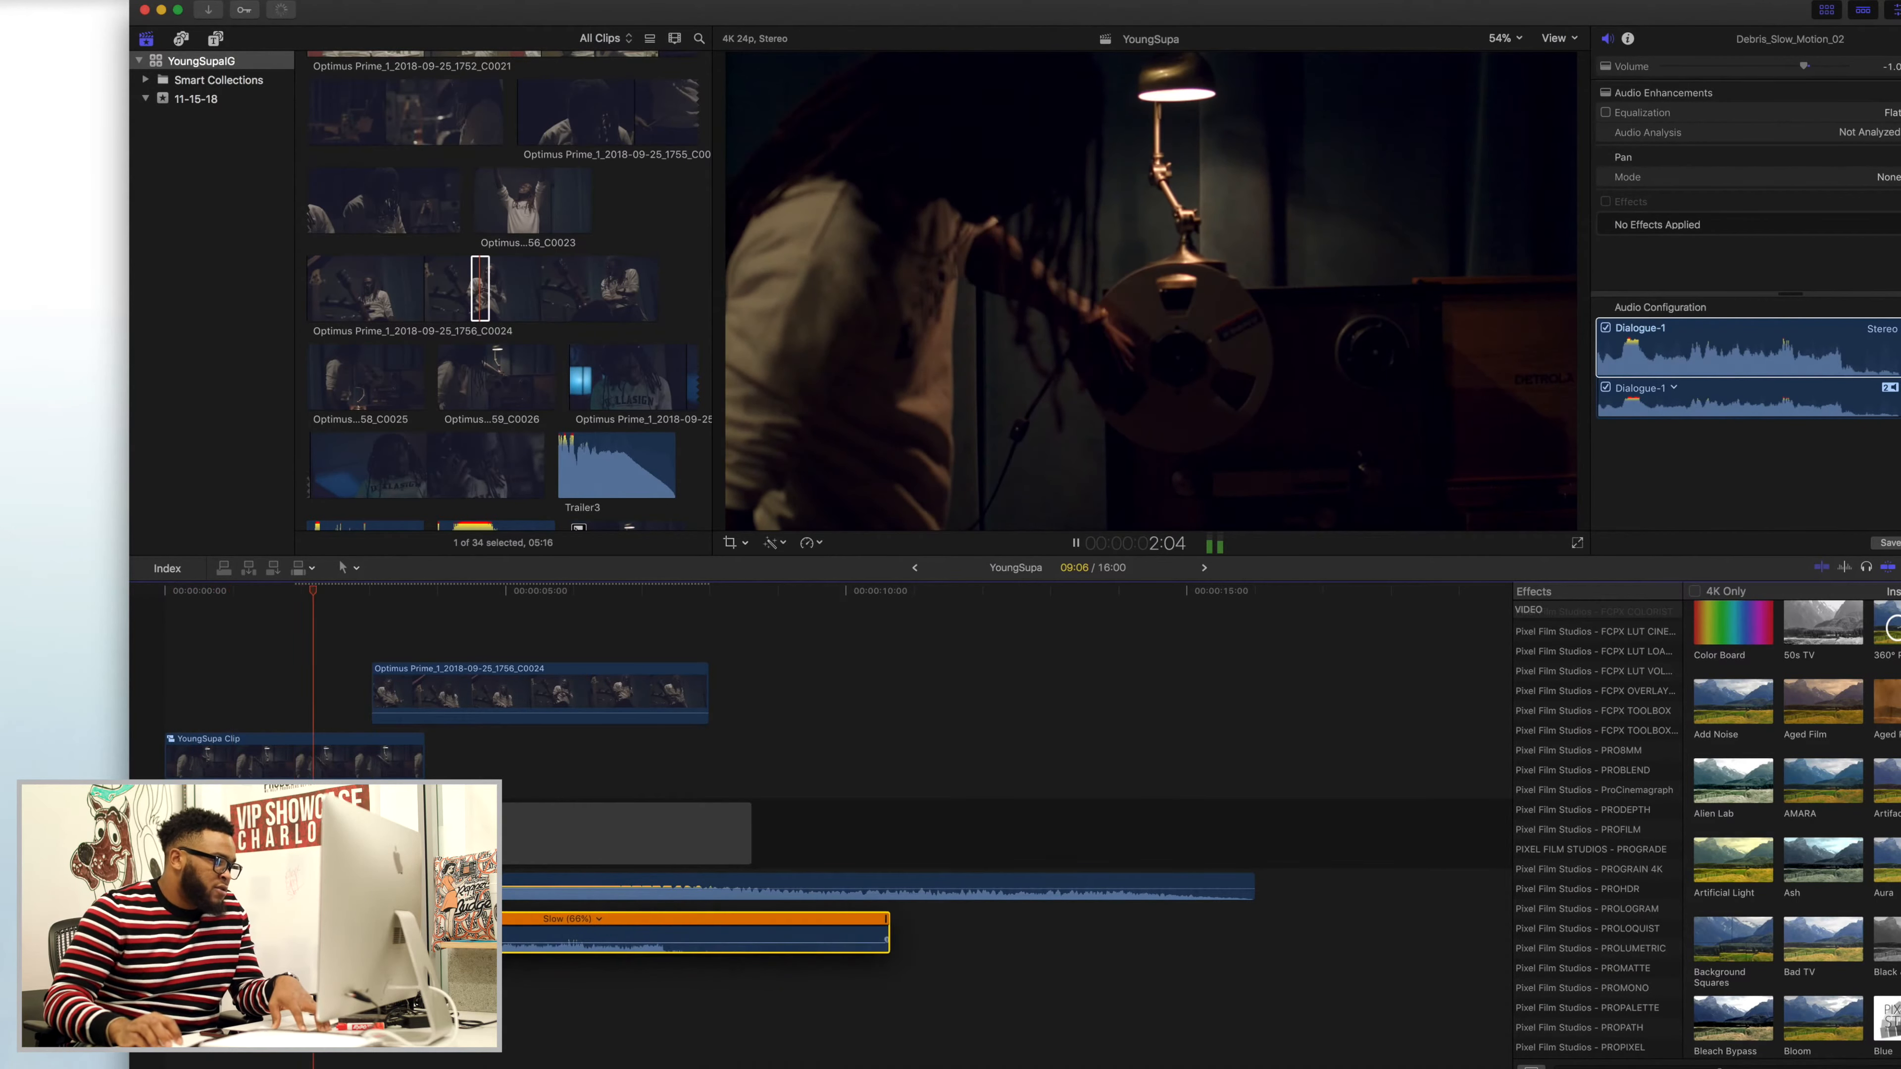
key("super+shift+a")
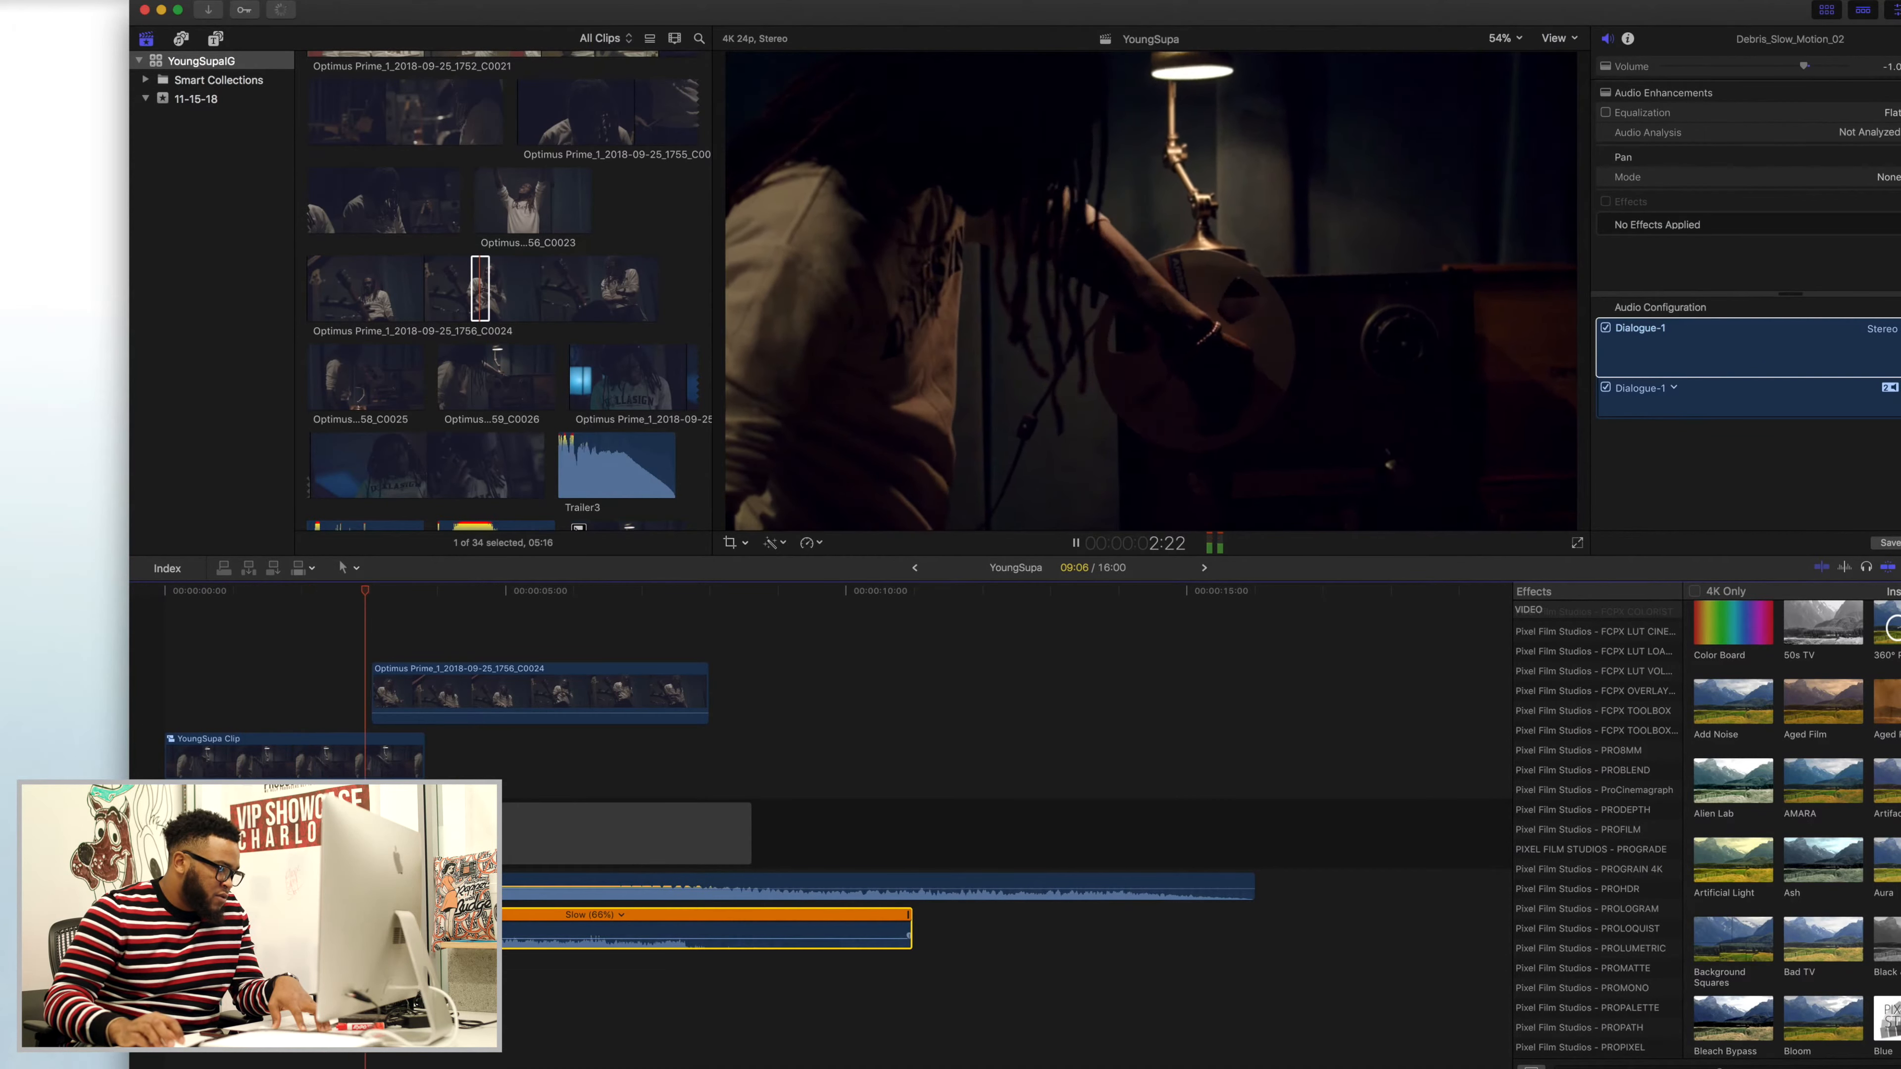
key("space")
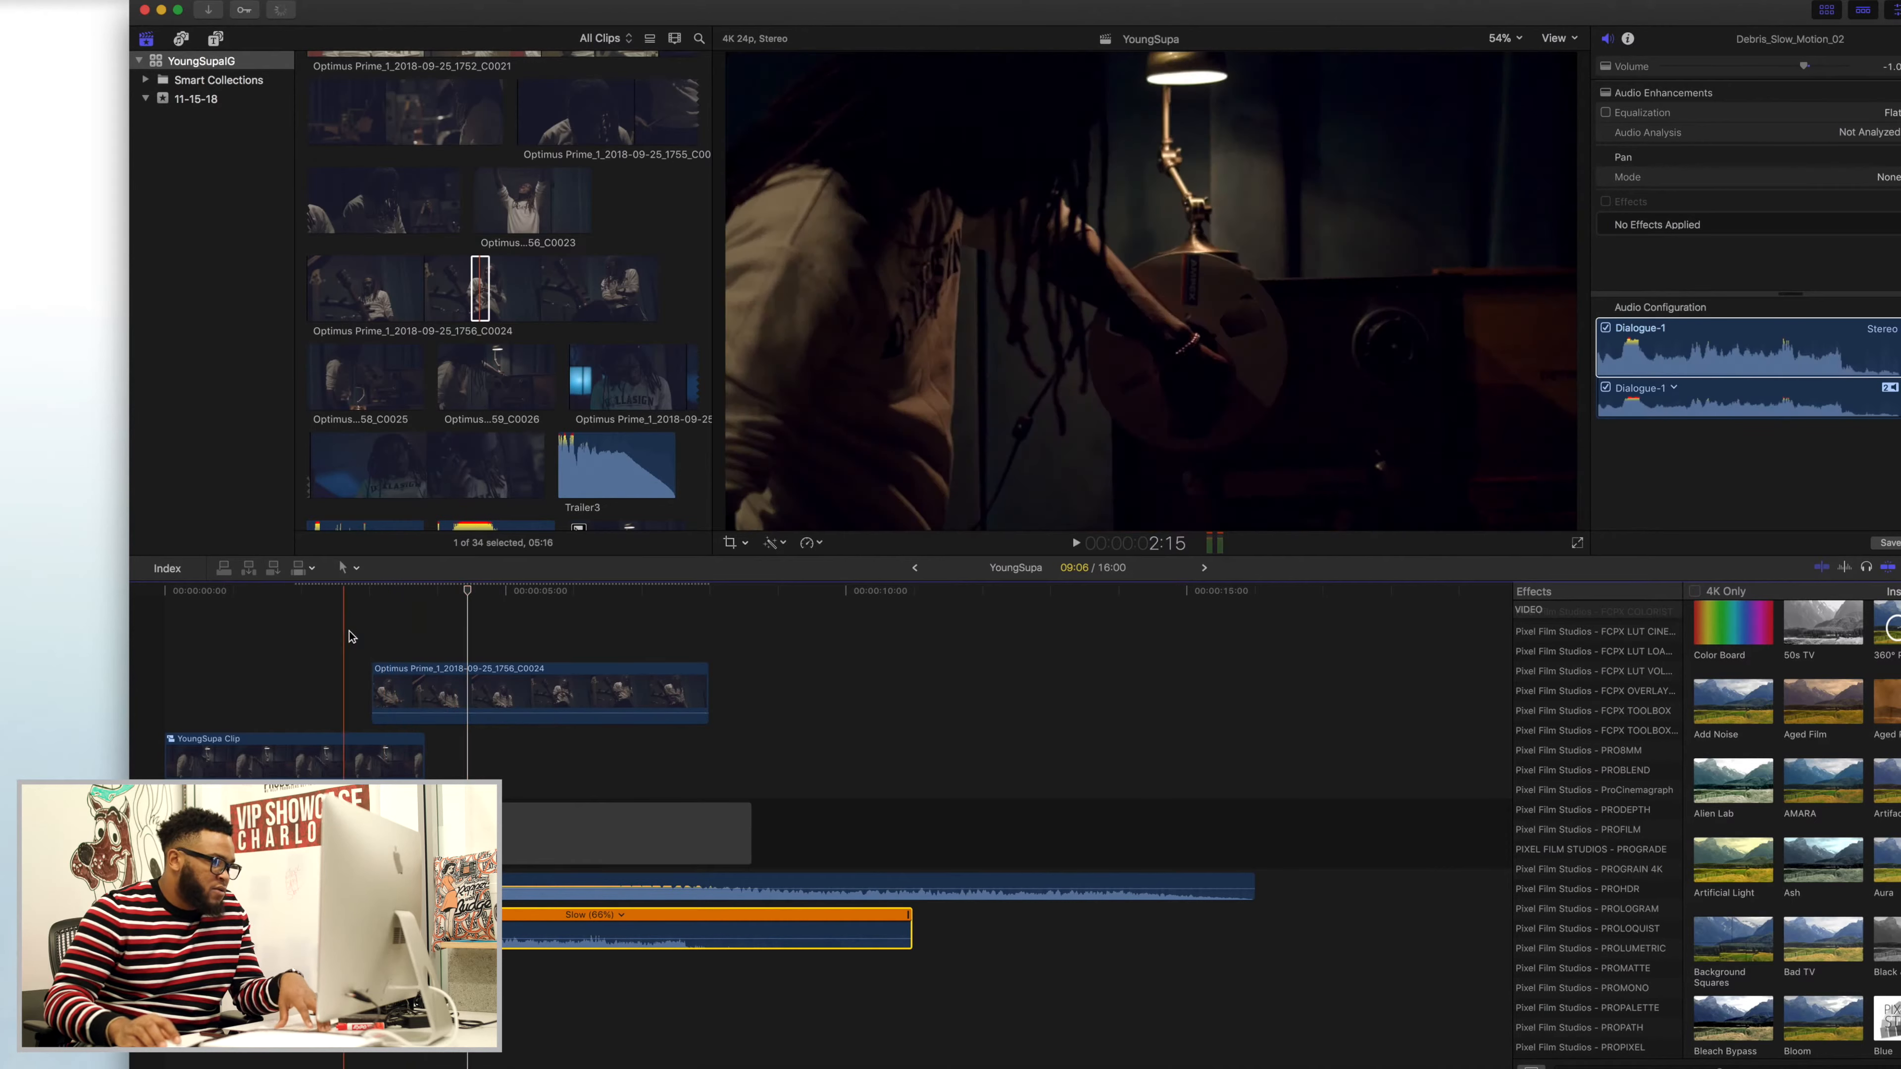
- Split the C0024 clip into three sections and speed up the middle one to 250%
left_click(413, 681)
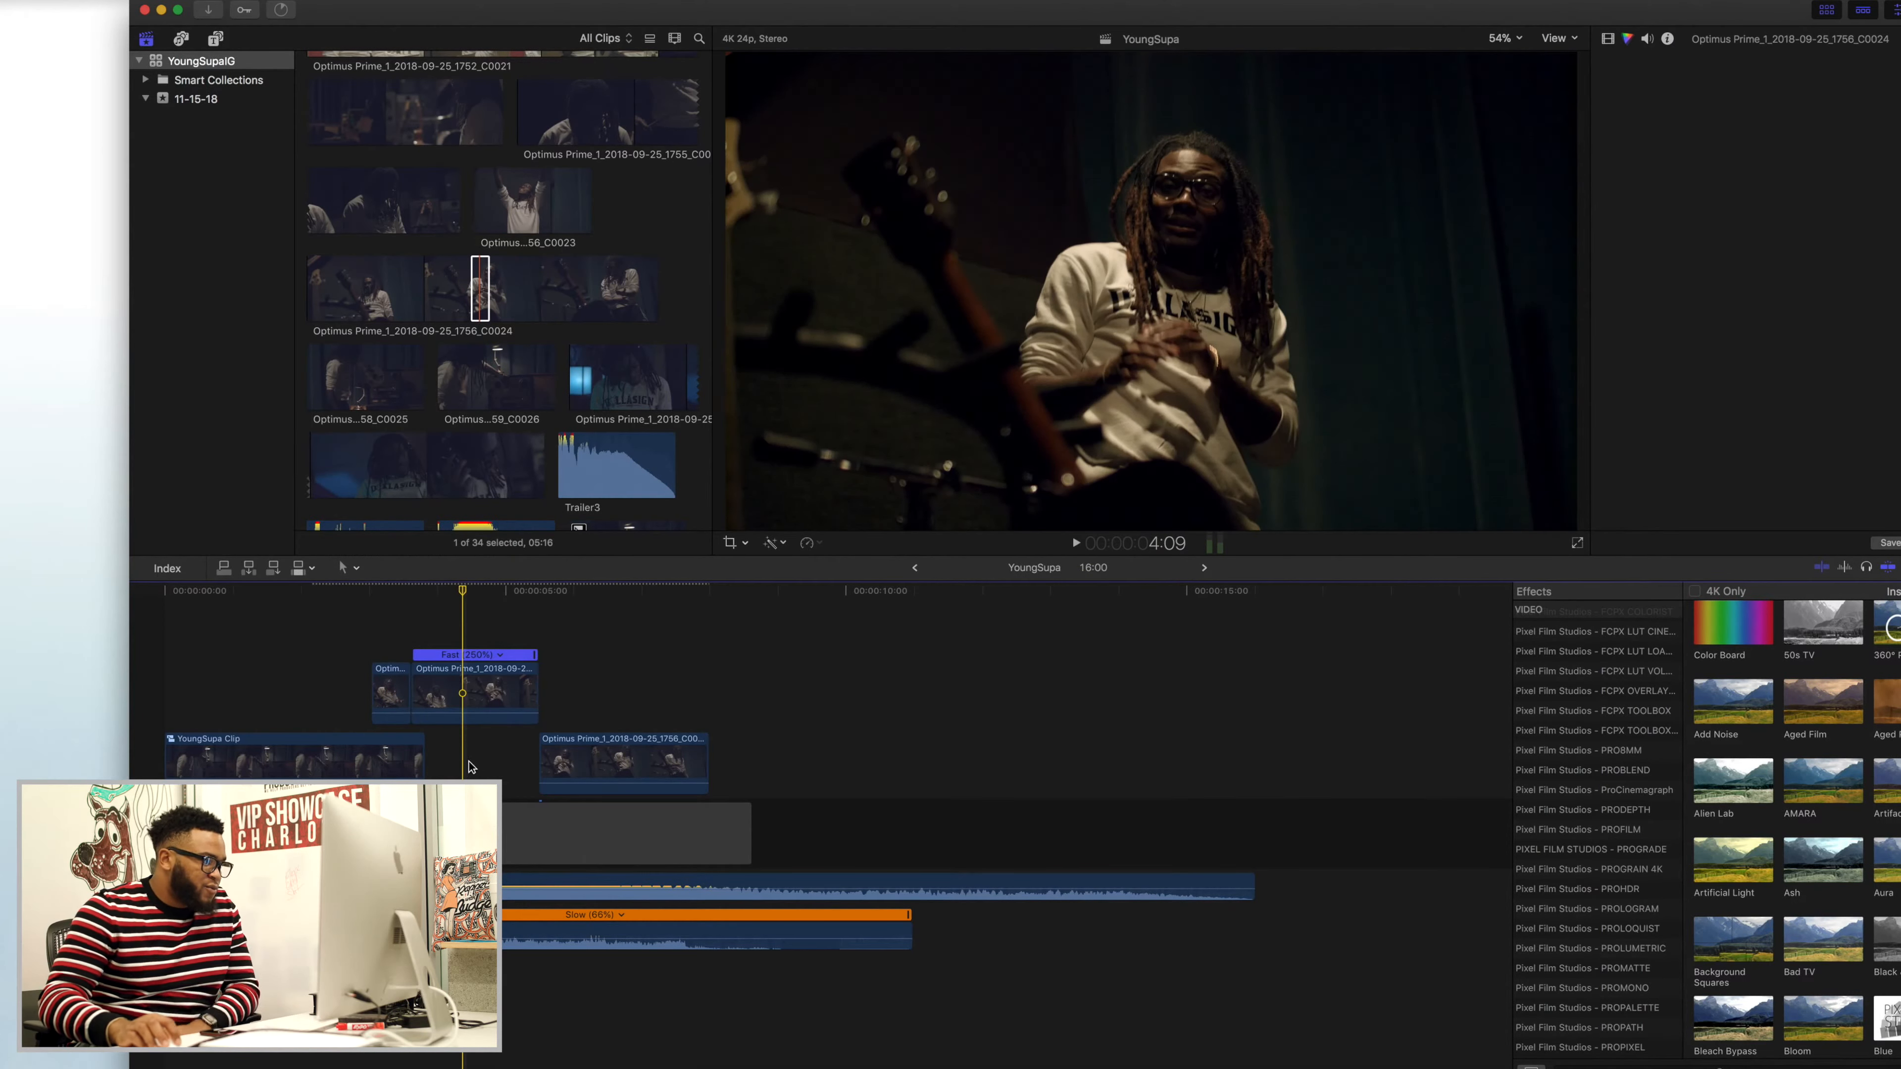
left_click(477, 688)
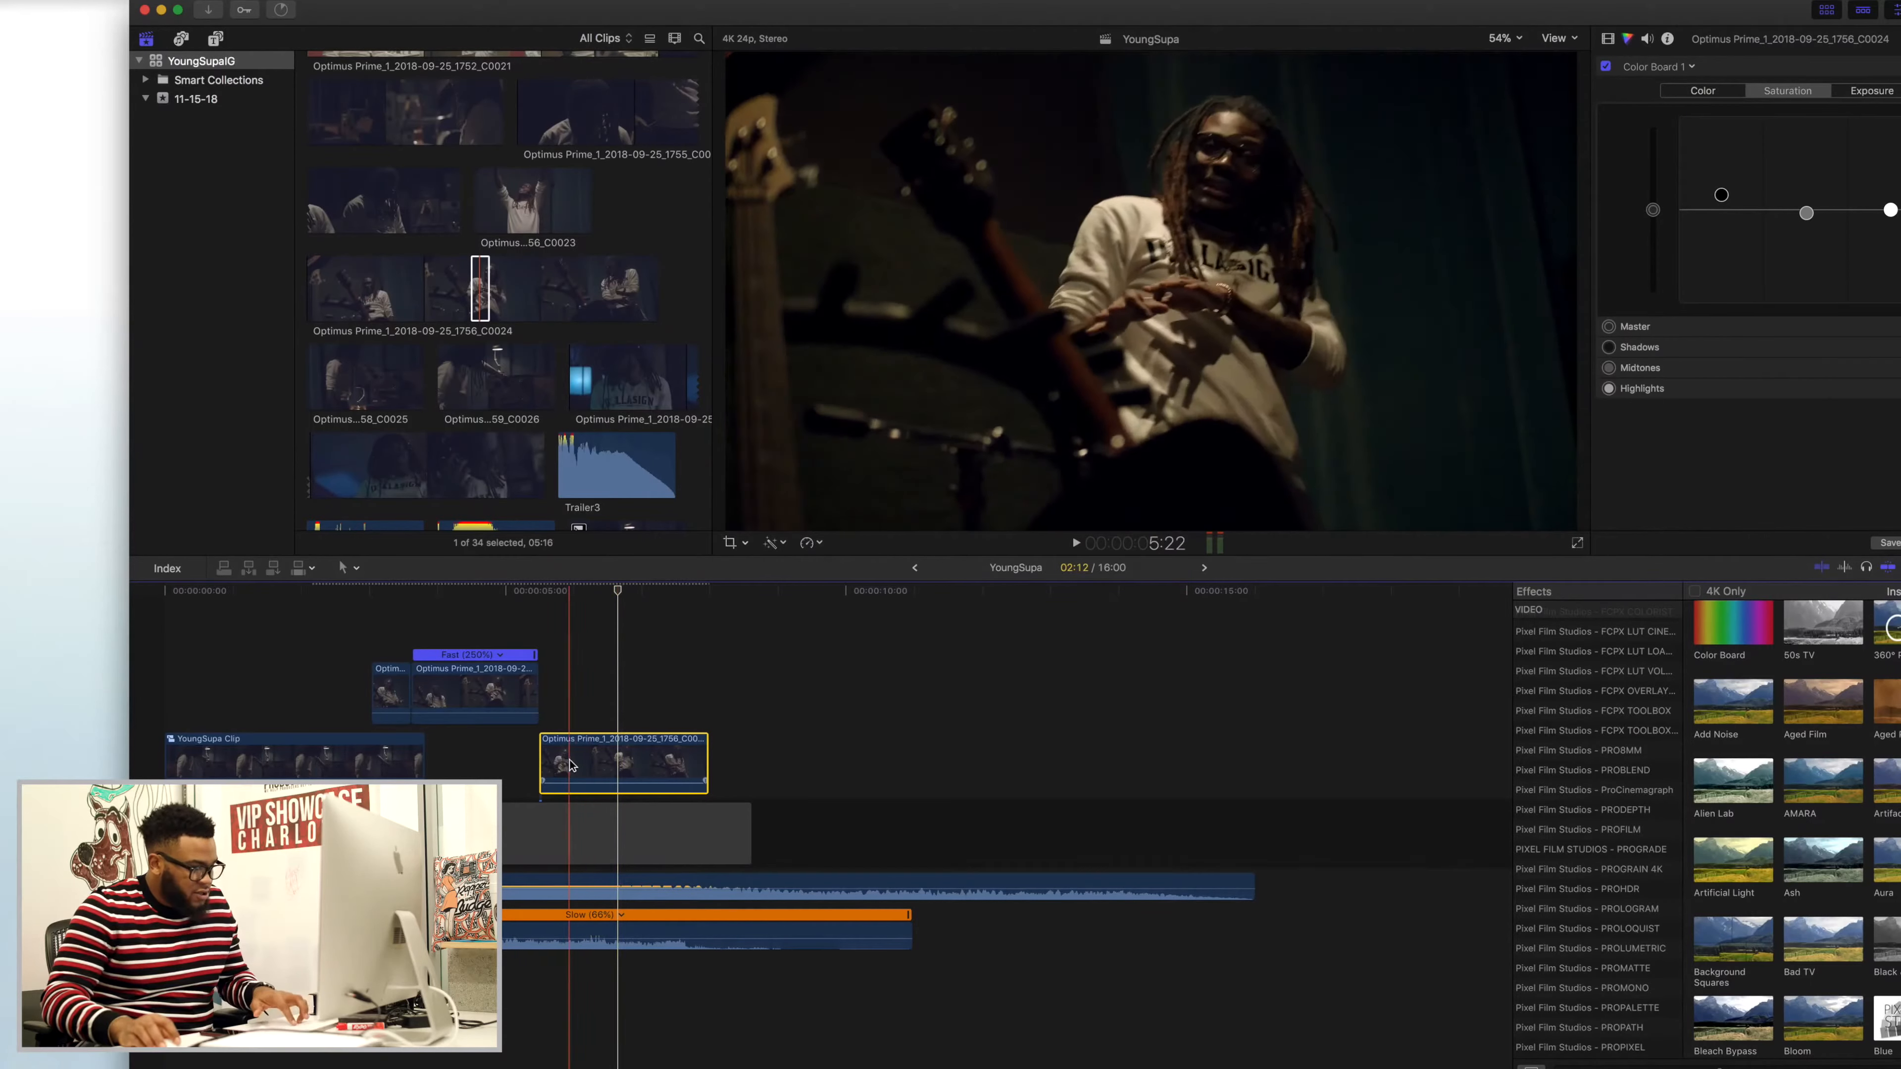
- Disable the trailer audio and Debris_Slow_Motion_02 clips, keeping their order in the timeline
mouse_move(613, 936)
left_mouse_down()
mouse_move(612, 902)
mouse_move(612, 918)
left_mouse_up()
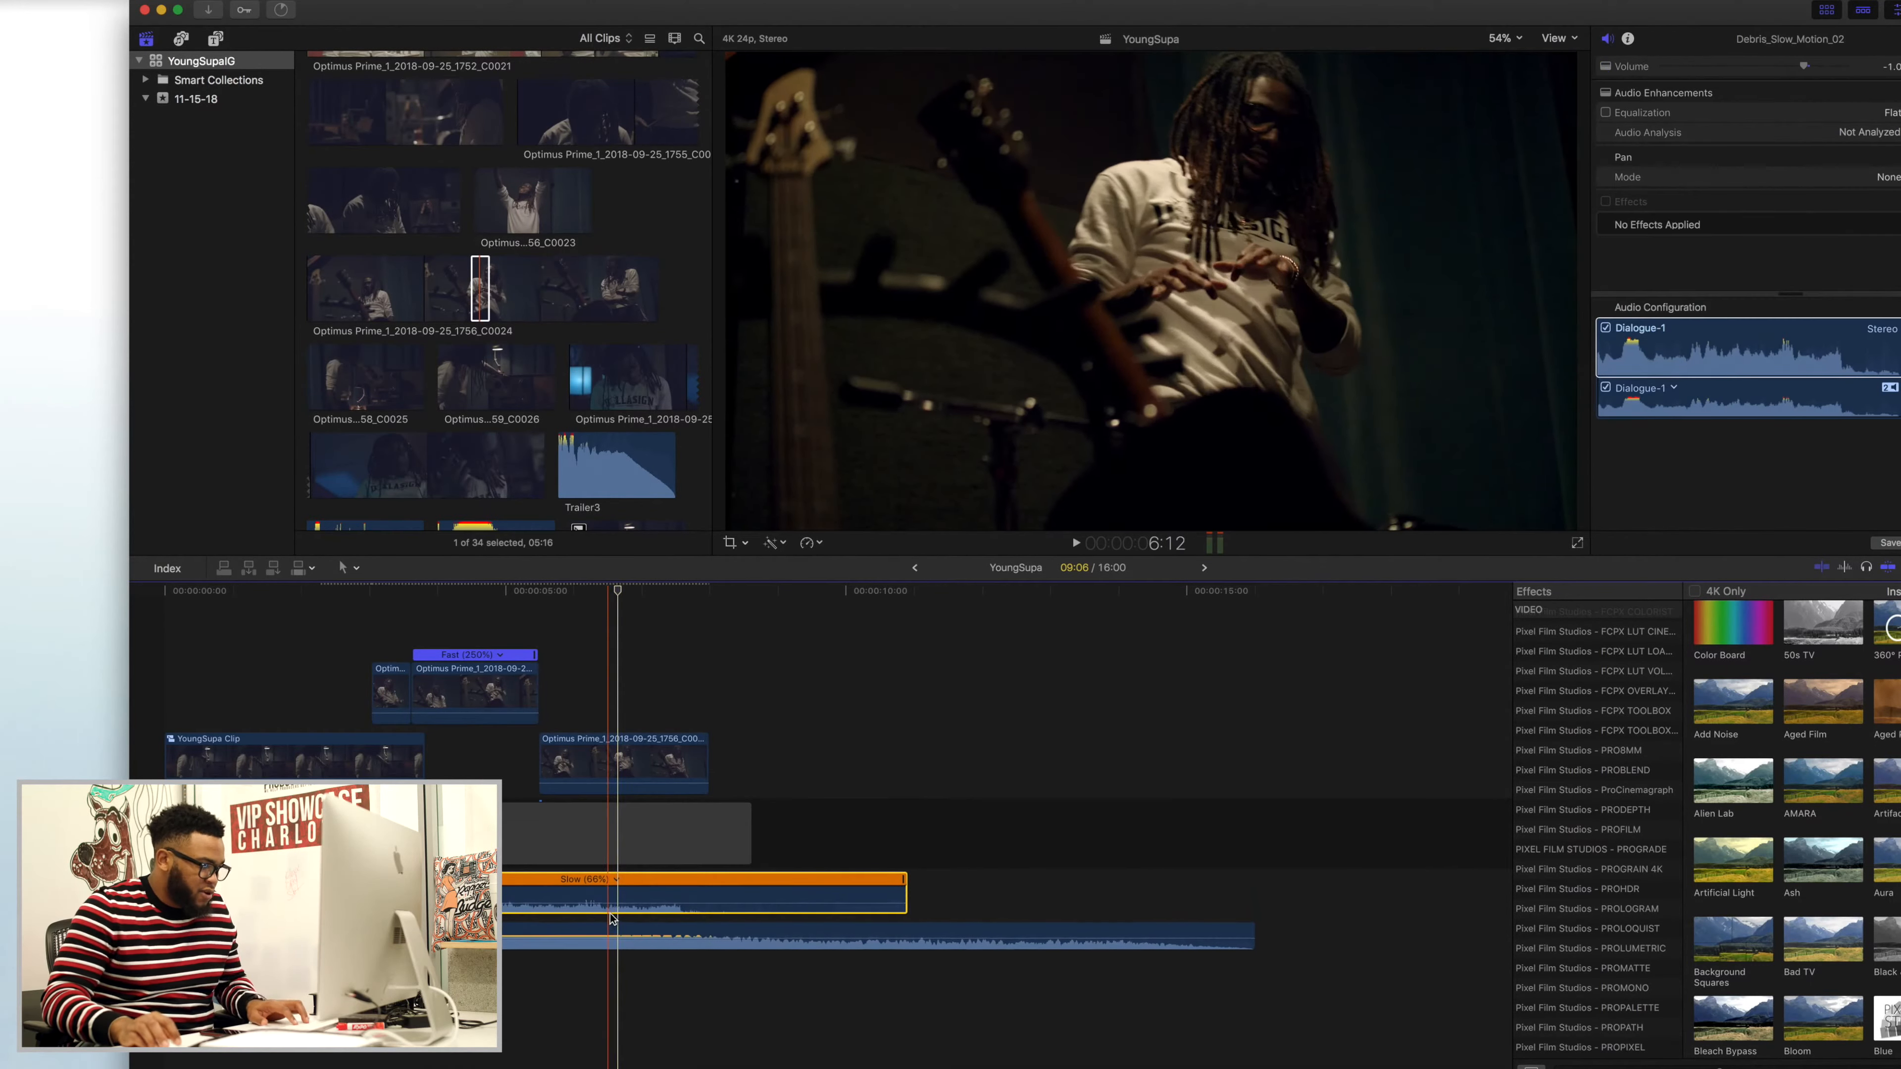
key("super+z")
left_click_drag(620, 994, 608, 886)
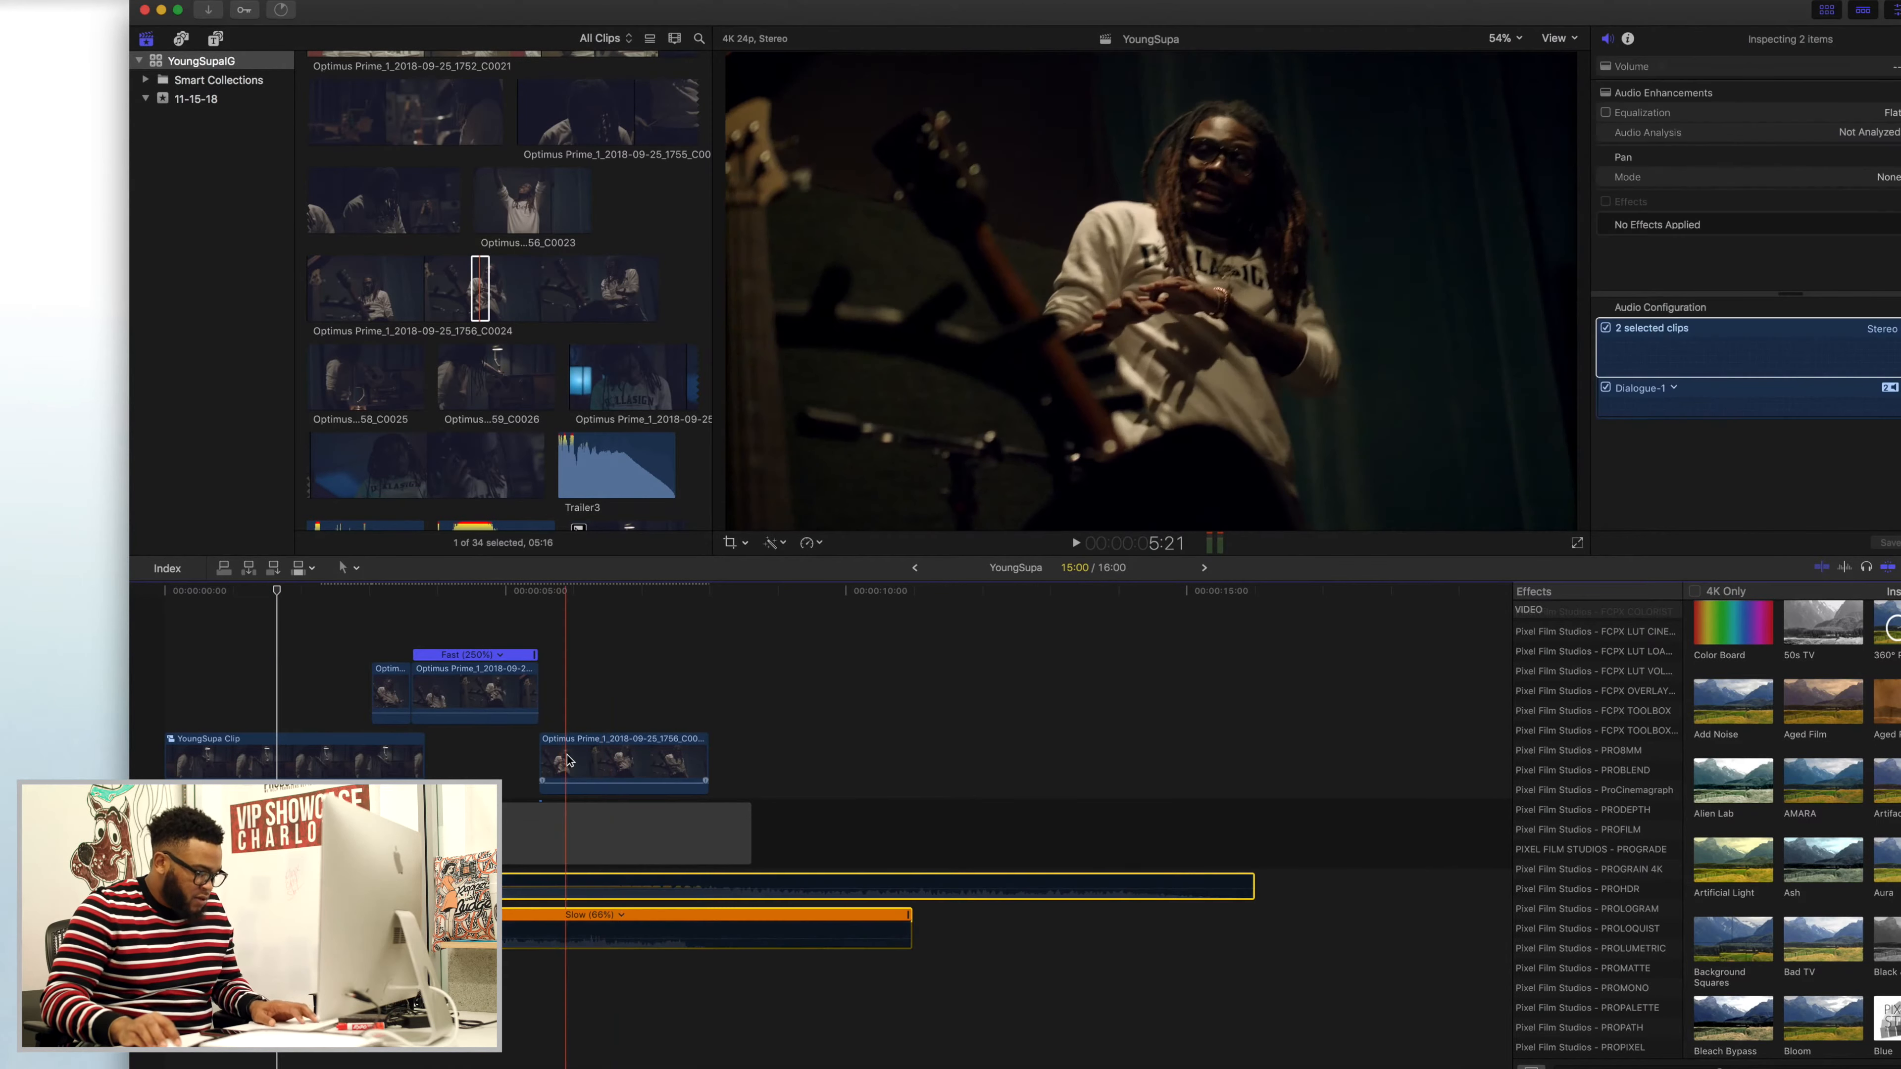
- Play the third C0024 section and split it at 6:23
left_click(566, 760)
key("space")
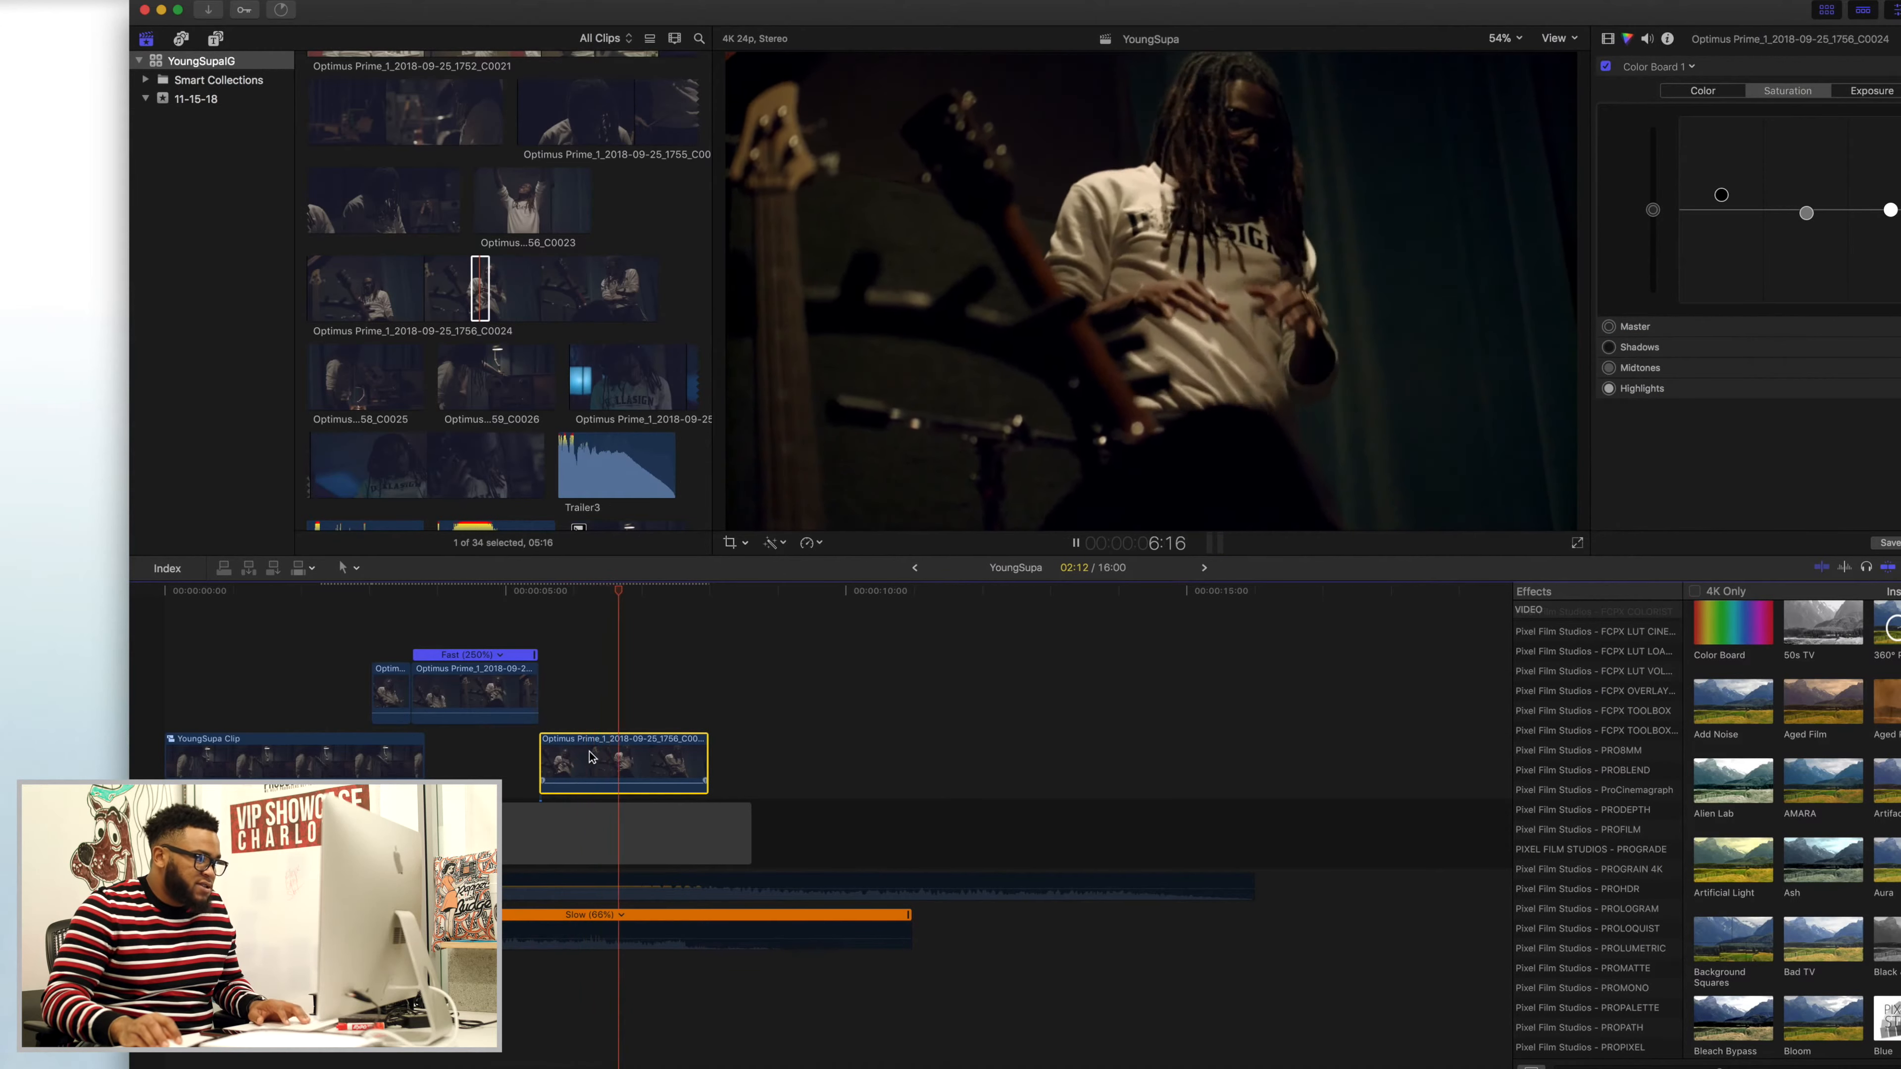
key("space")
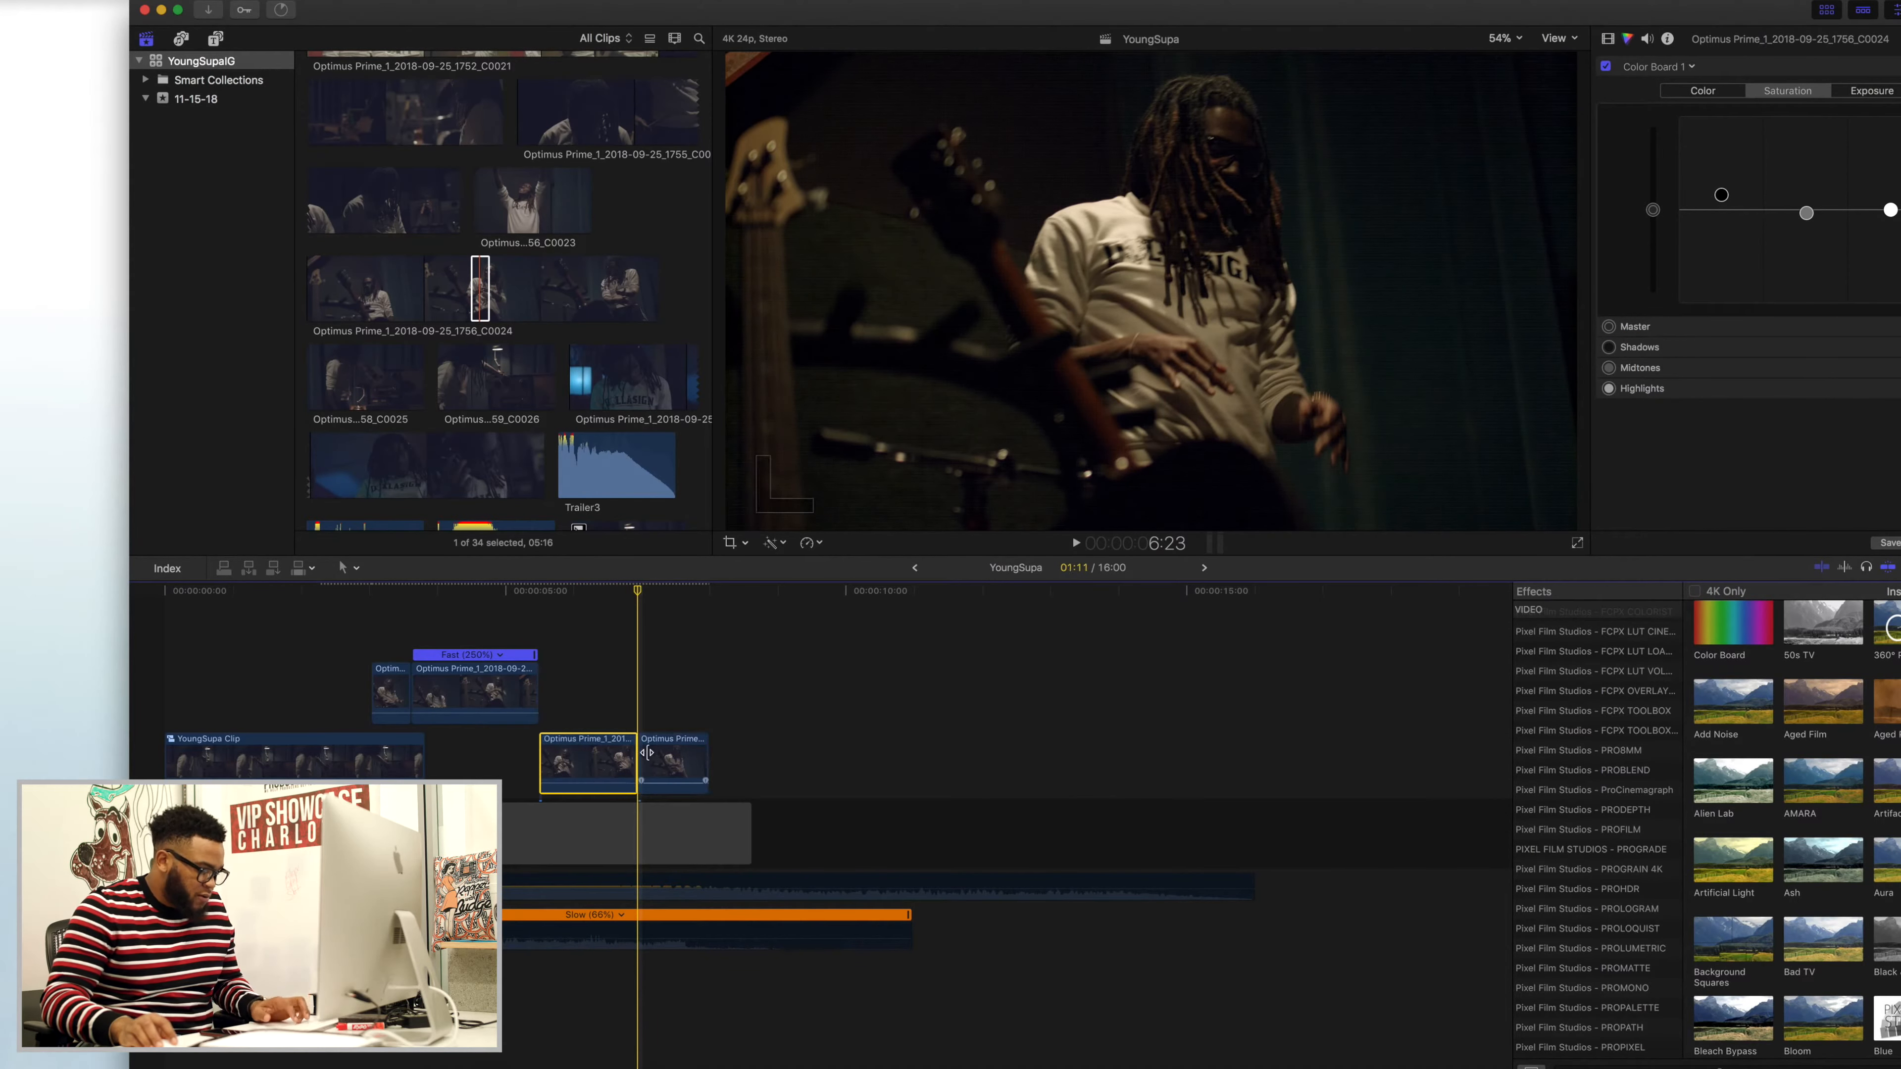
- Set the last C0024 section's custom speed rate to 250% and play the sped-up sections back
left_click(652, 756)
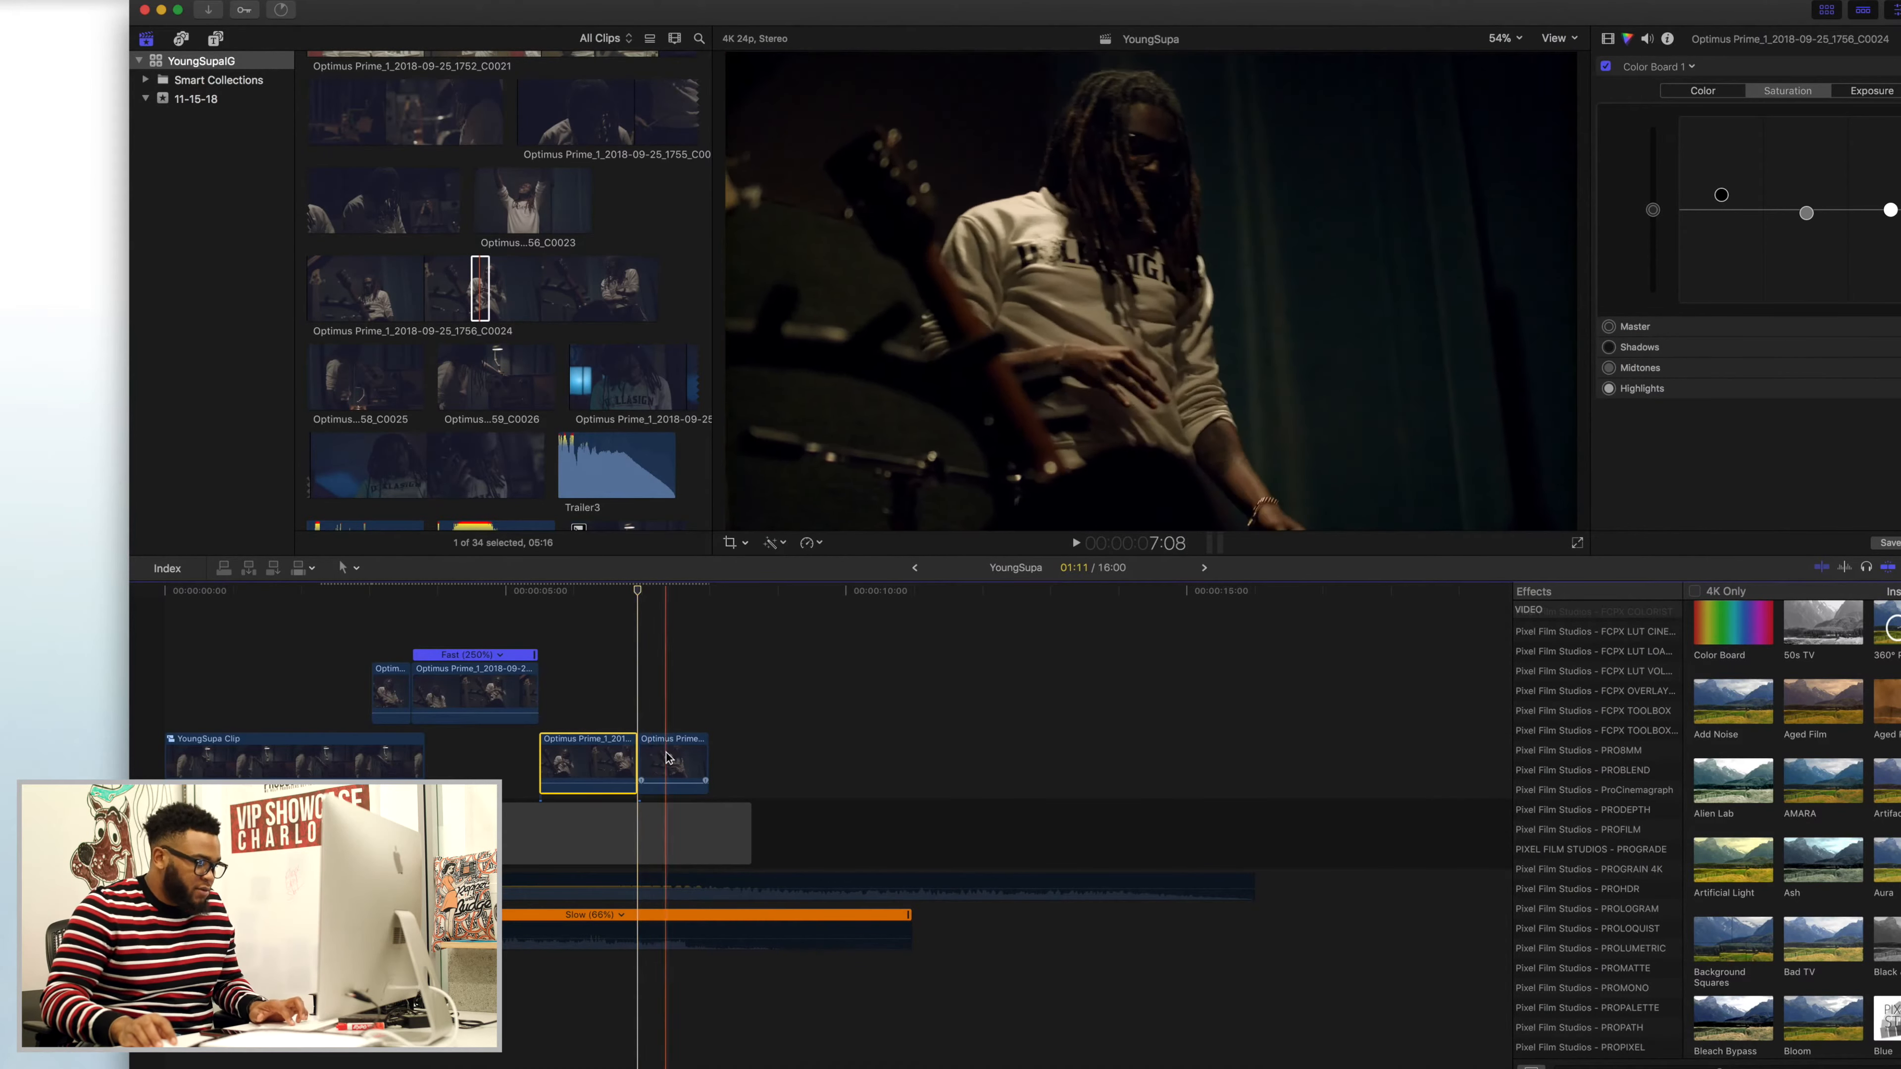
left_click(807, 542)
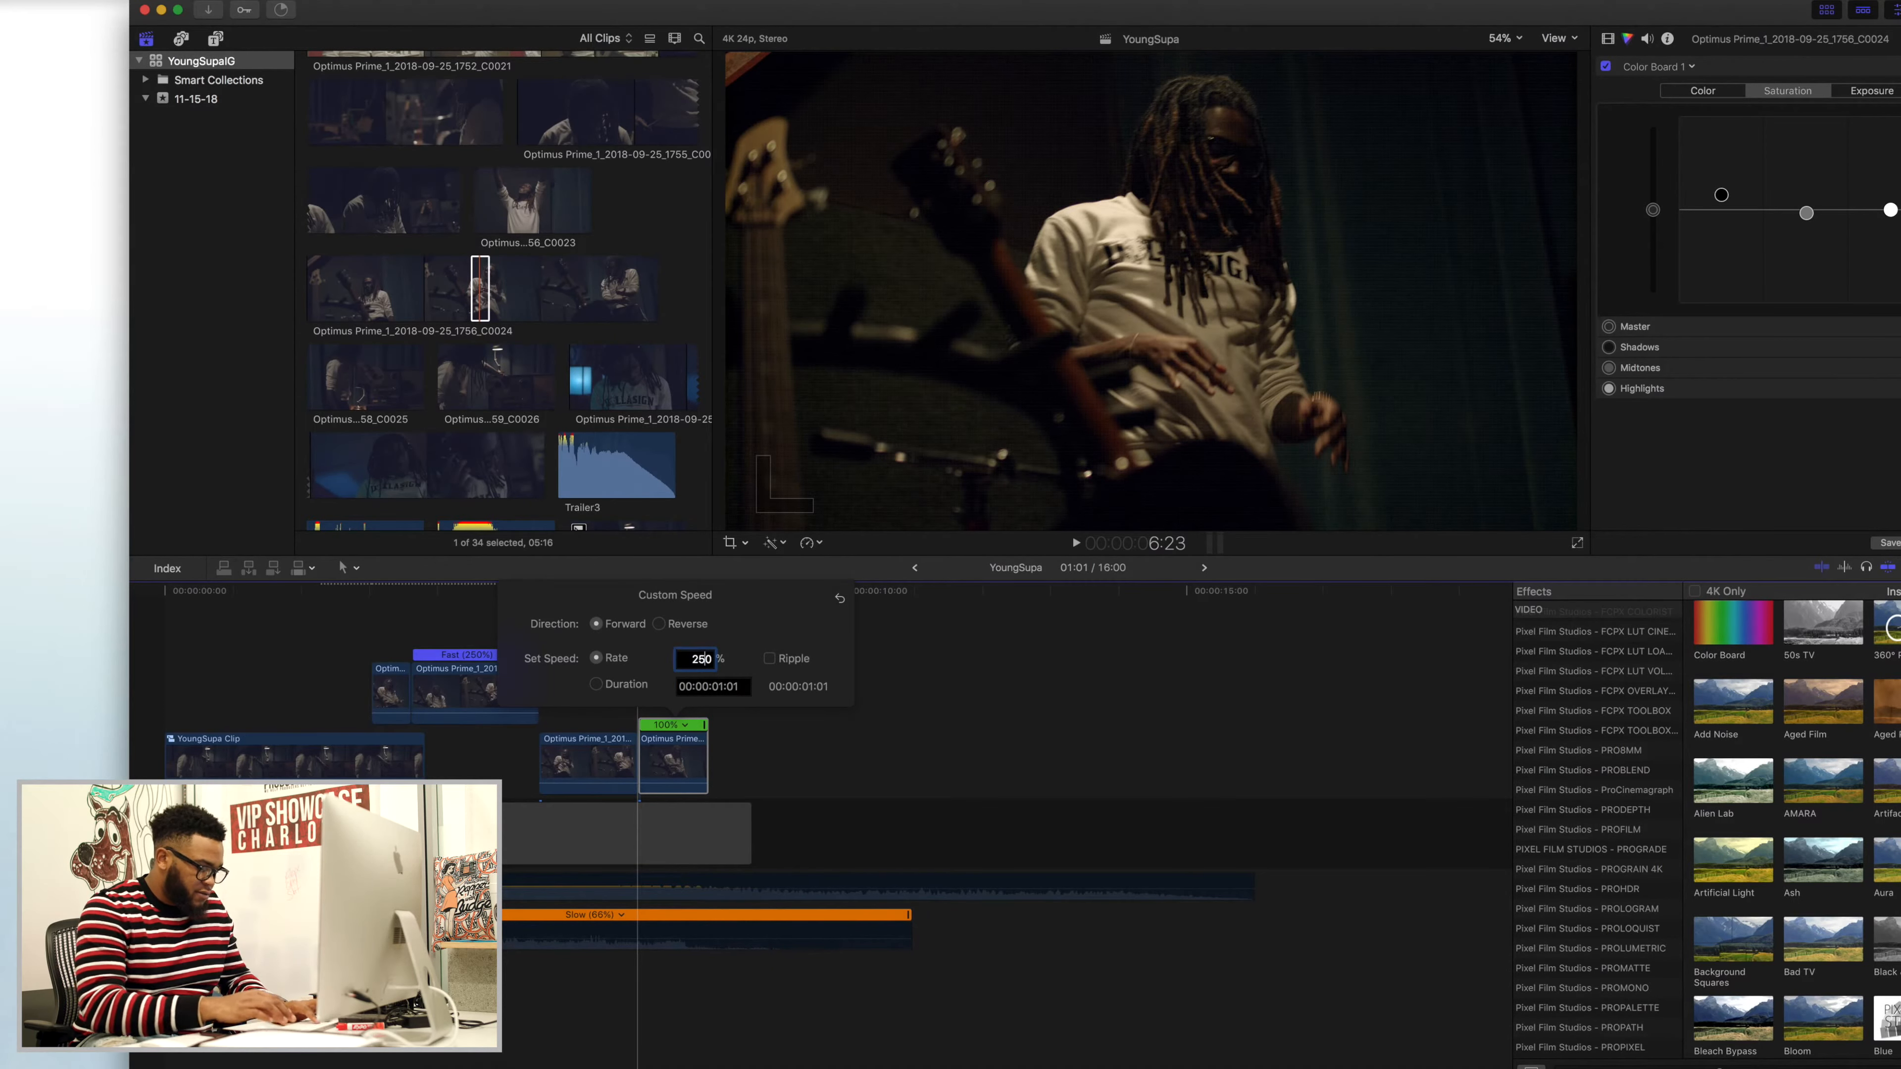
left_click(473, 759)
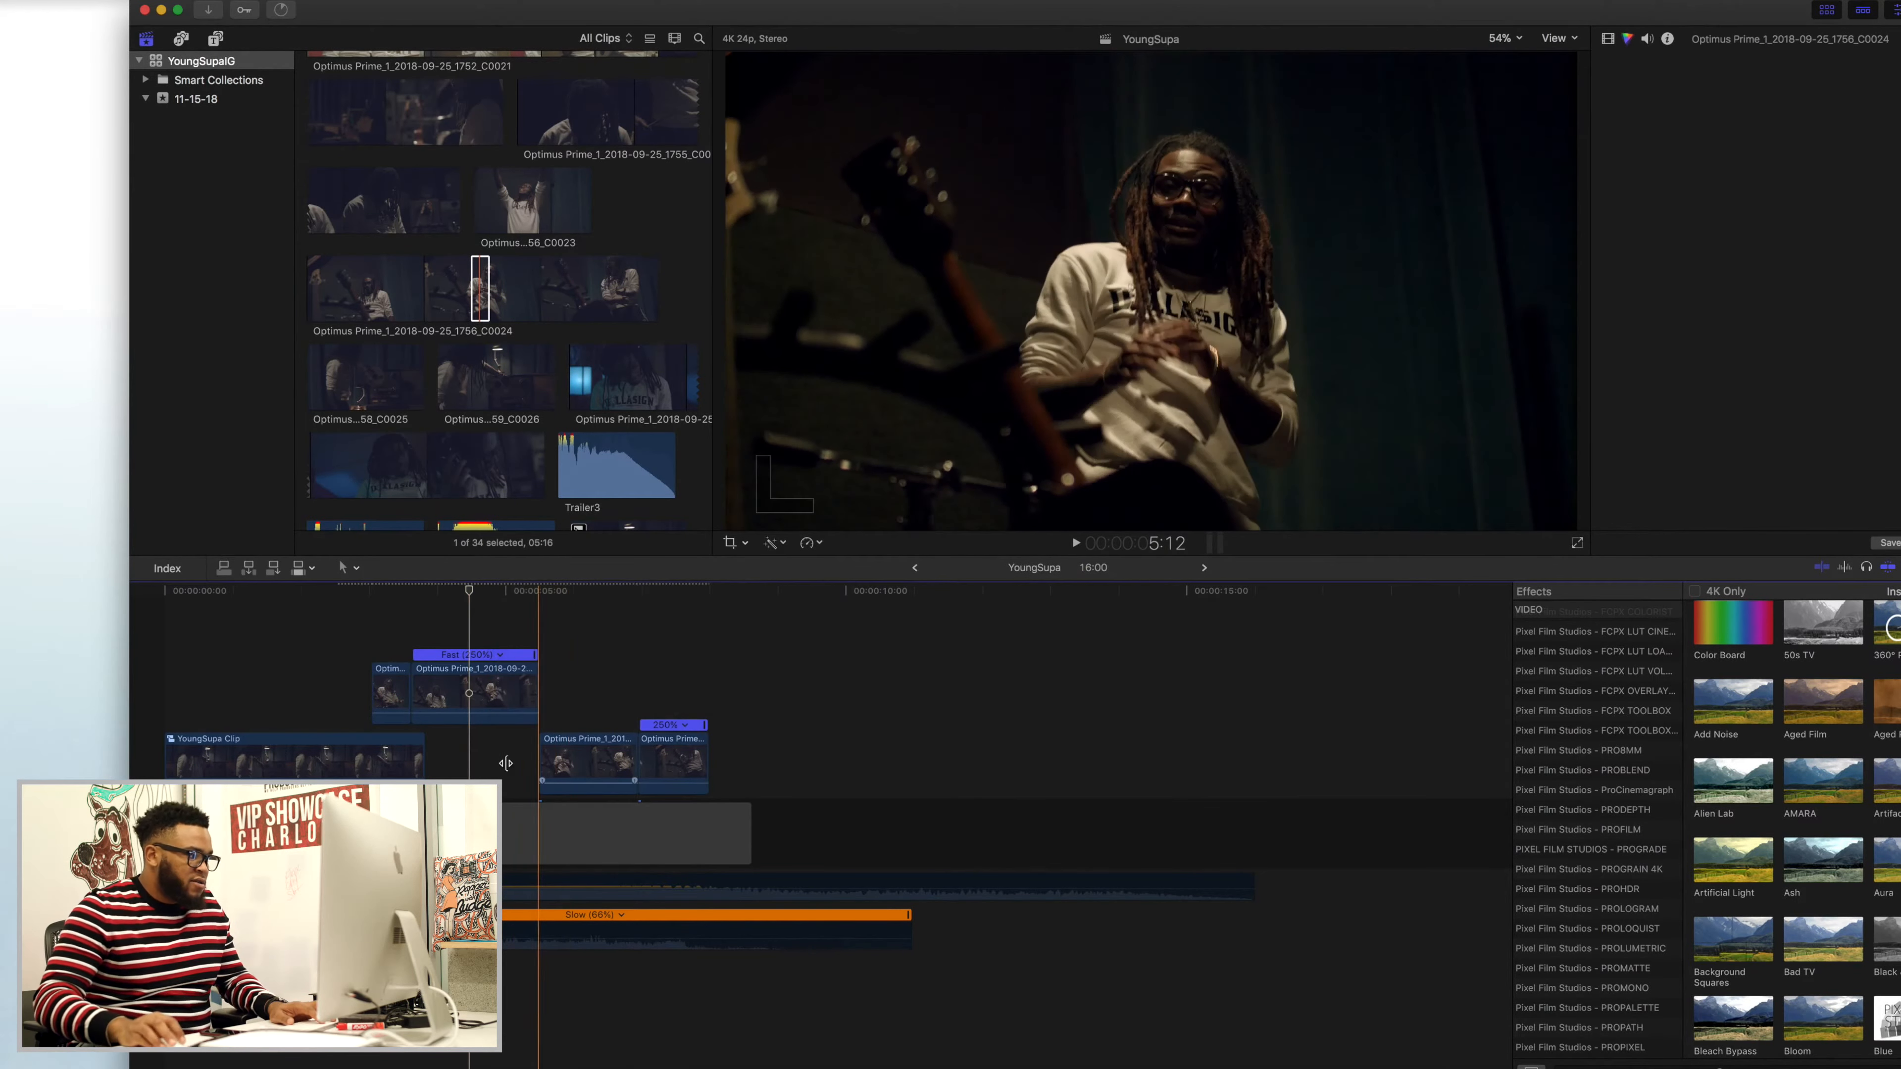
key("space")
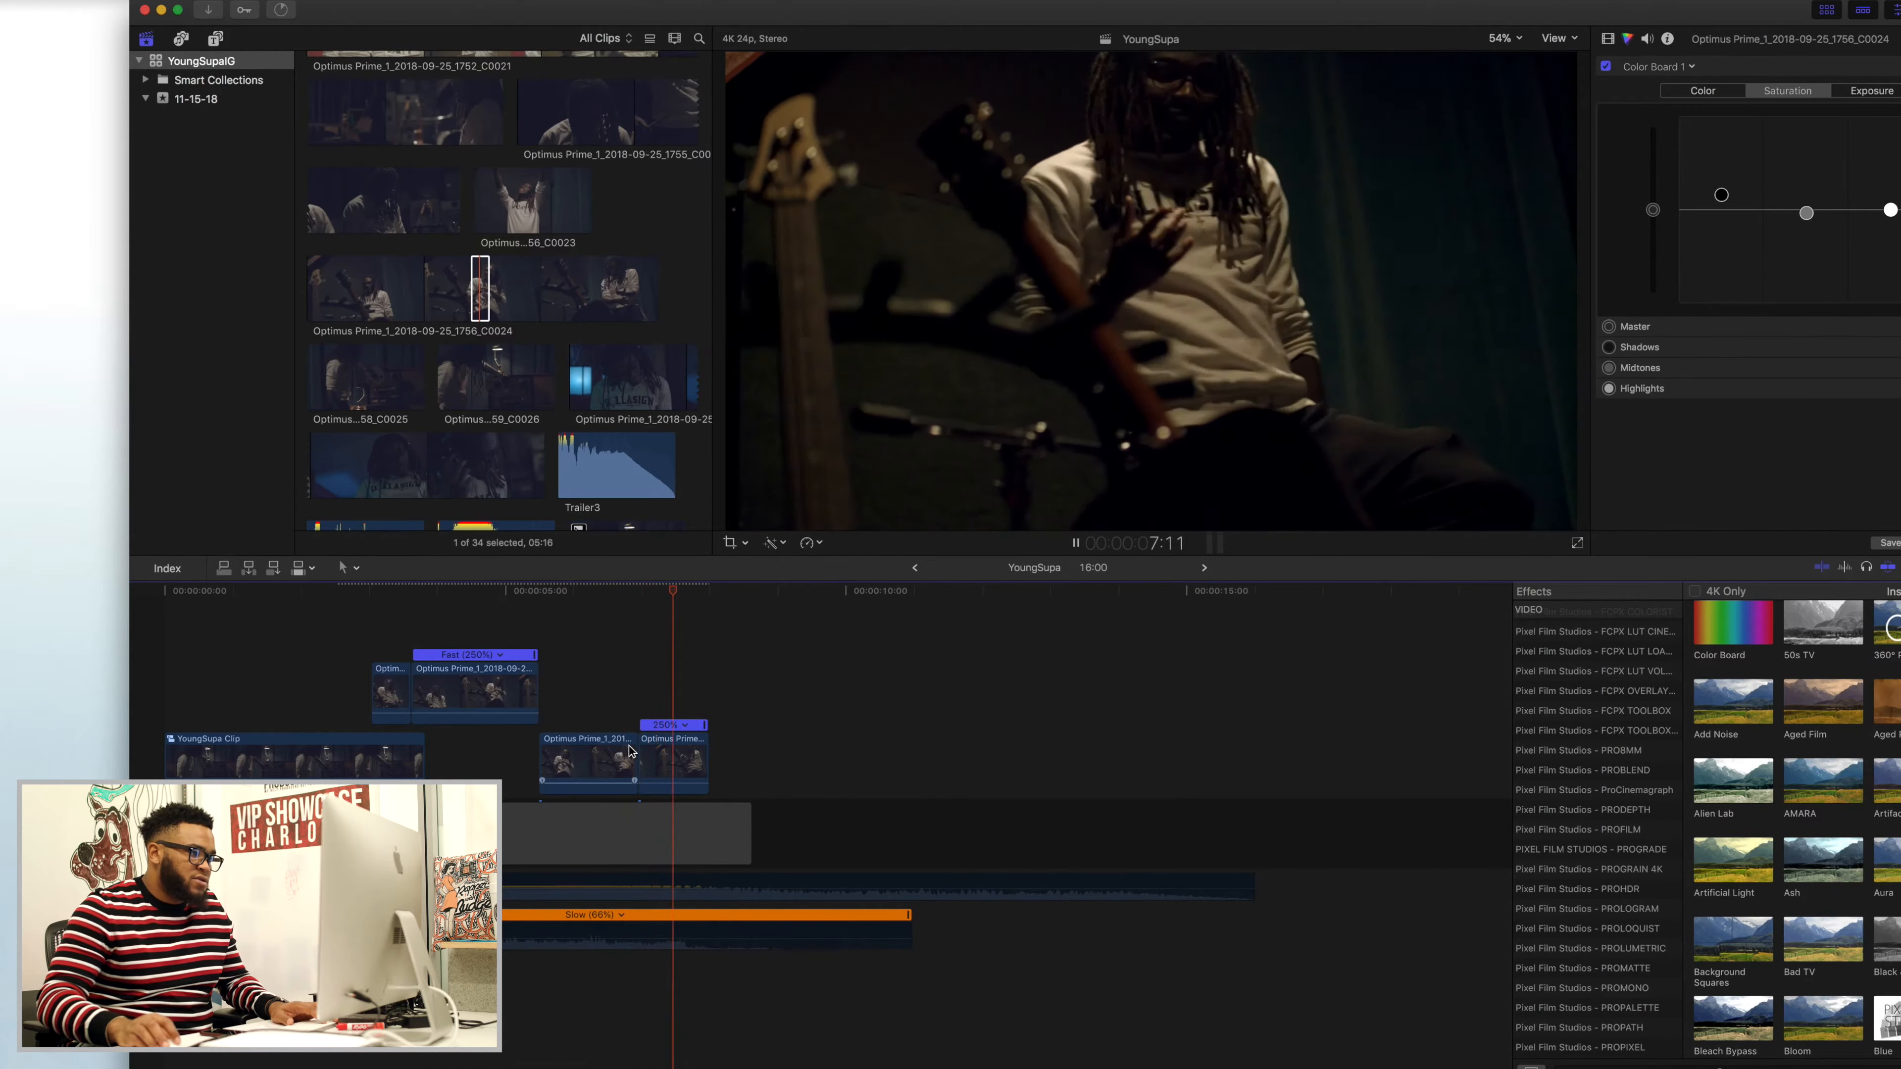
left_click(550, 641)
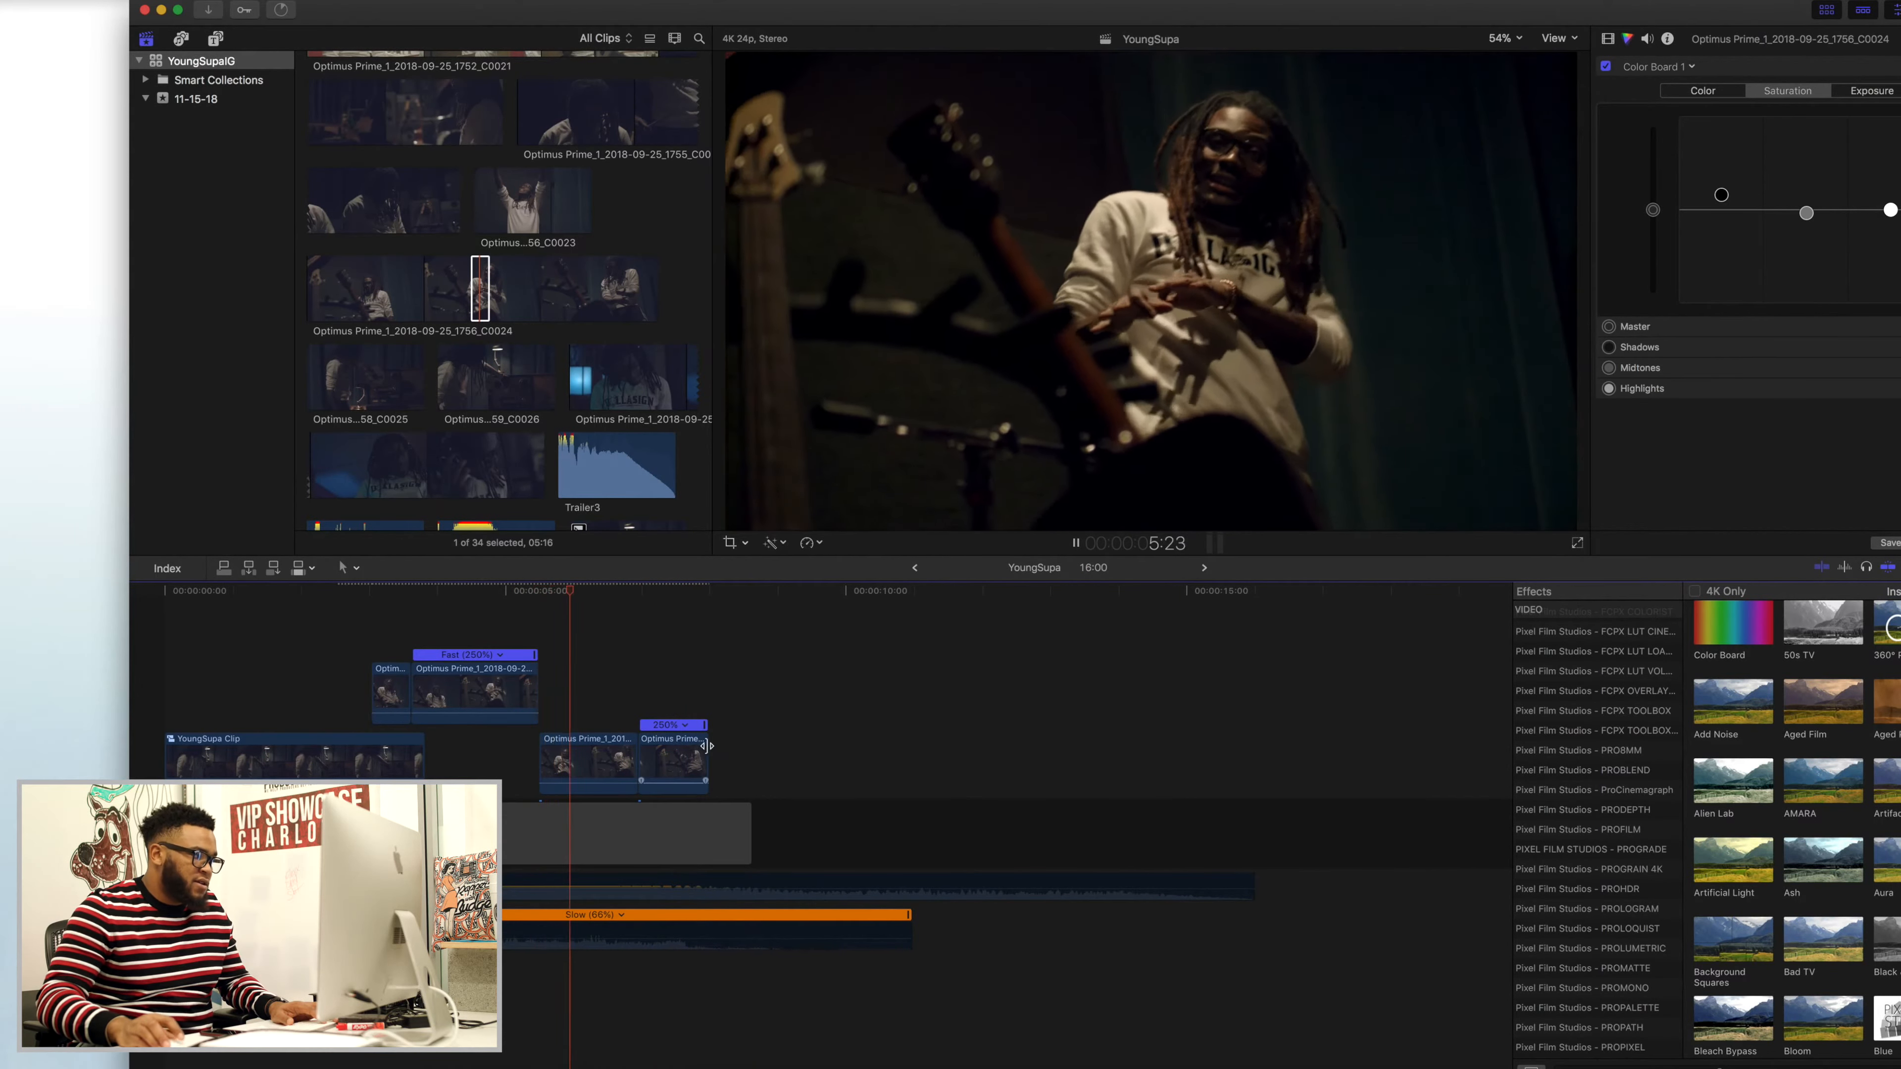
- Extend the last 250% section to about 12 seconds on the timeline, then split it at 9:08 and retime the remainder
left_click_drag(706, 746, 1008, 713)
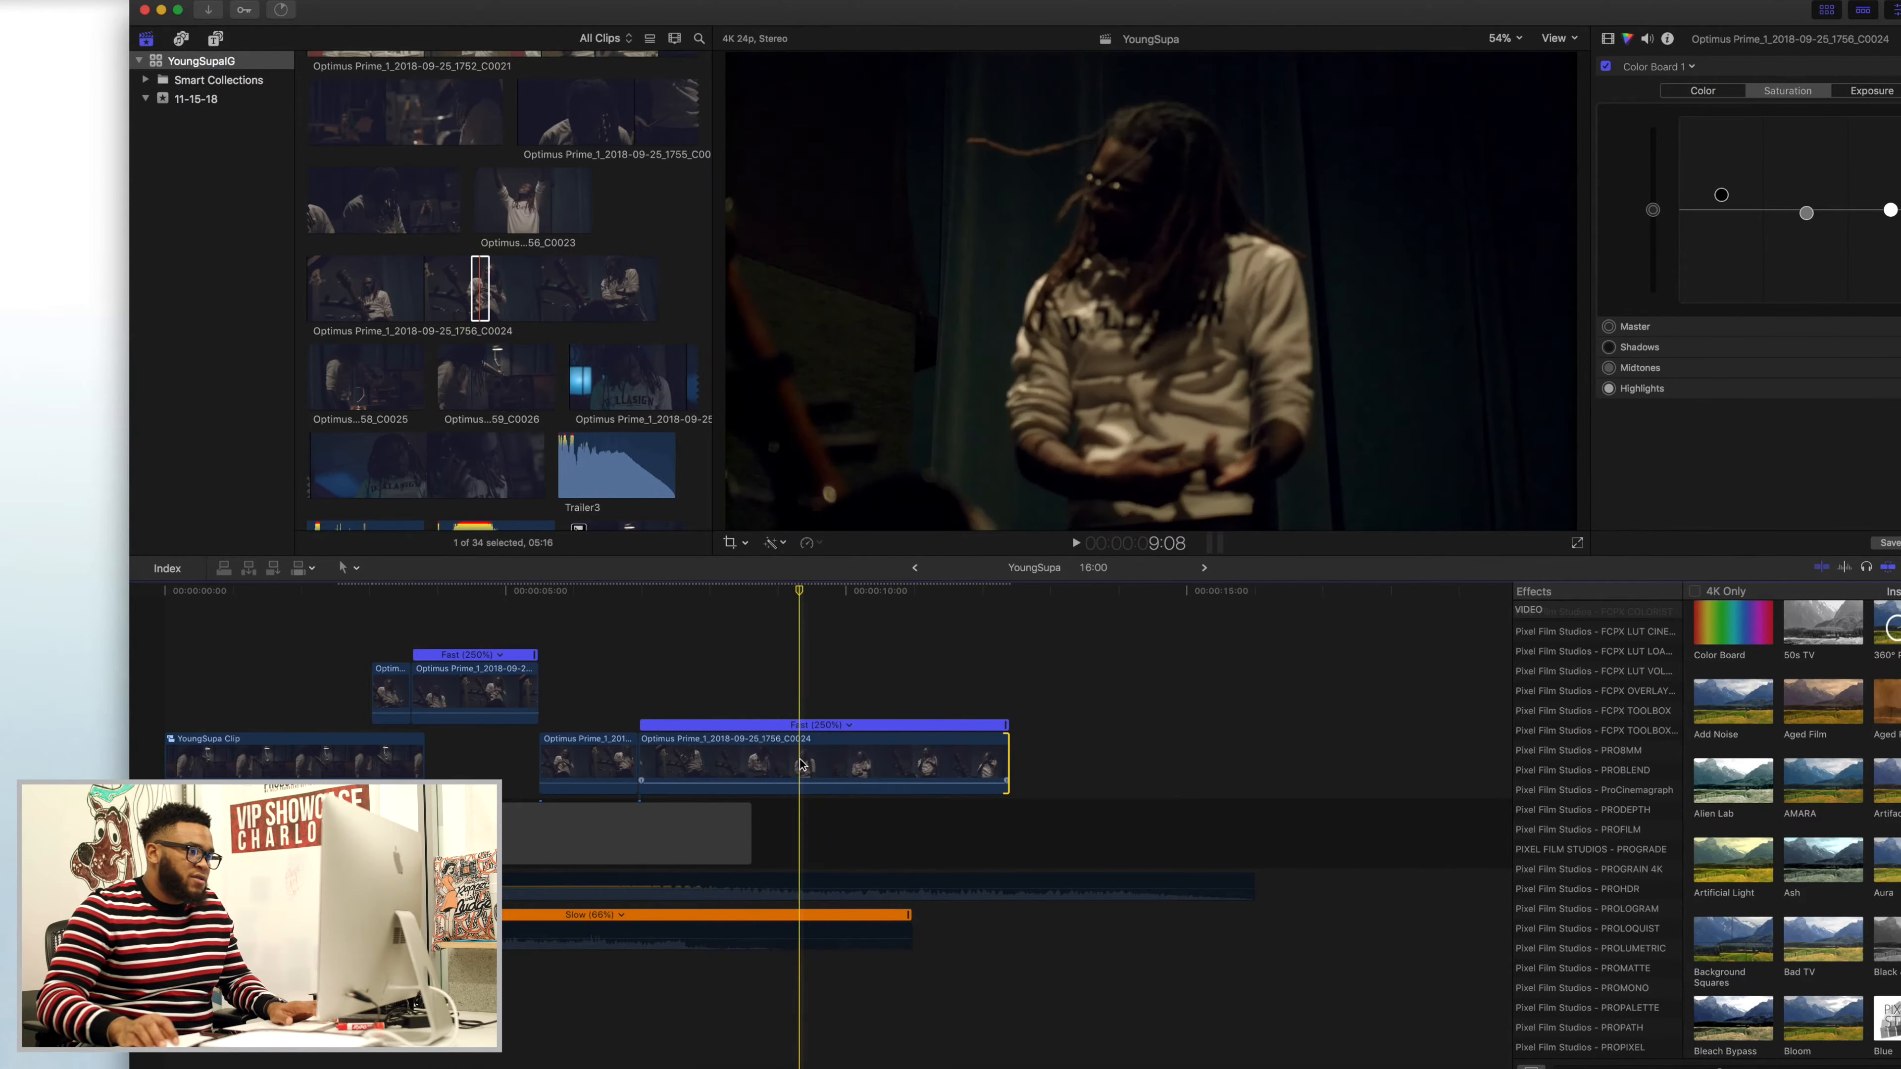
key("super+b")
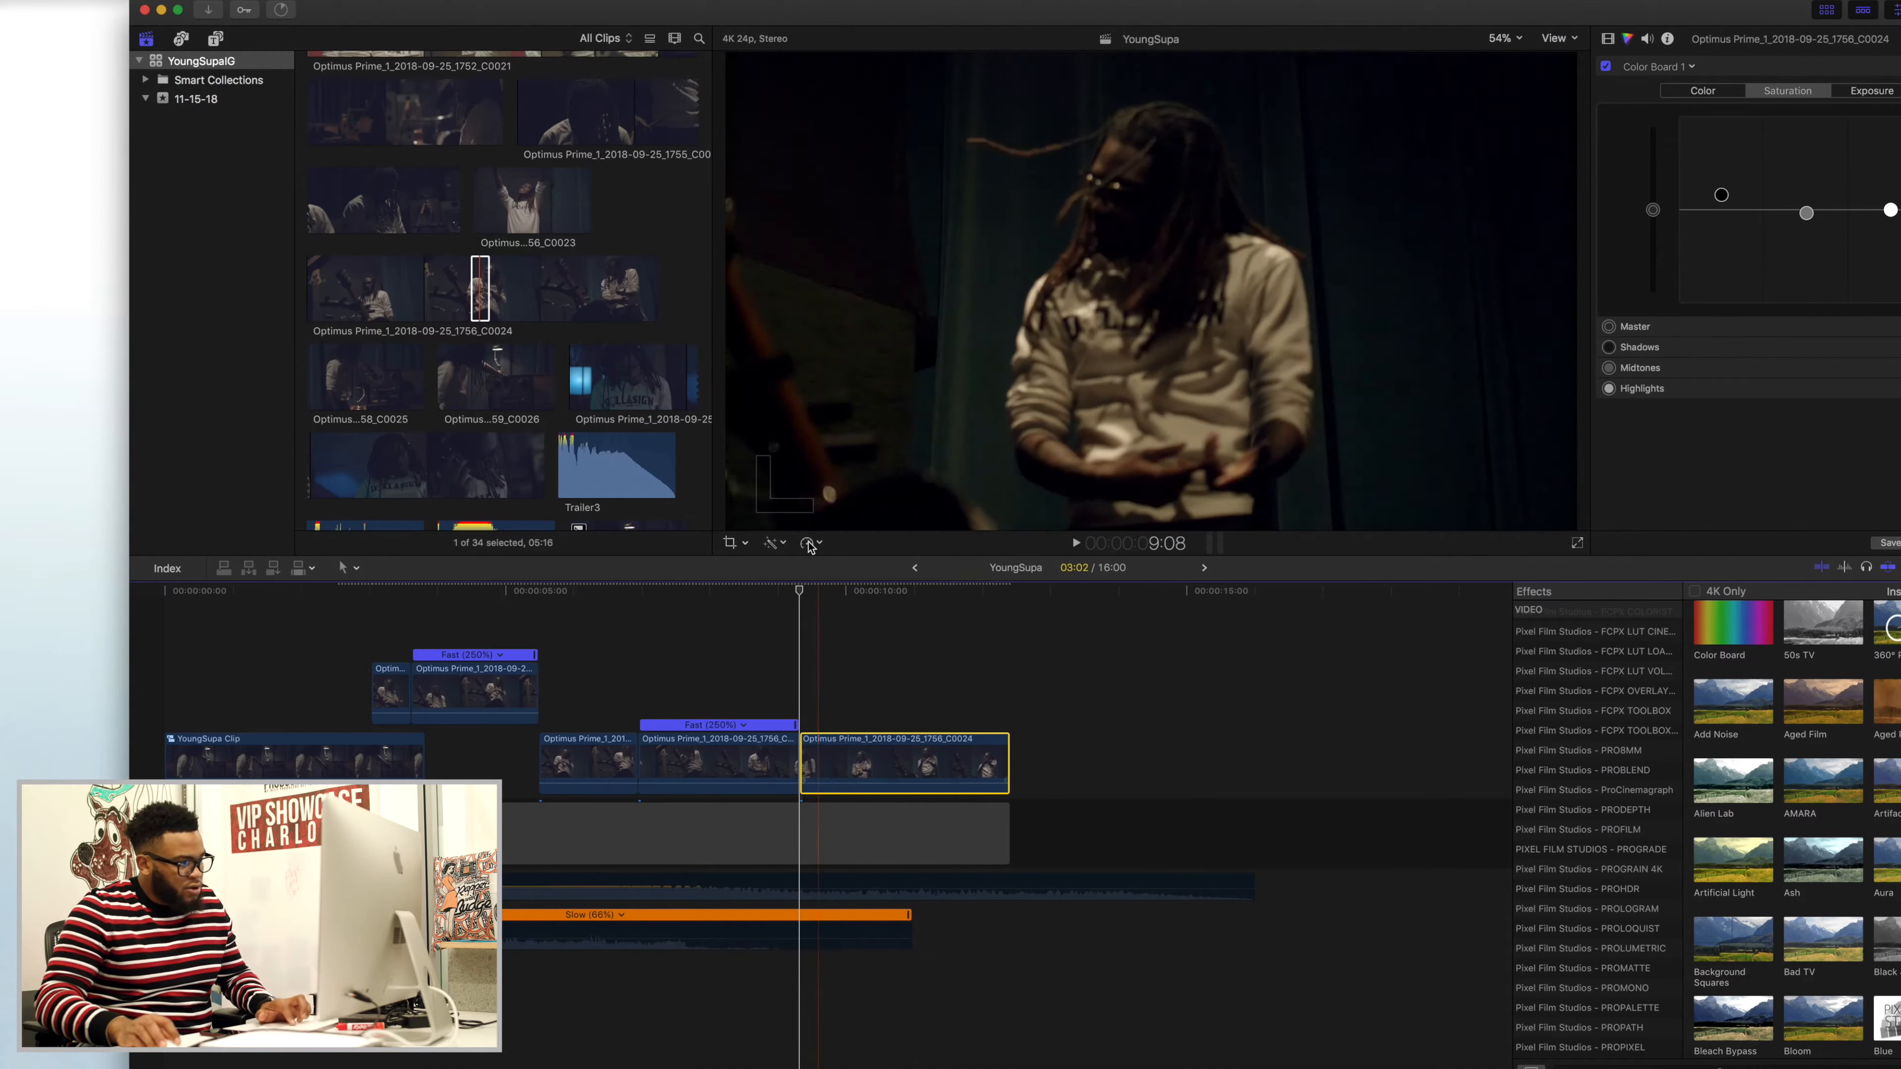
left_click(809, 543)
left_click(846, 587)
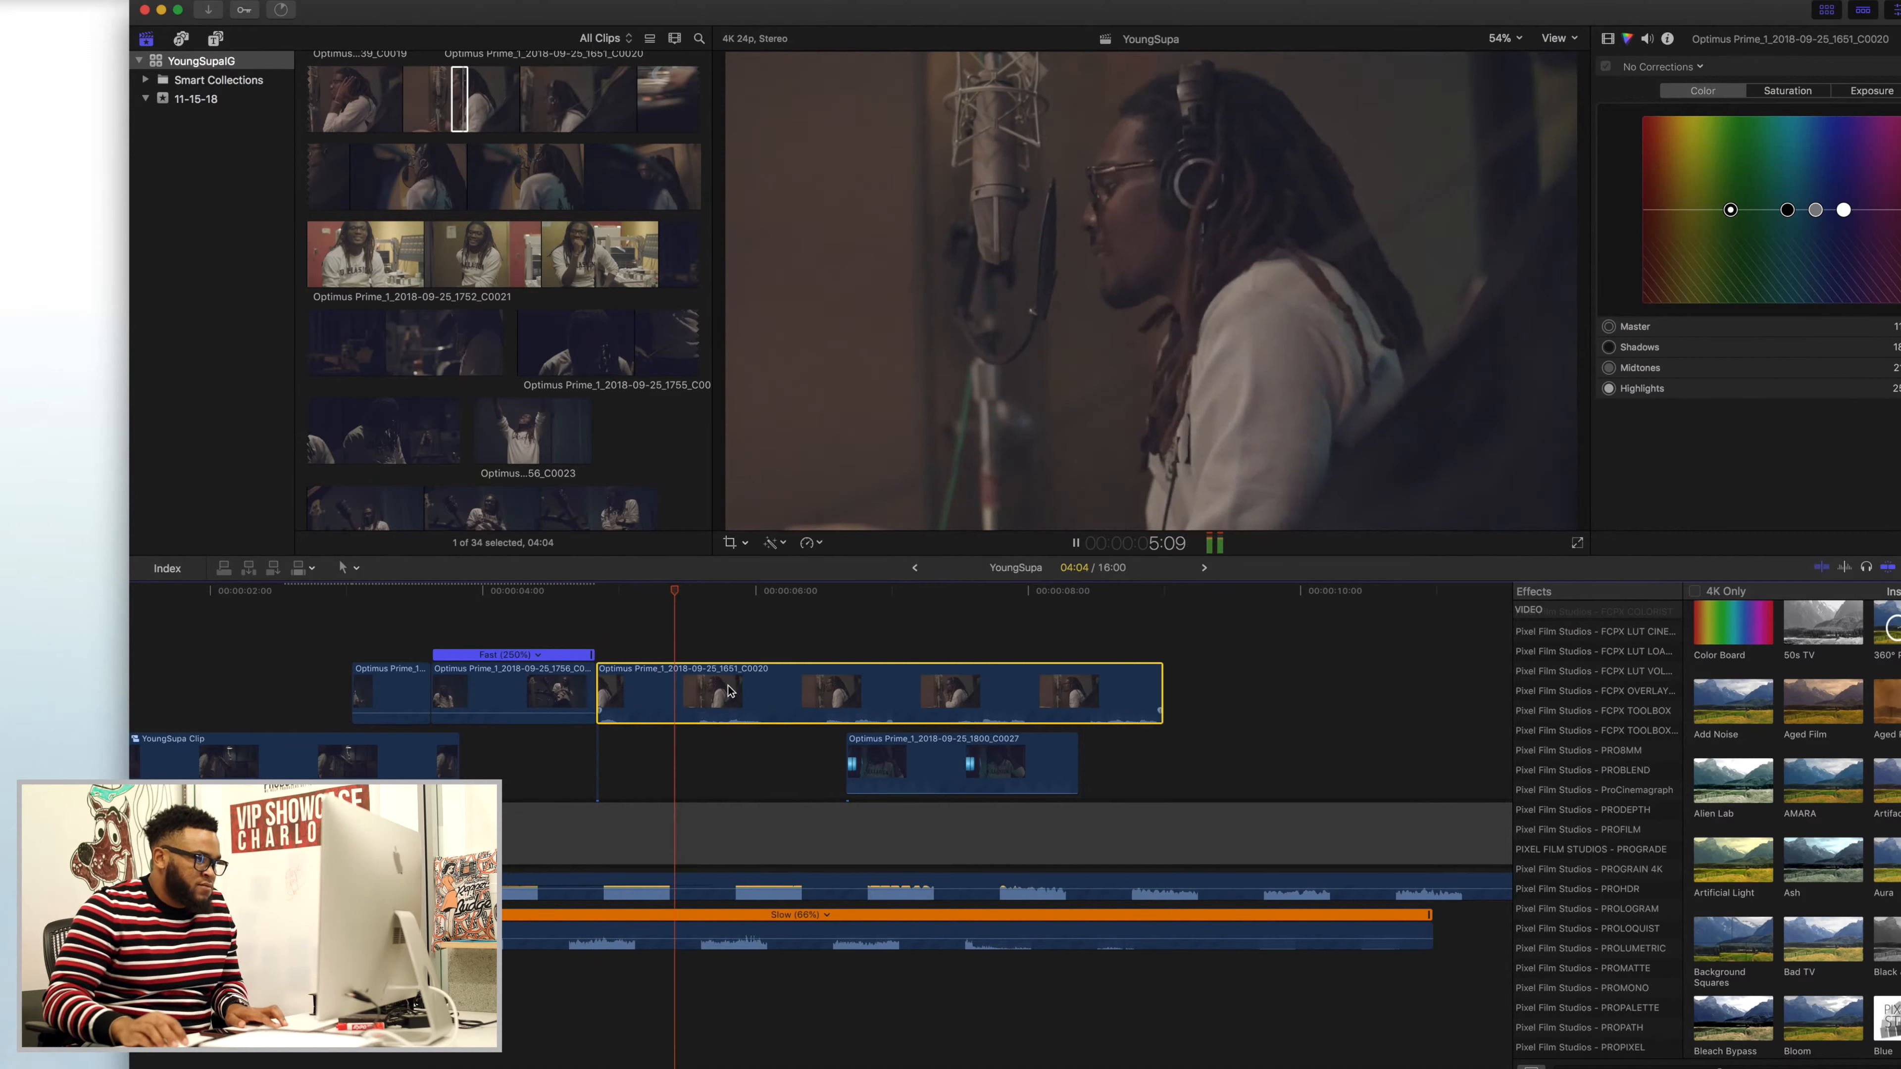
- Play the 1651_C0020 microphone clip and trim its end so that it lasts 3:01
key("space")
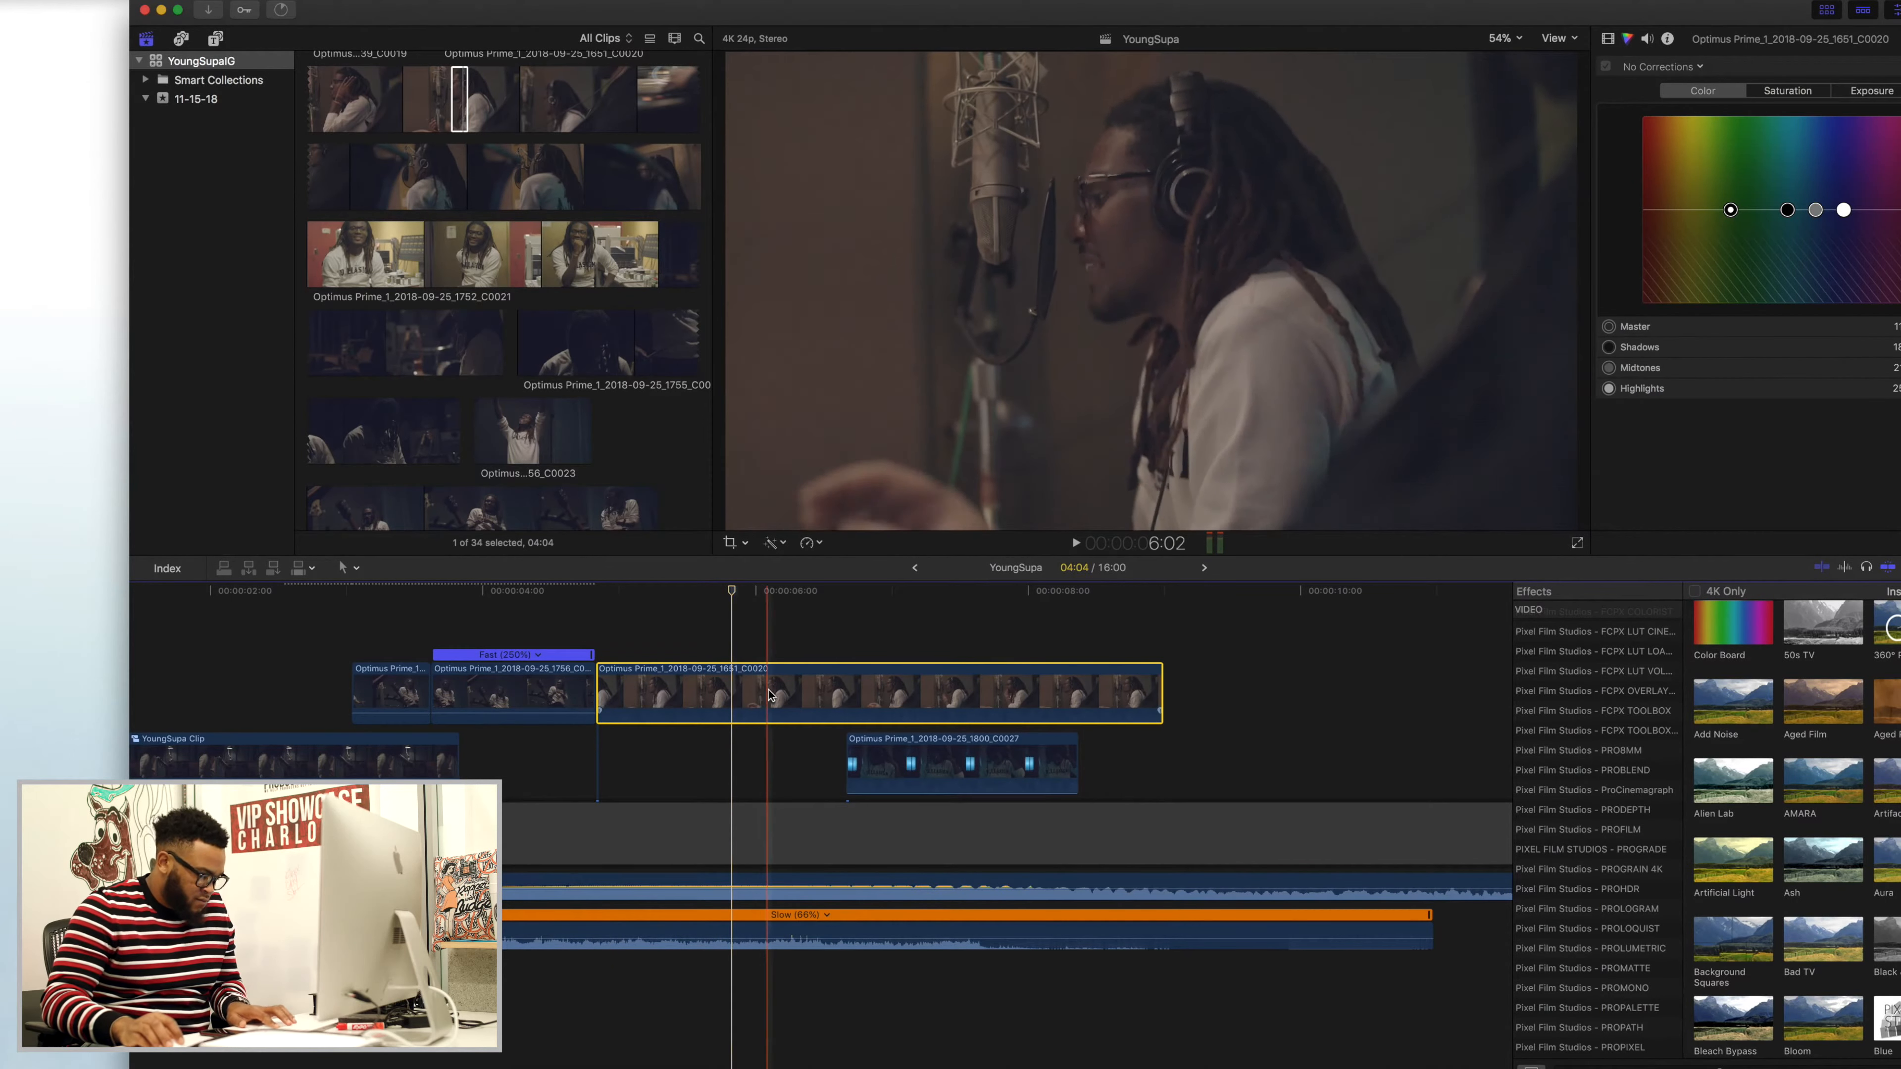
key("super+n")
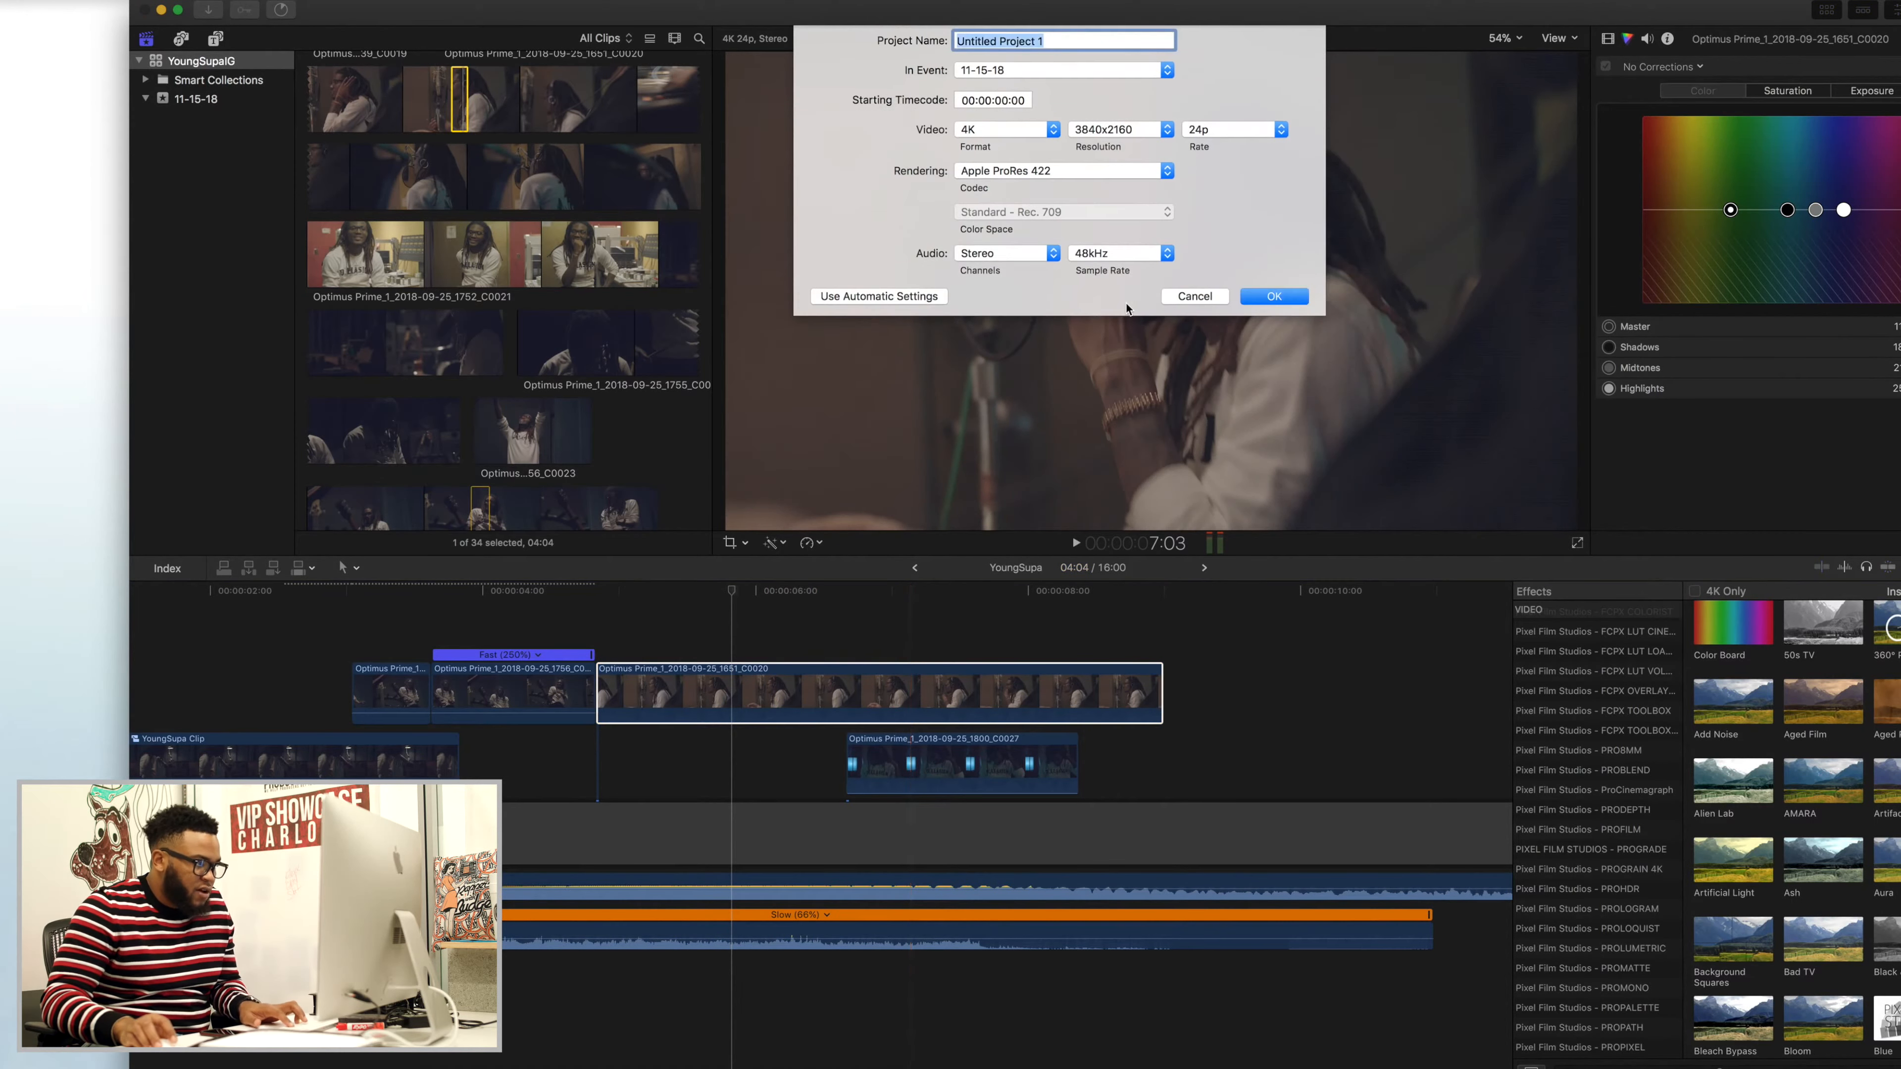
left_click(1195, 296)
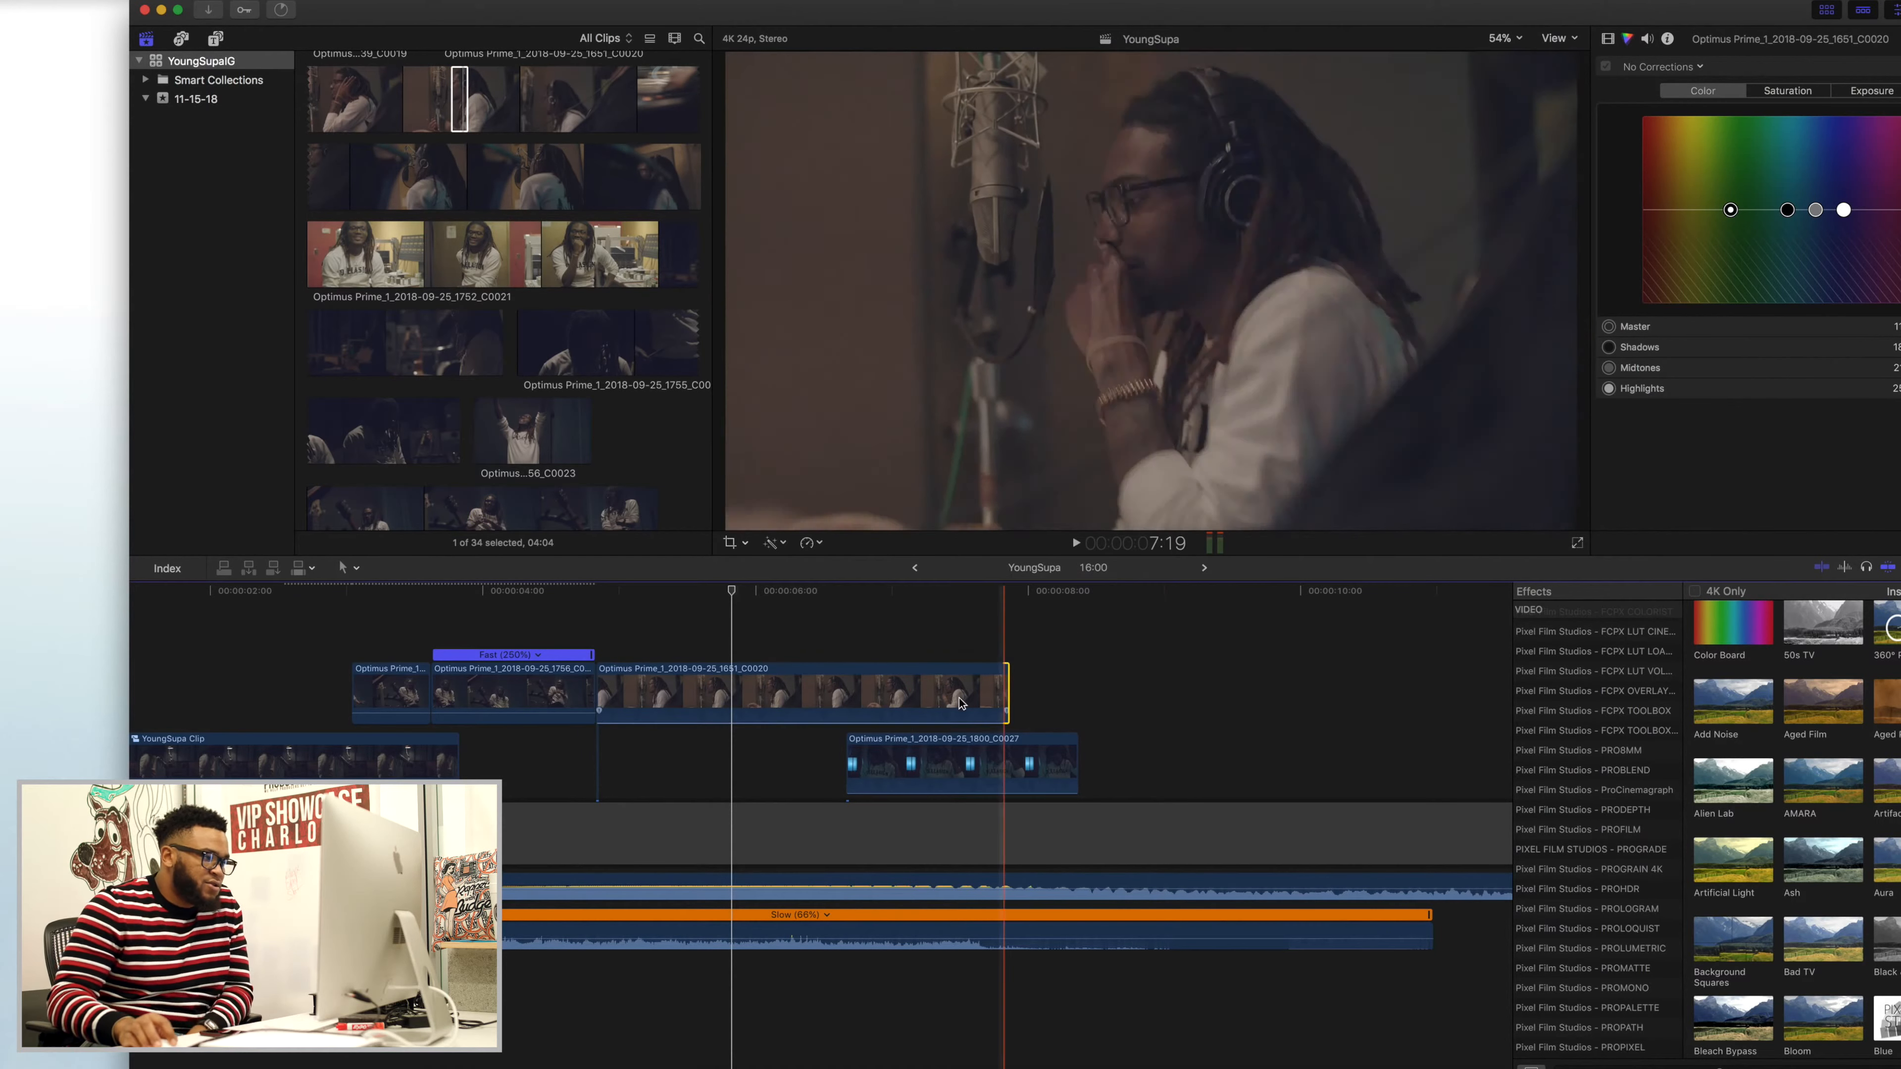
- Apply a Ken Burns crop to the C0020 clip, shifting the end frame slightly up and to the left
left_click(618, 713)
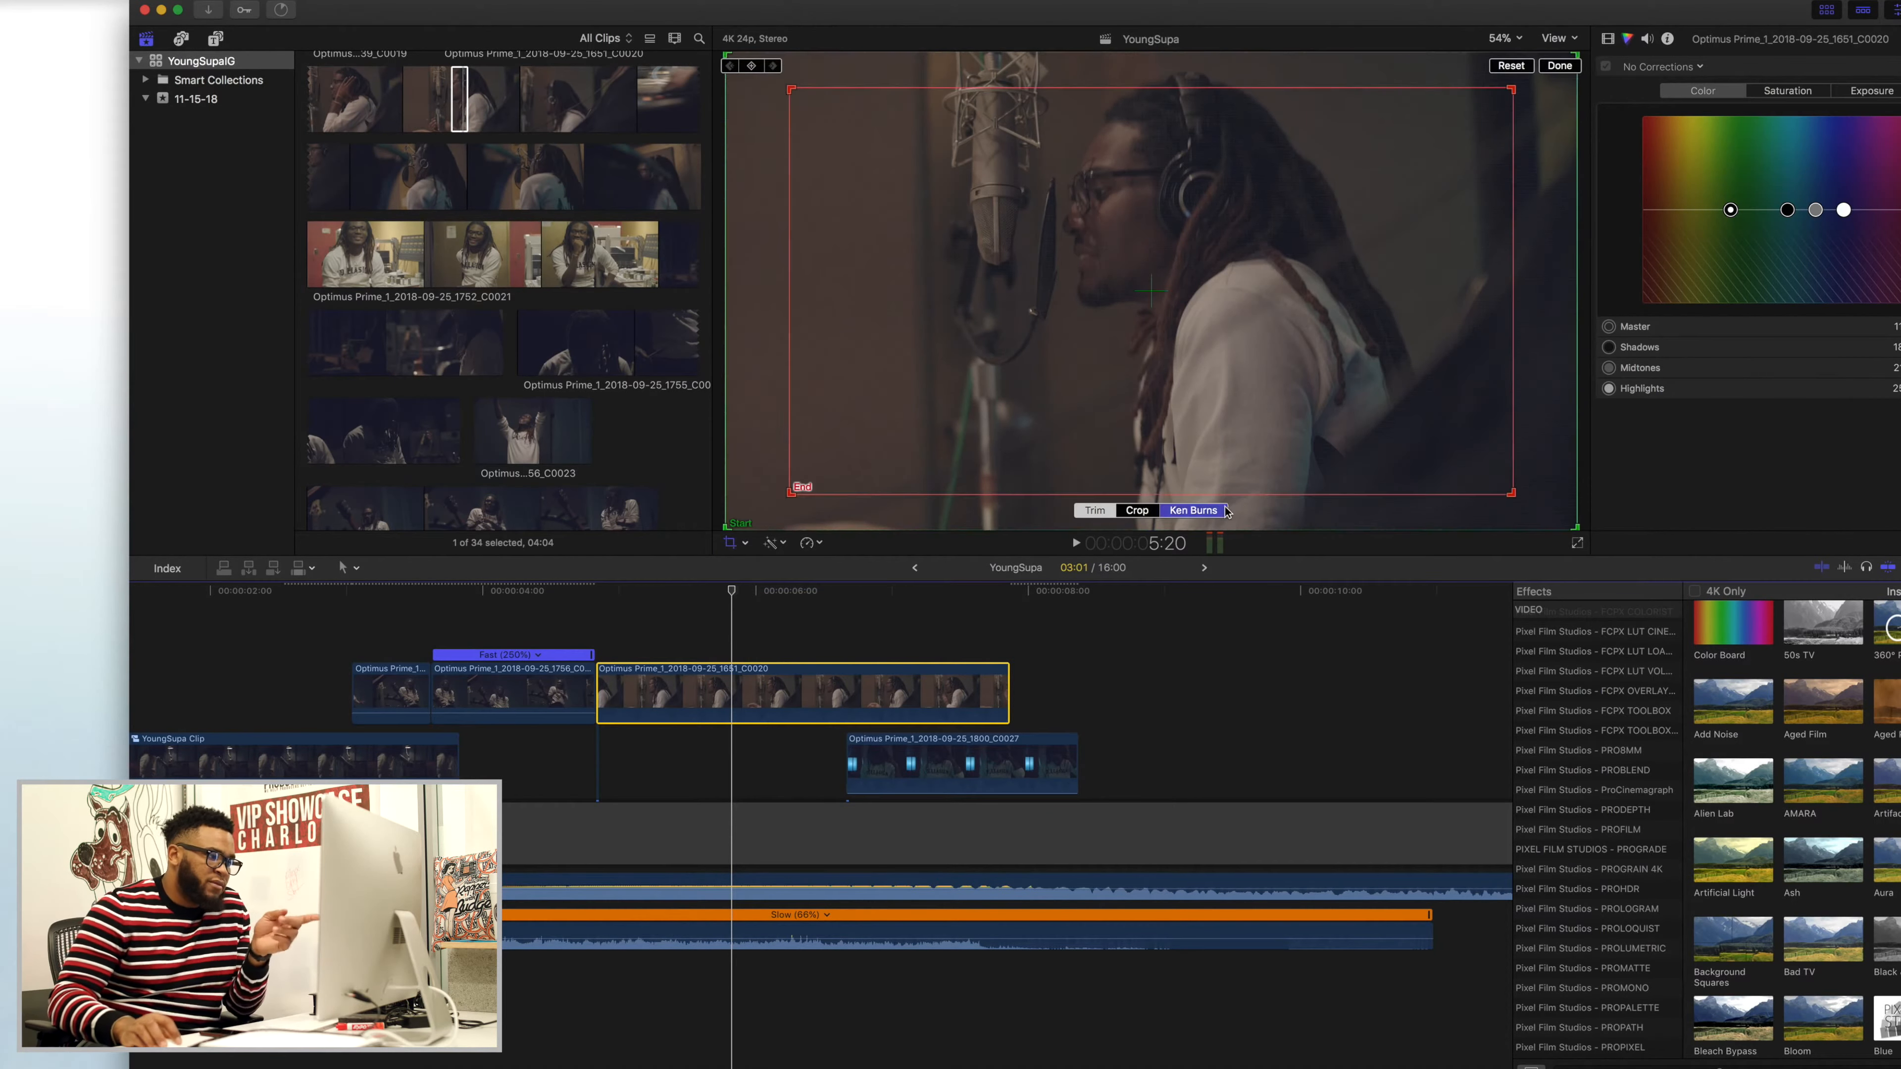
left_click_drag(1184, 426, 1177, 416)
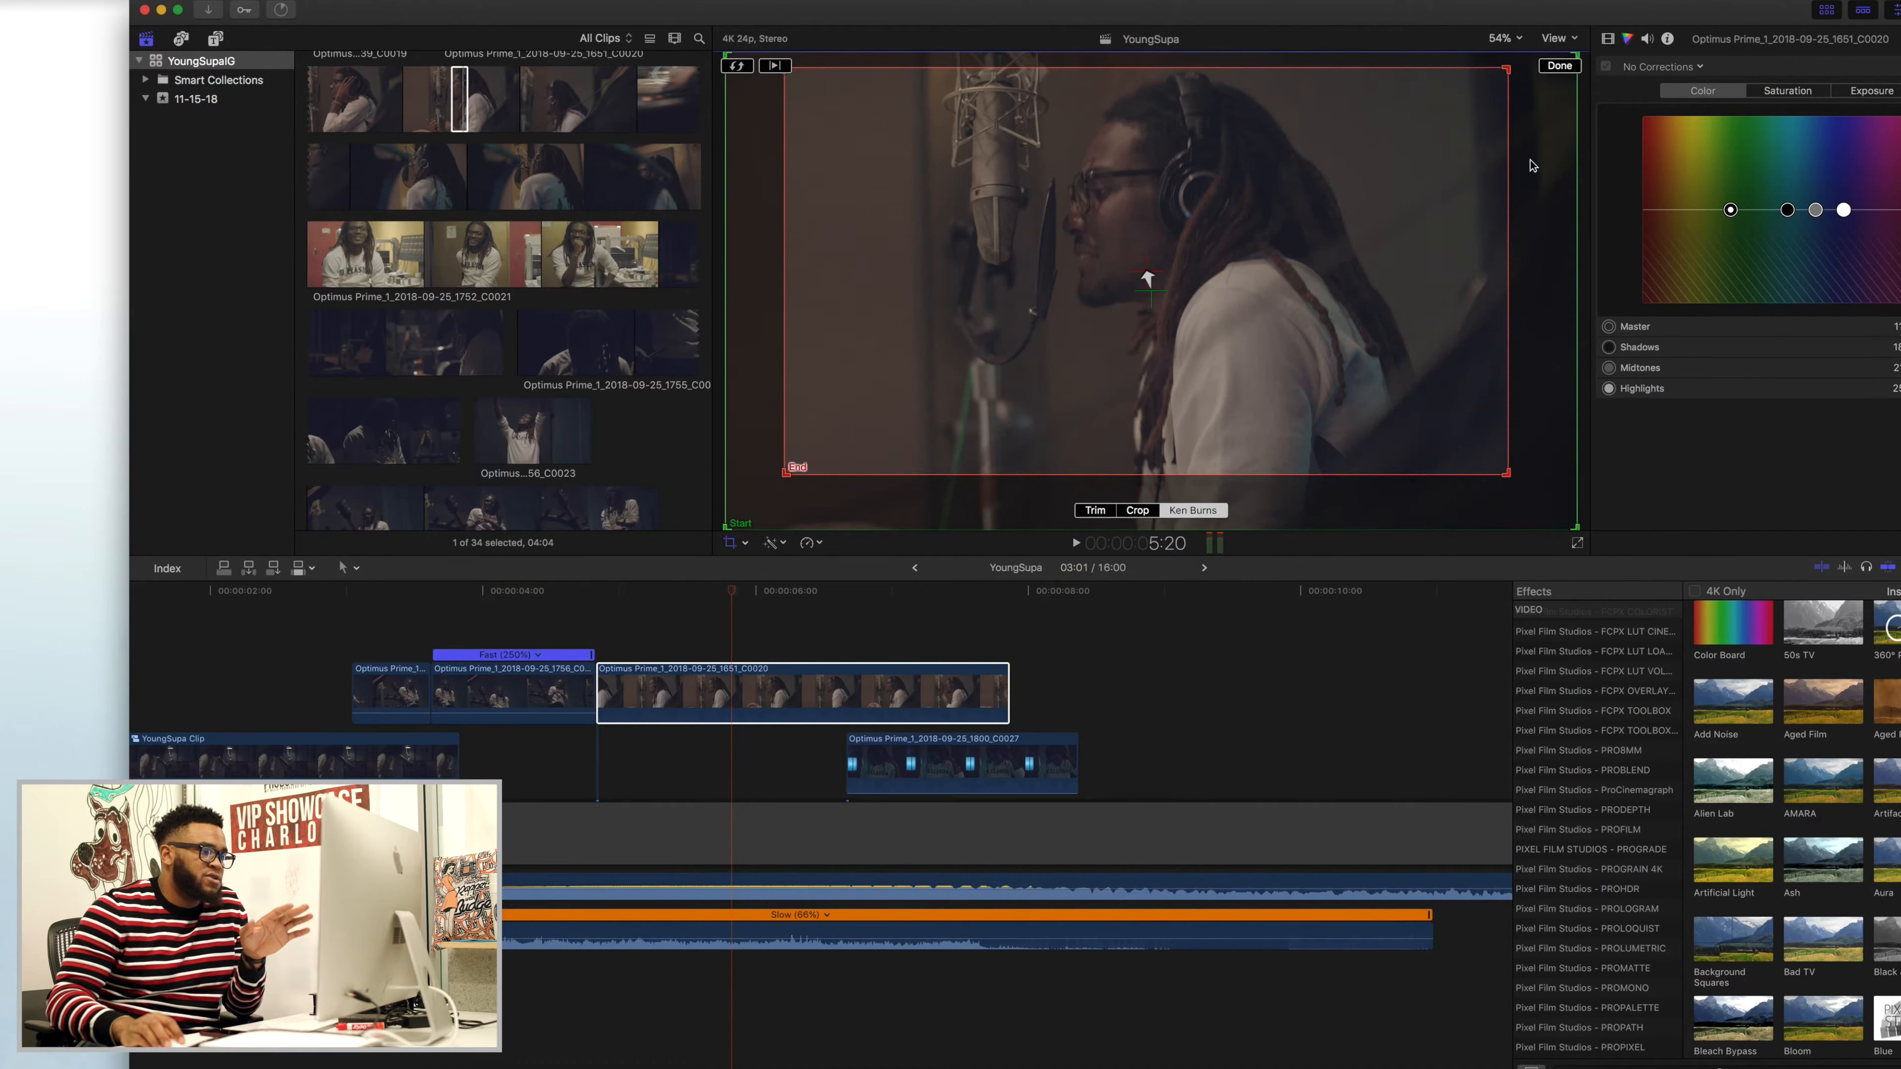
left_click(1561, 67)
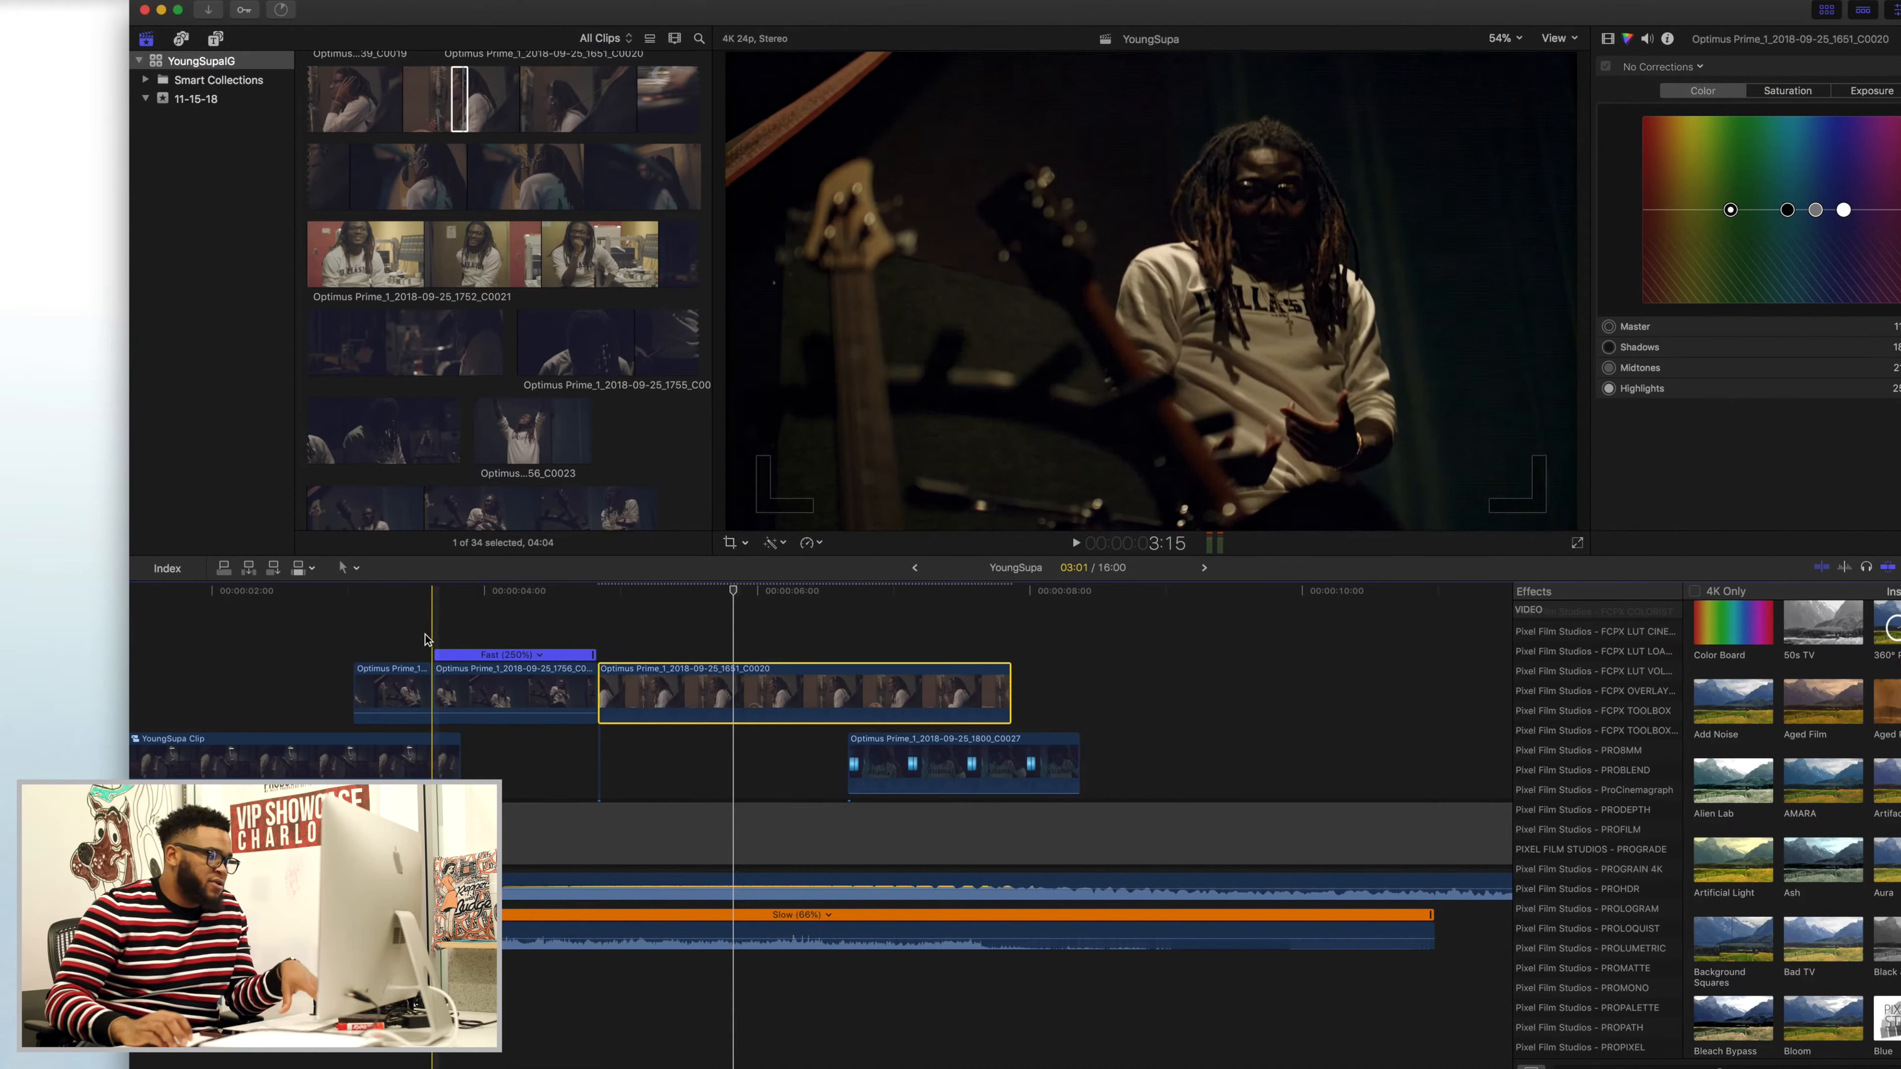
- Play the sequence from about 3:15 with the volume raised to review the speed change and the Ken Burns movement
key("space")
key("XF86AudioRaiseVolume")
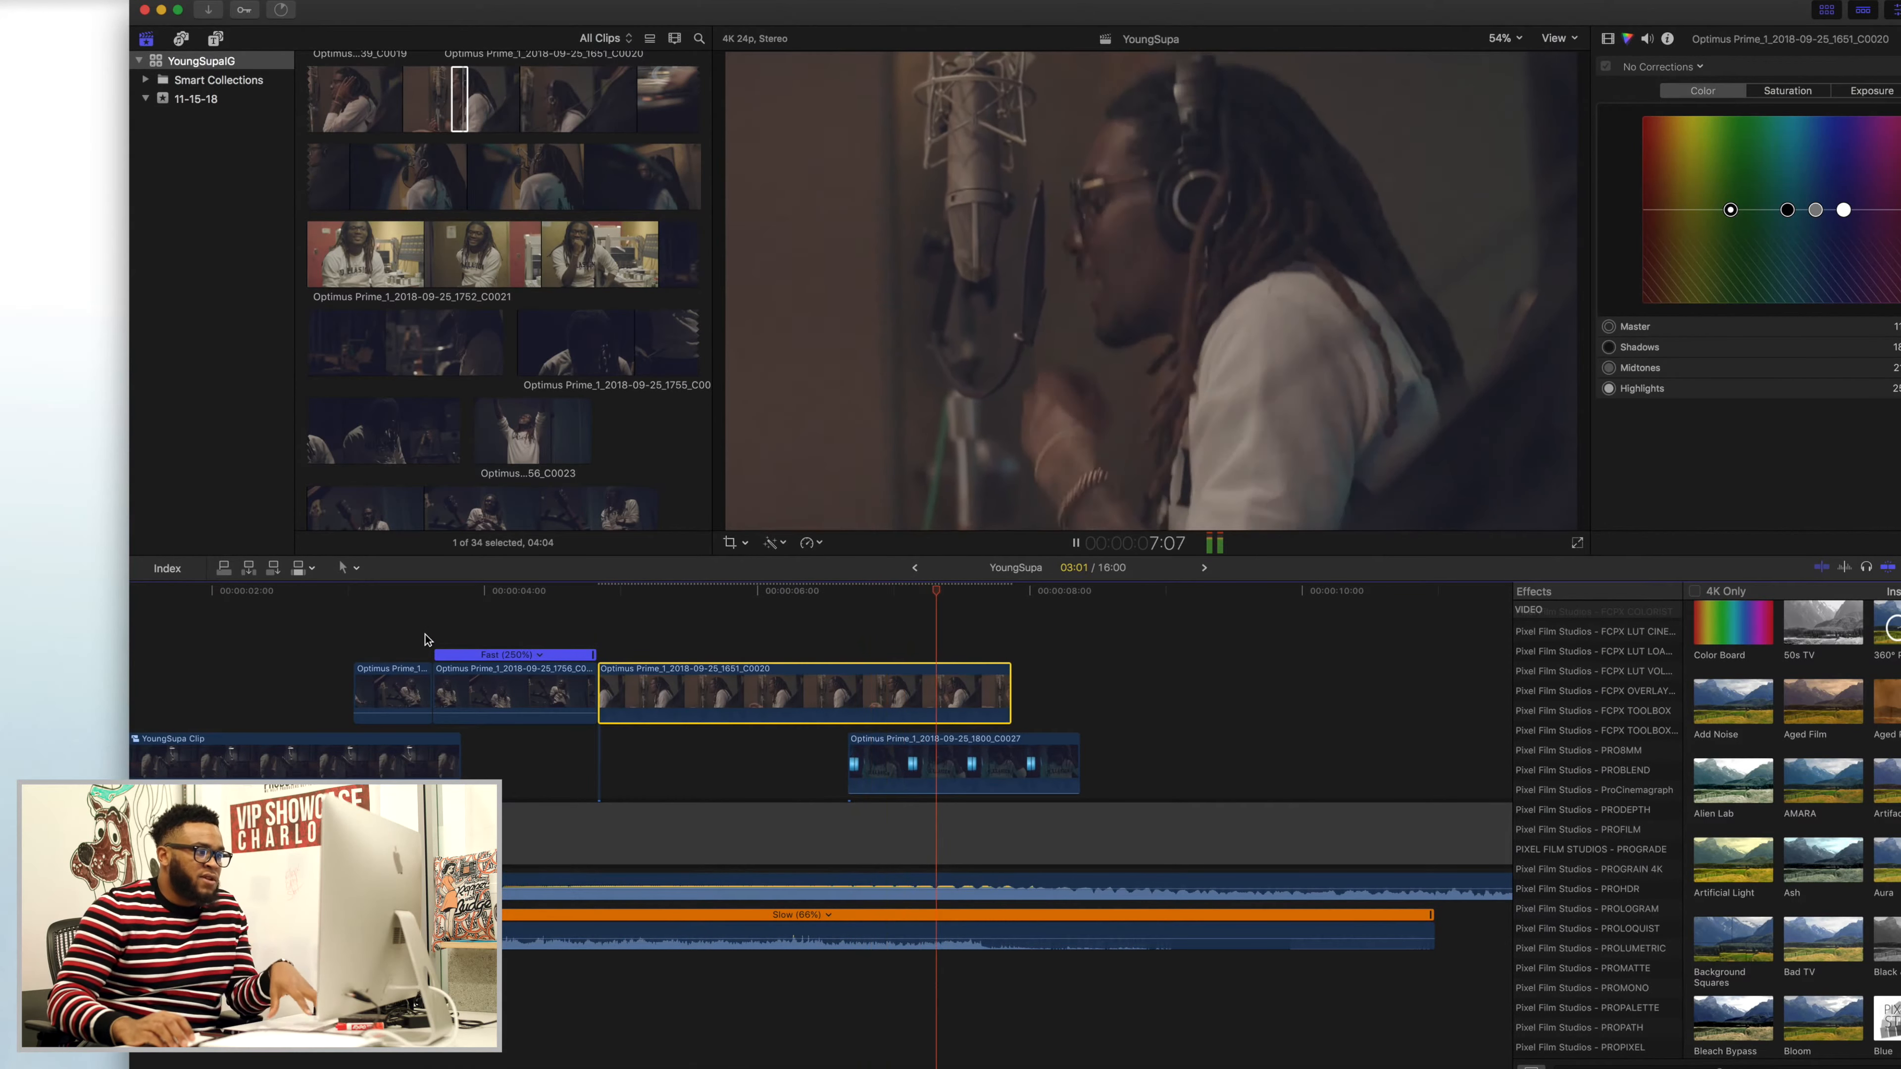
key("space")
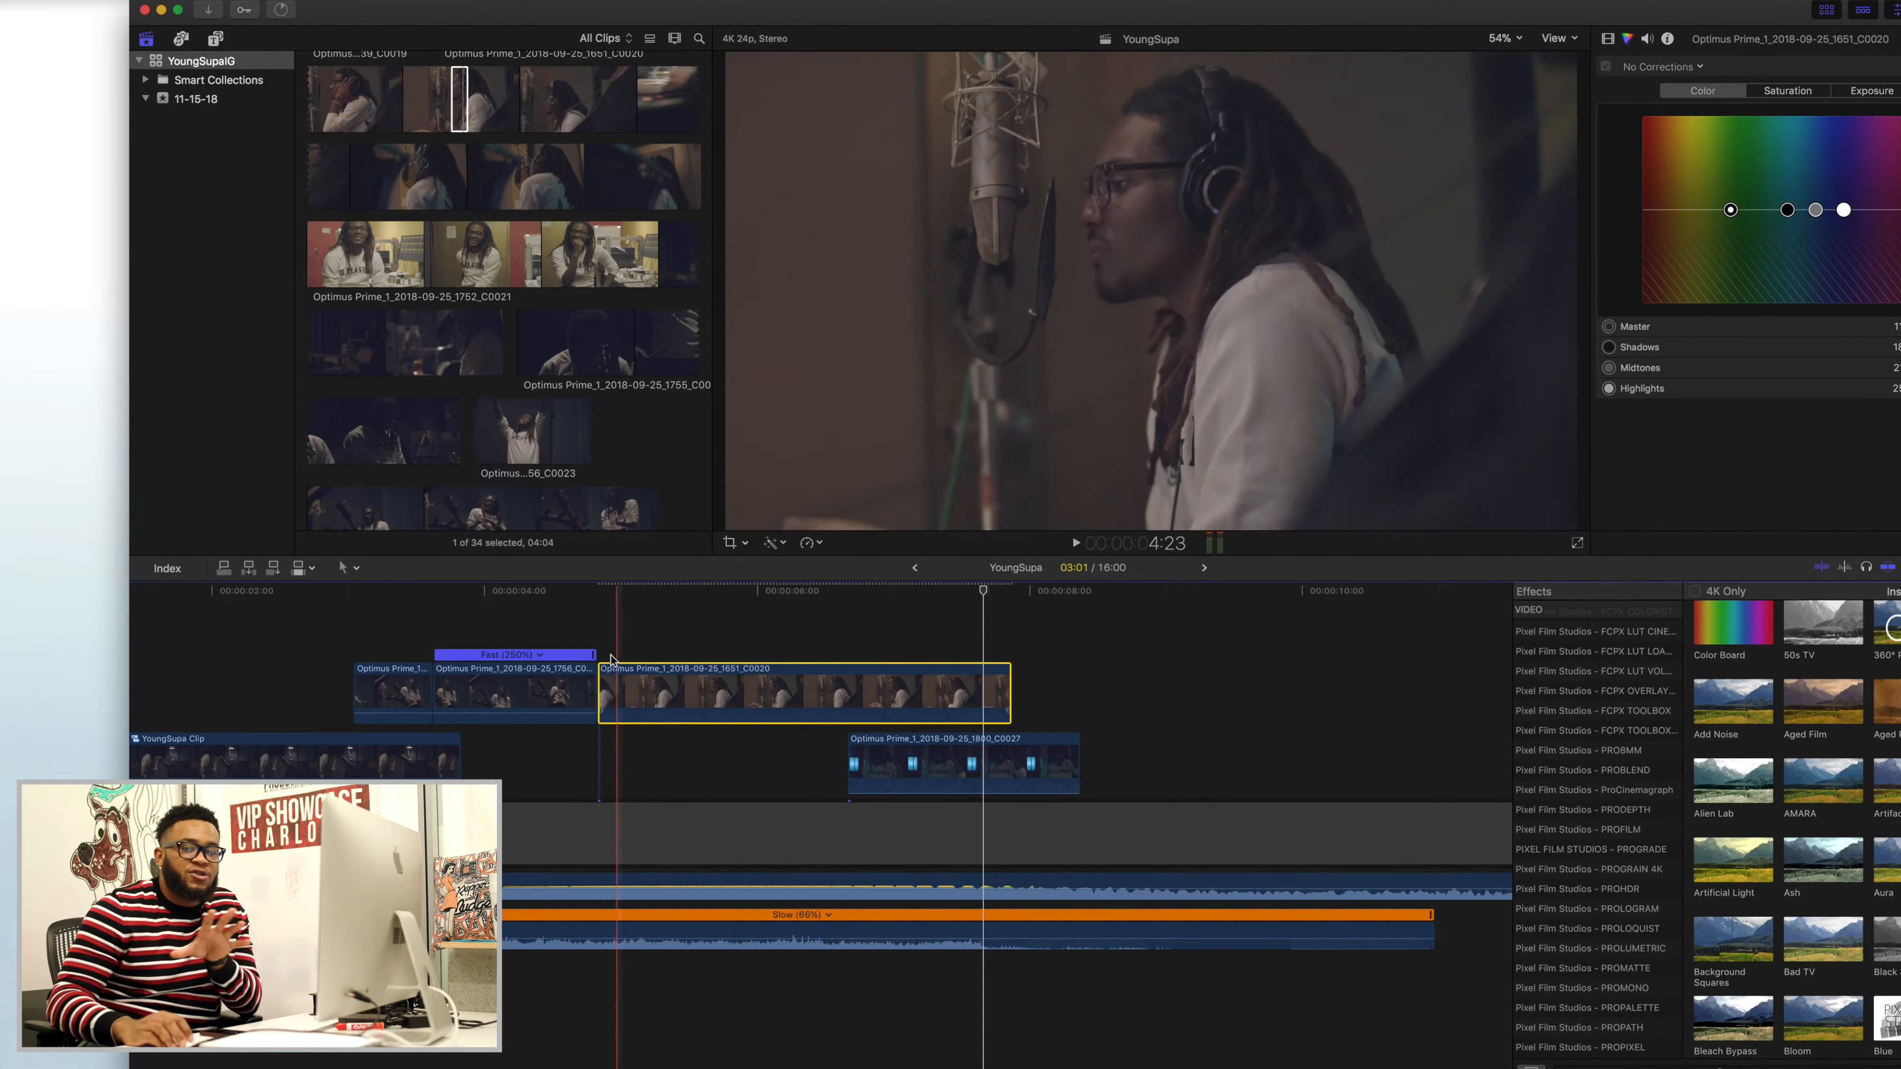
key("space")
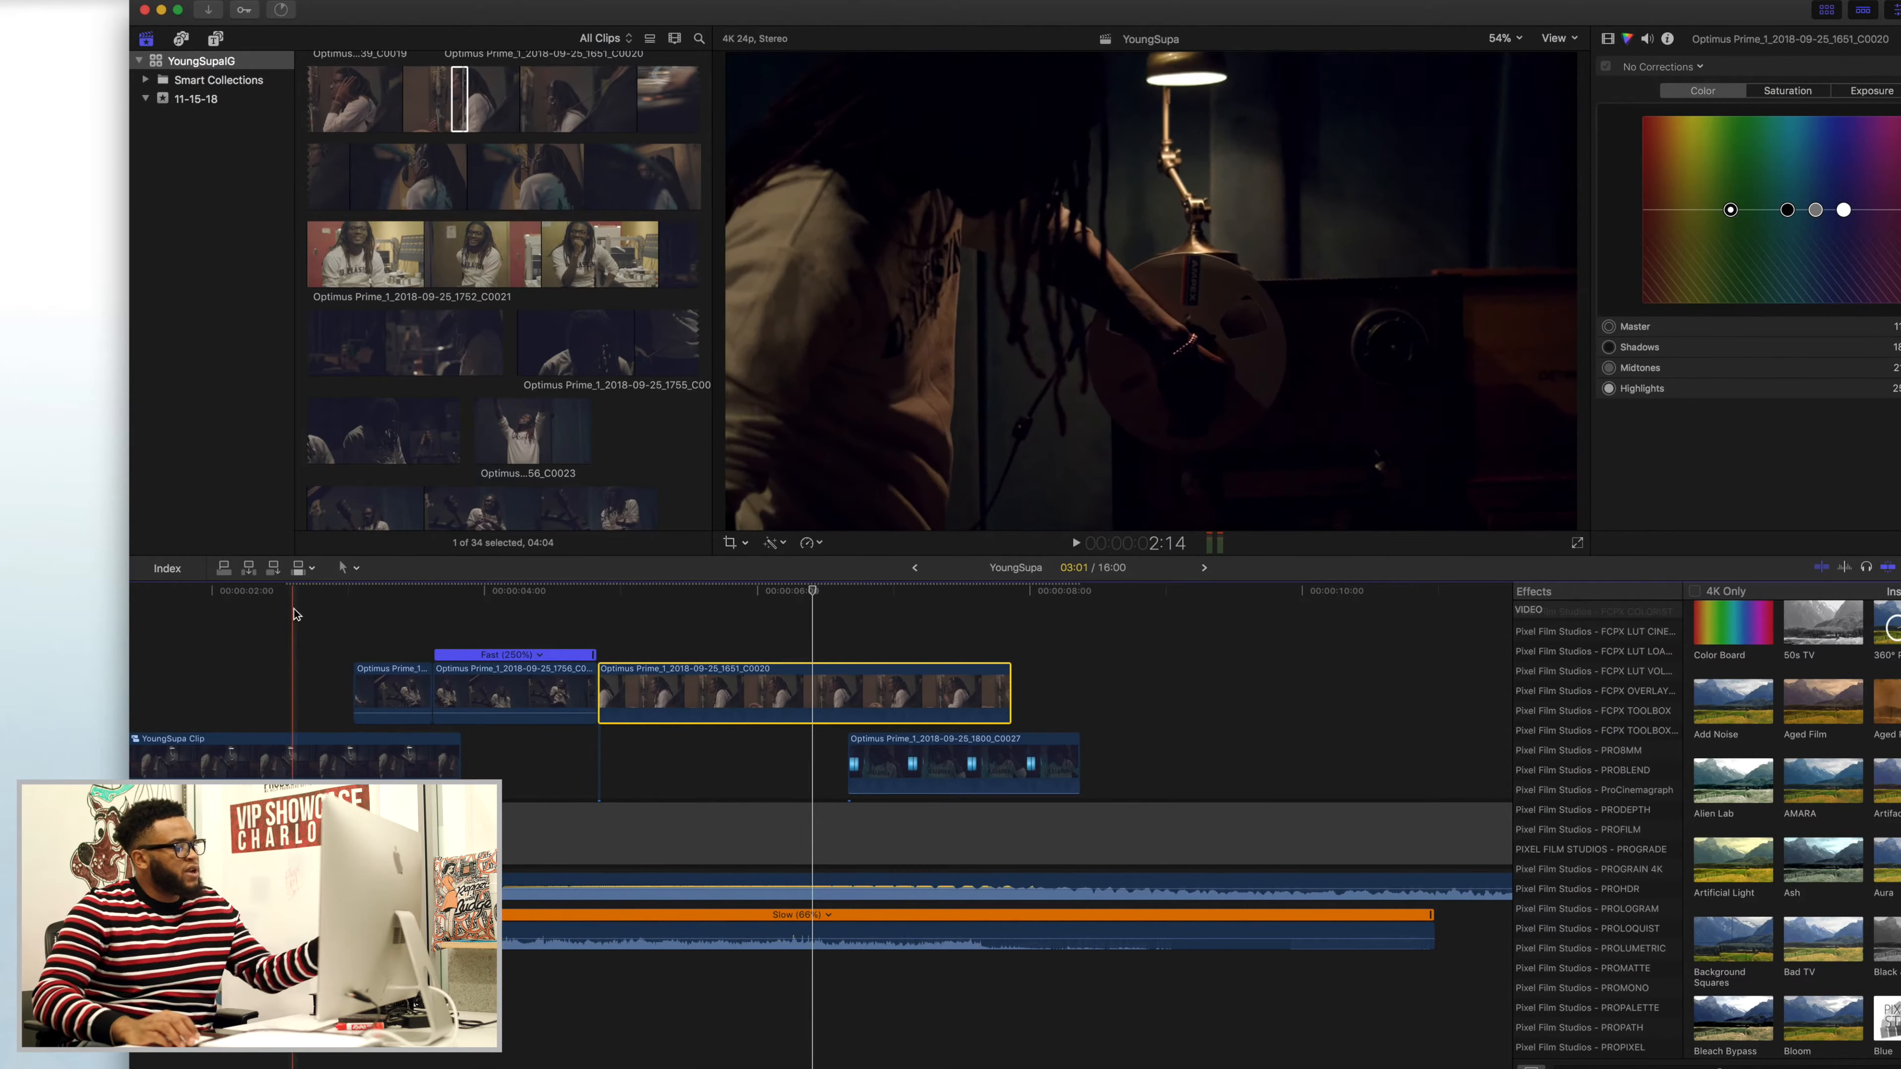
- Clear the selection and play the sequence from about 2:00 to review the cut into the fast clip
key("super+shift+a")
key("space")
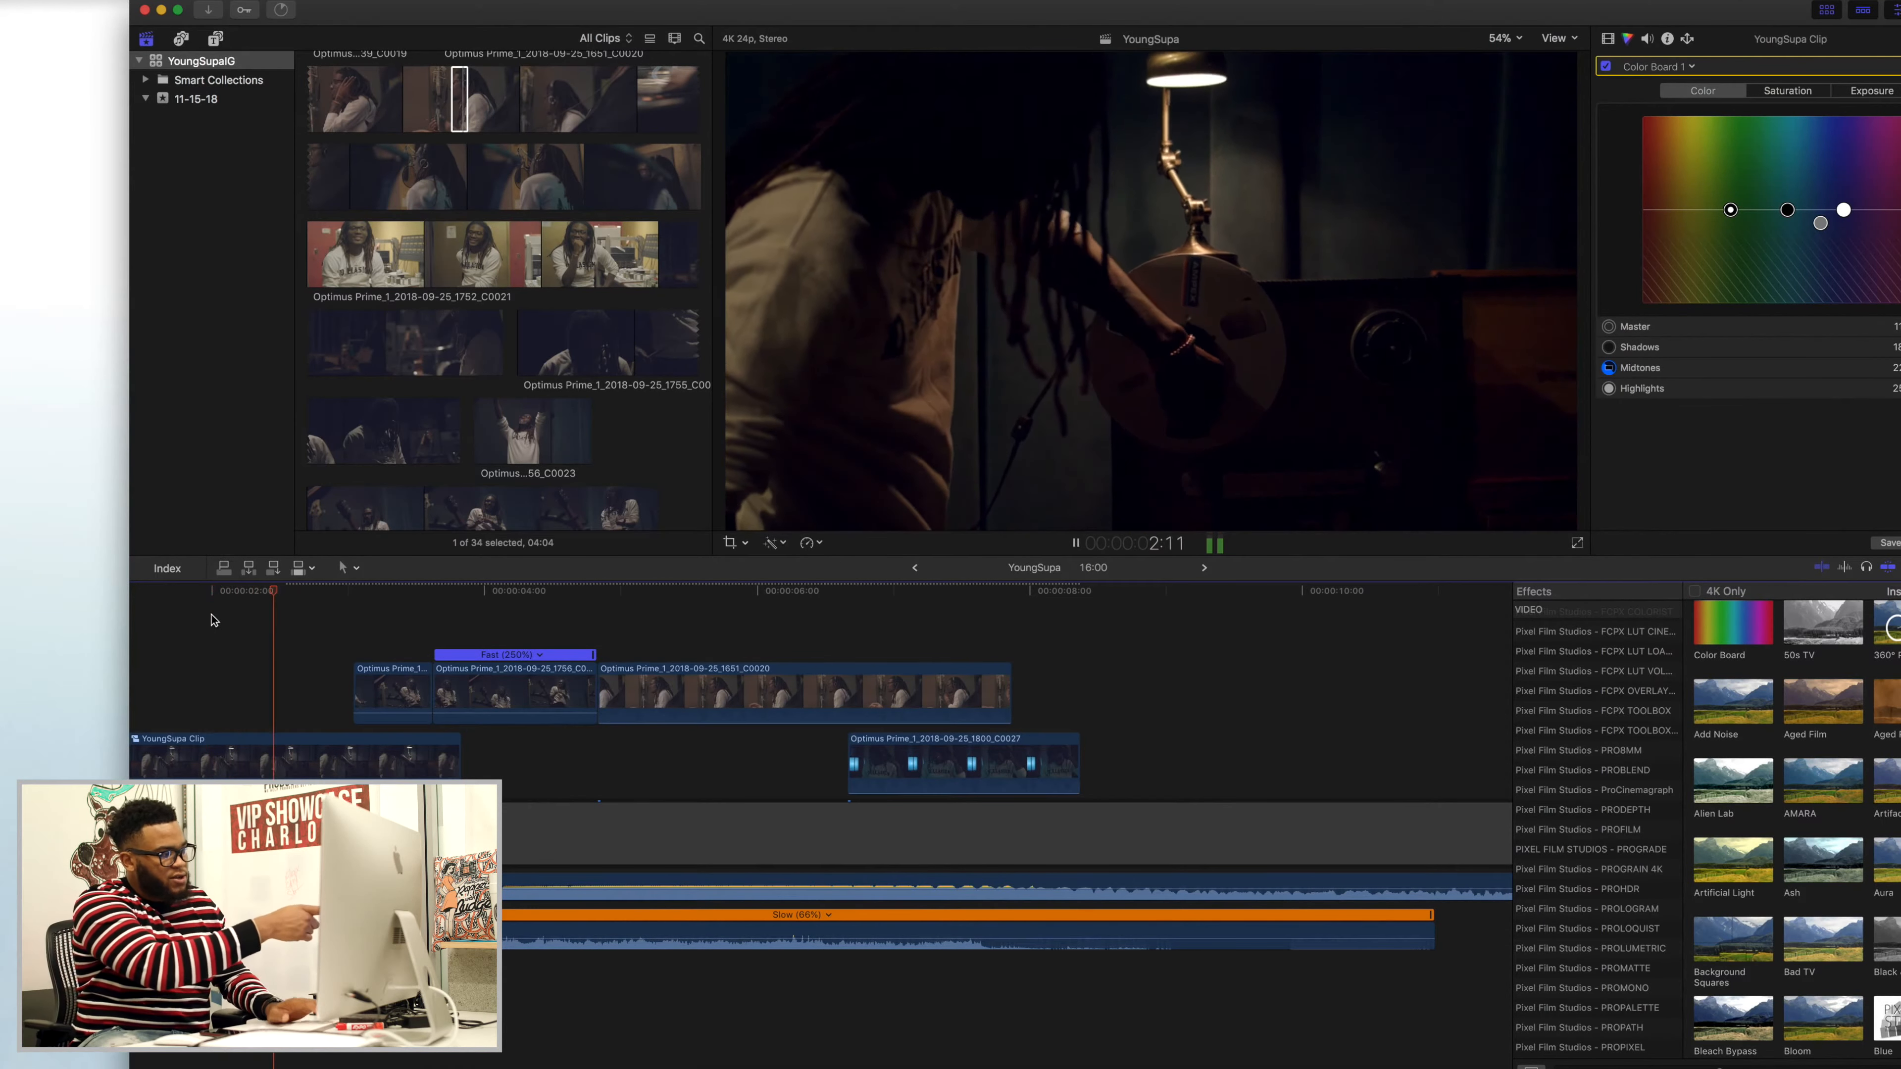
key("space")
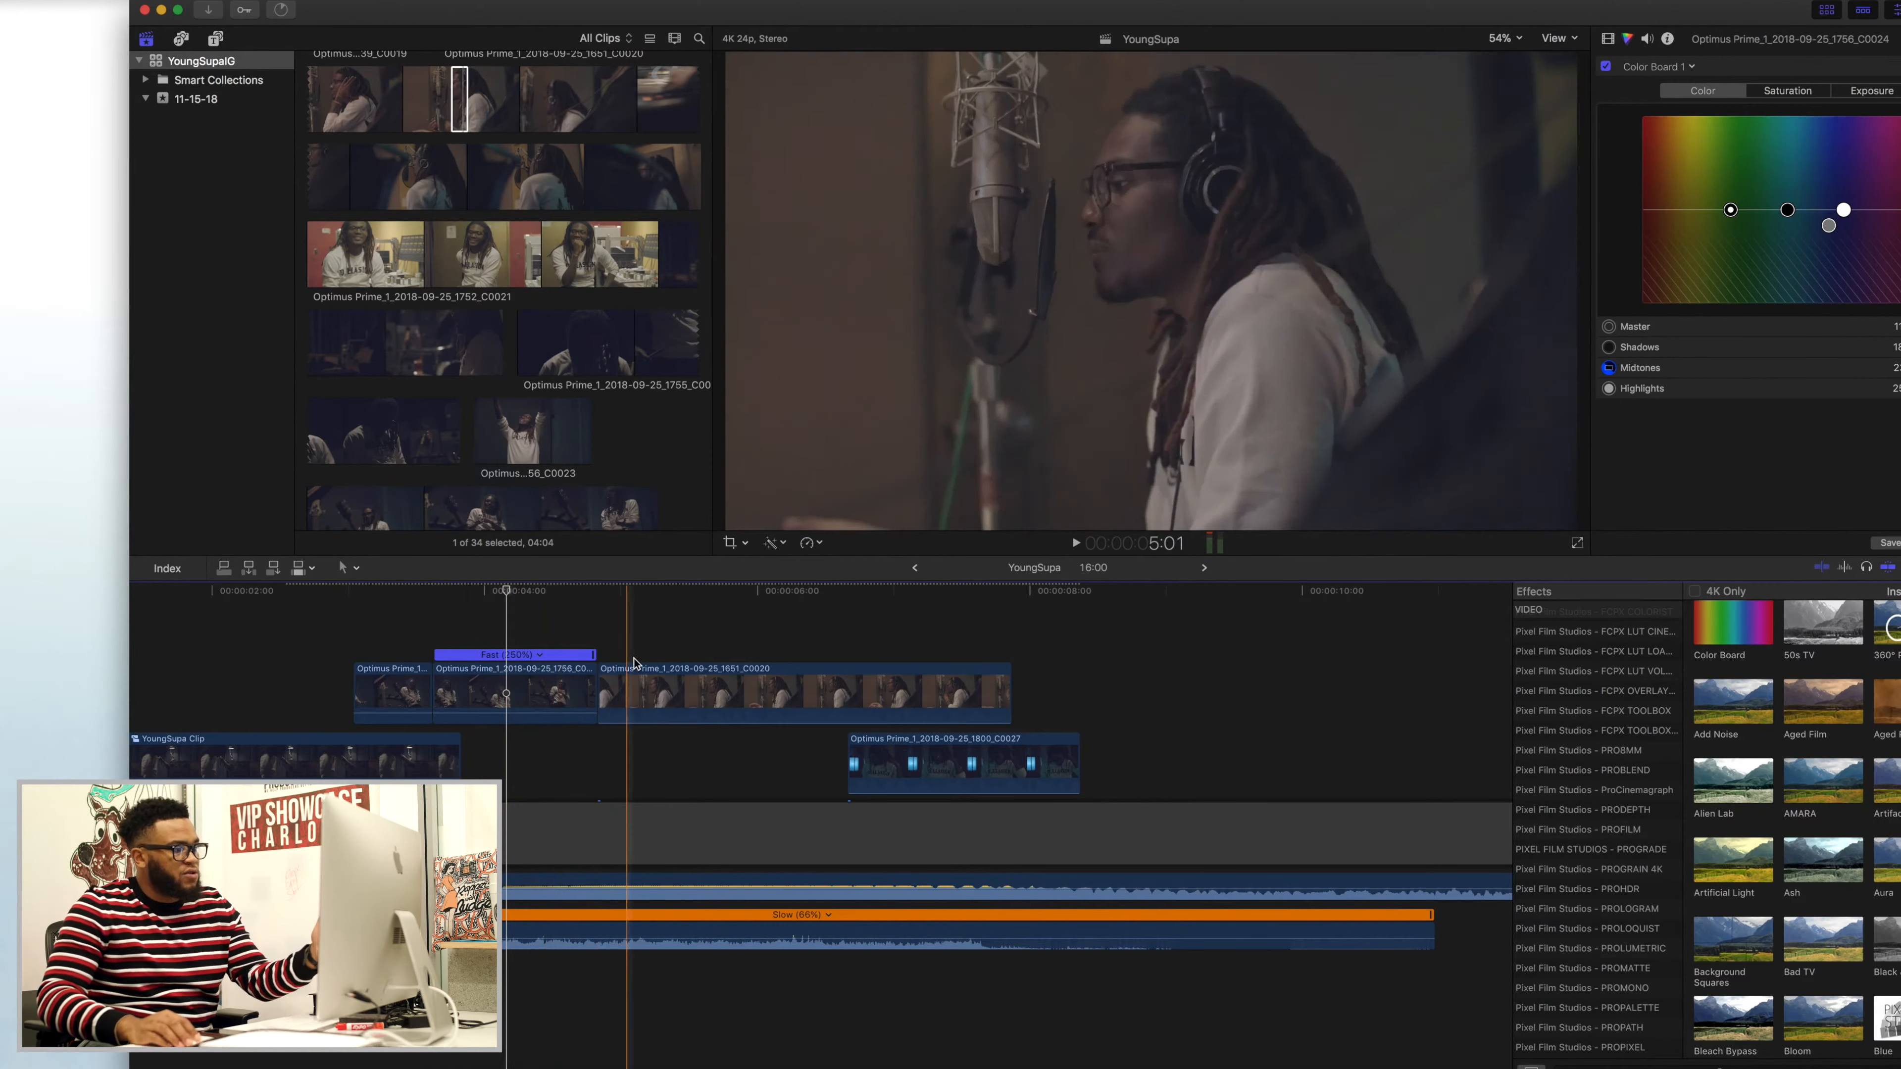
- Move the 1651_C0020 microphone clip earlier to start at about 4:06, beneath the fast clip, and play from about 3:00 to check the timing
mouse_move(656, 678)
left_mouse_down()
mouse_move(629, 736)
mouse_move(620, 677)
left_mouse_up()
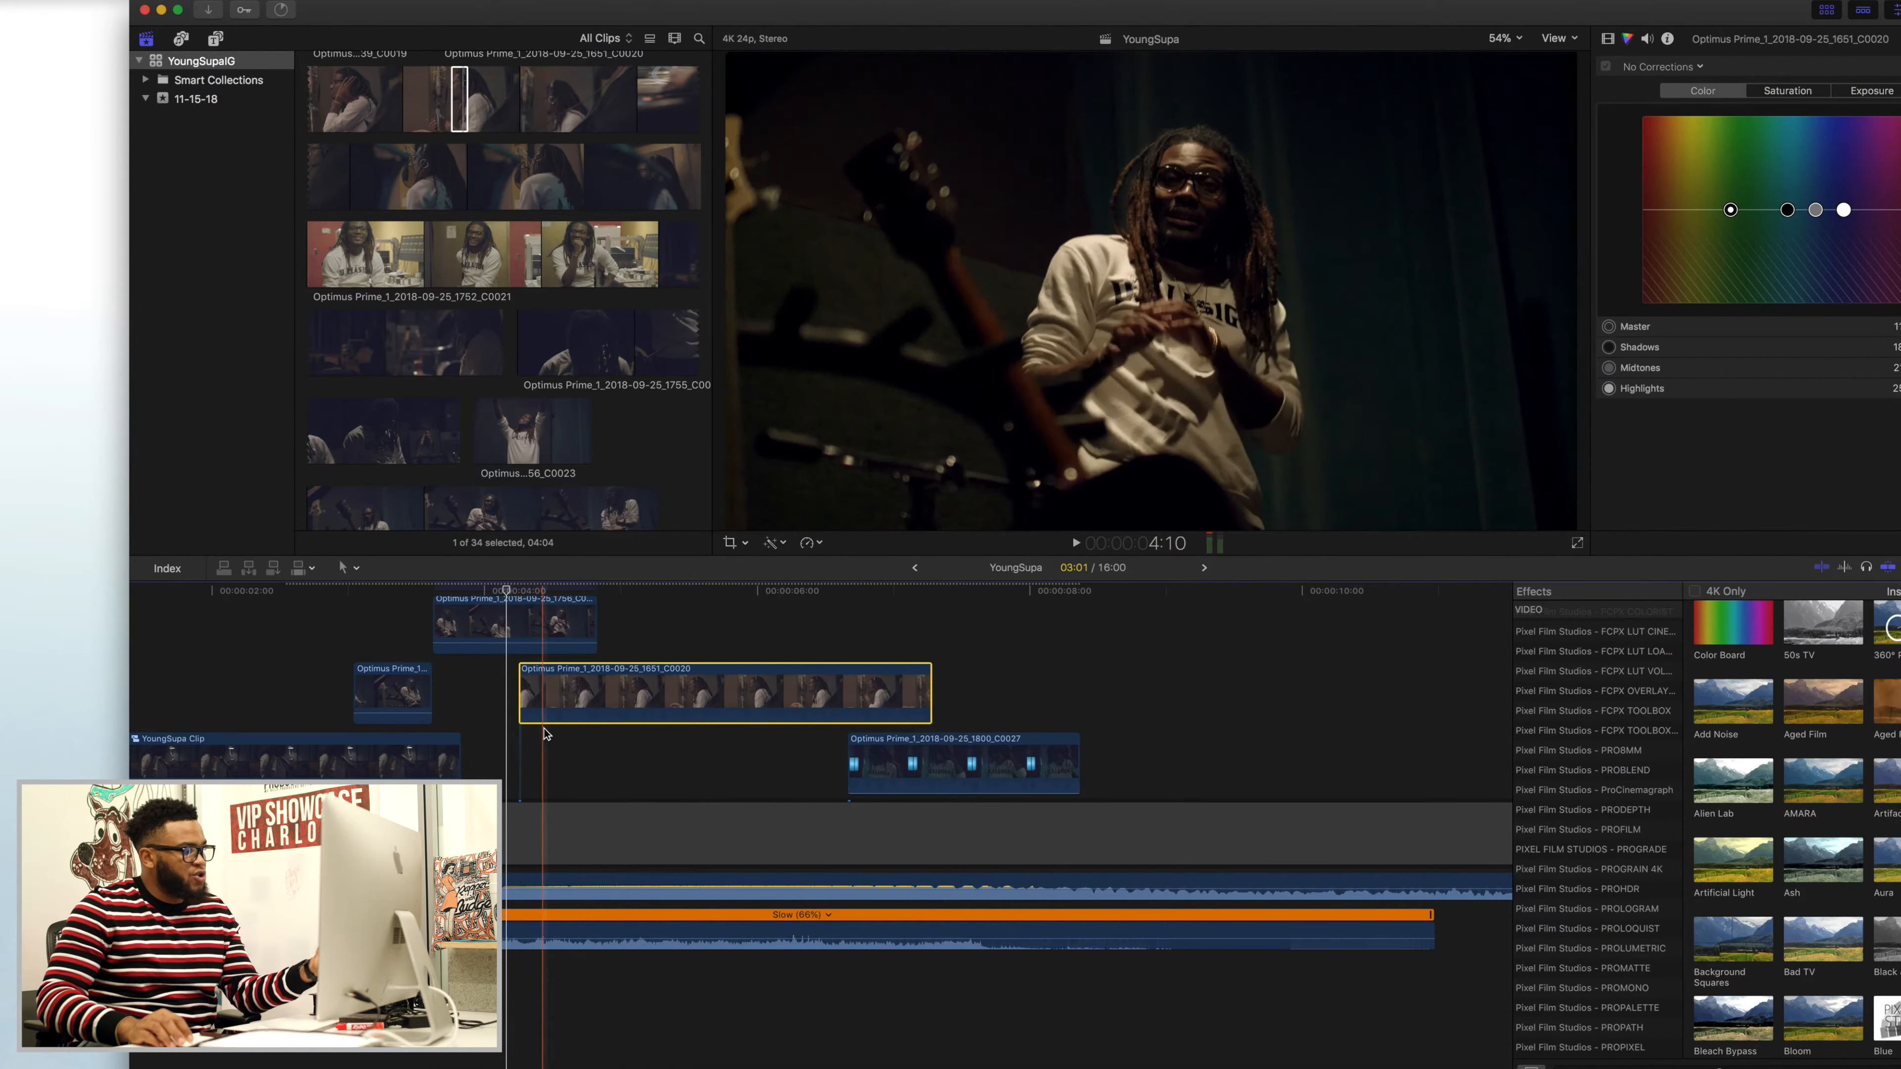
key("space")
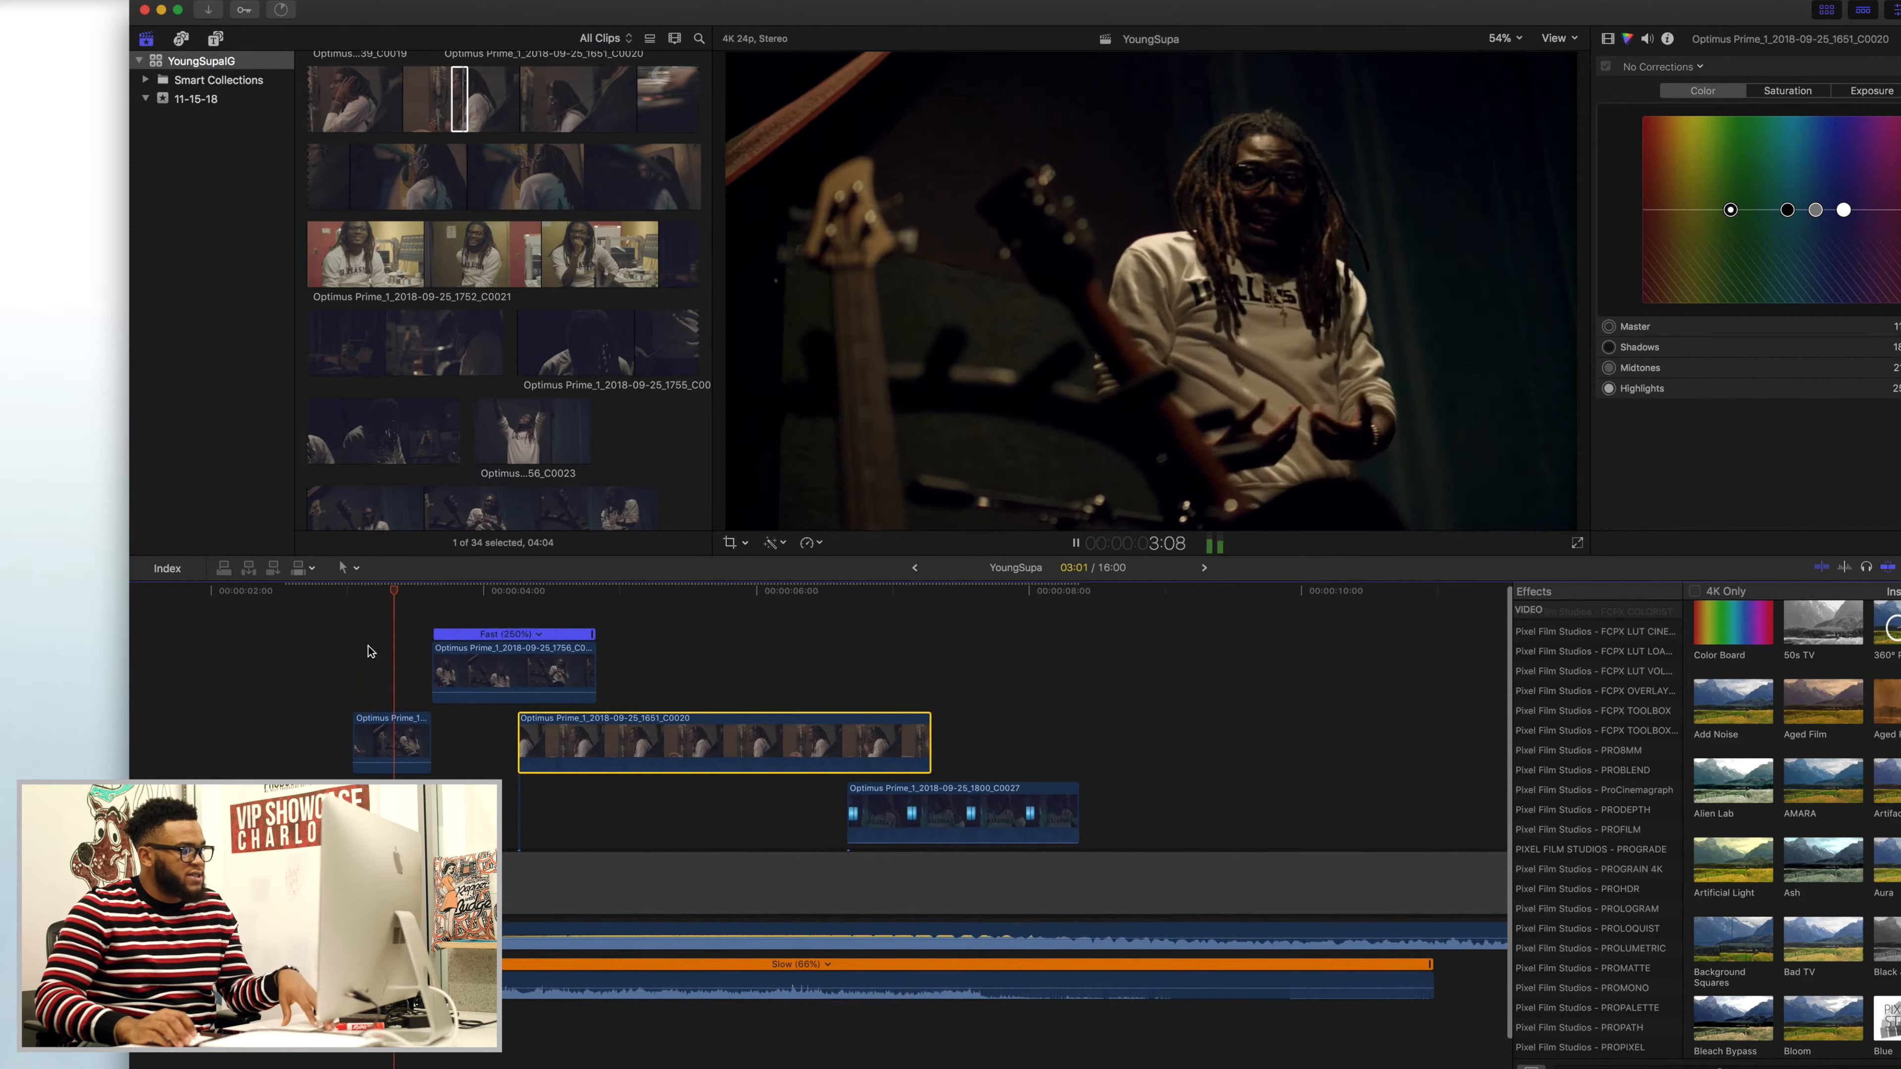
key("space")
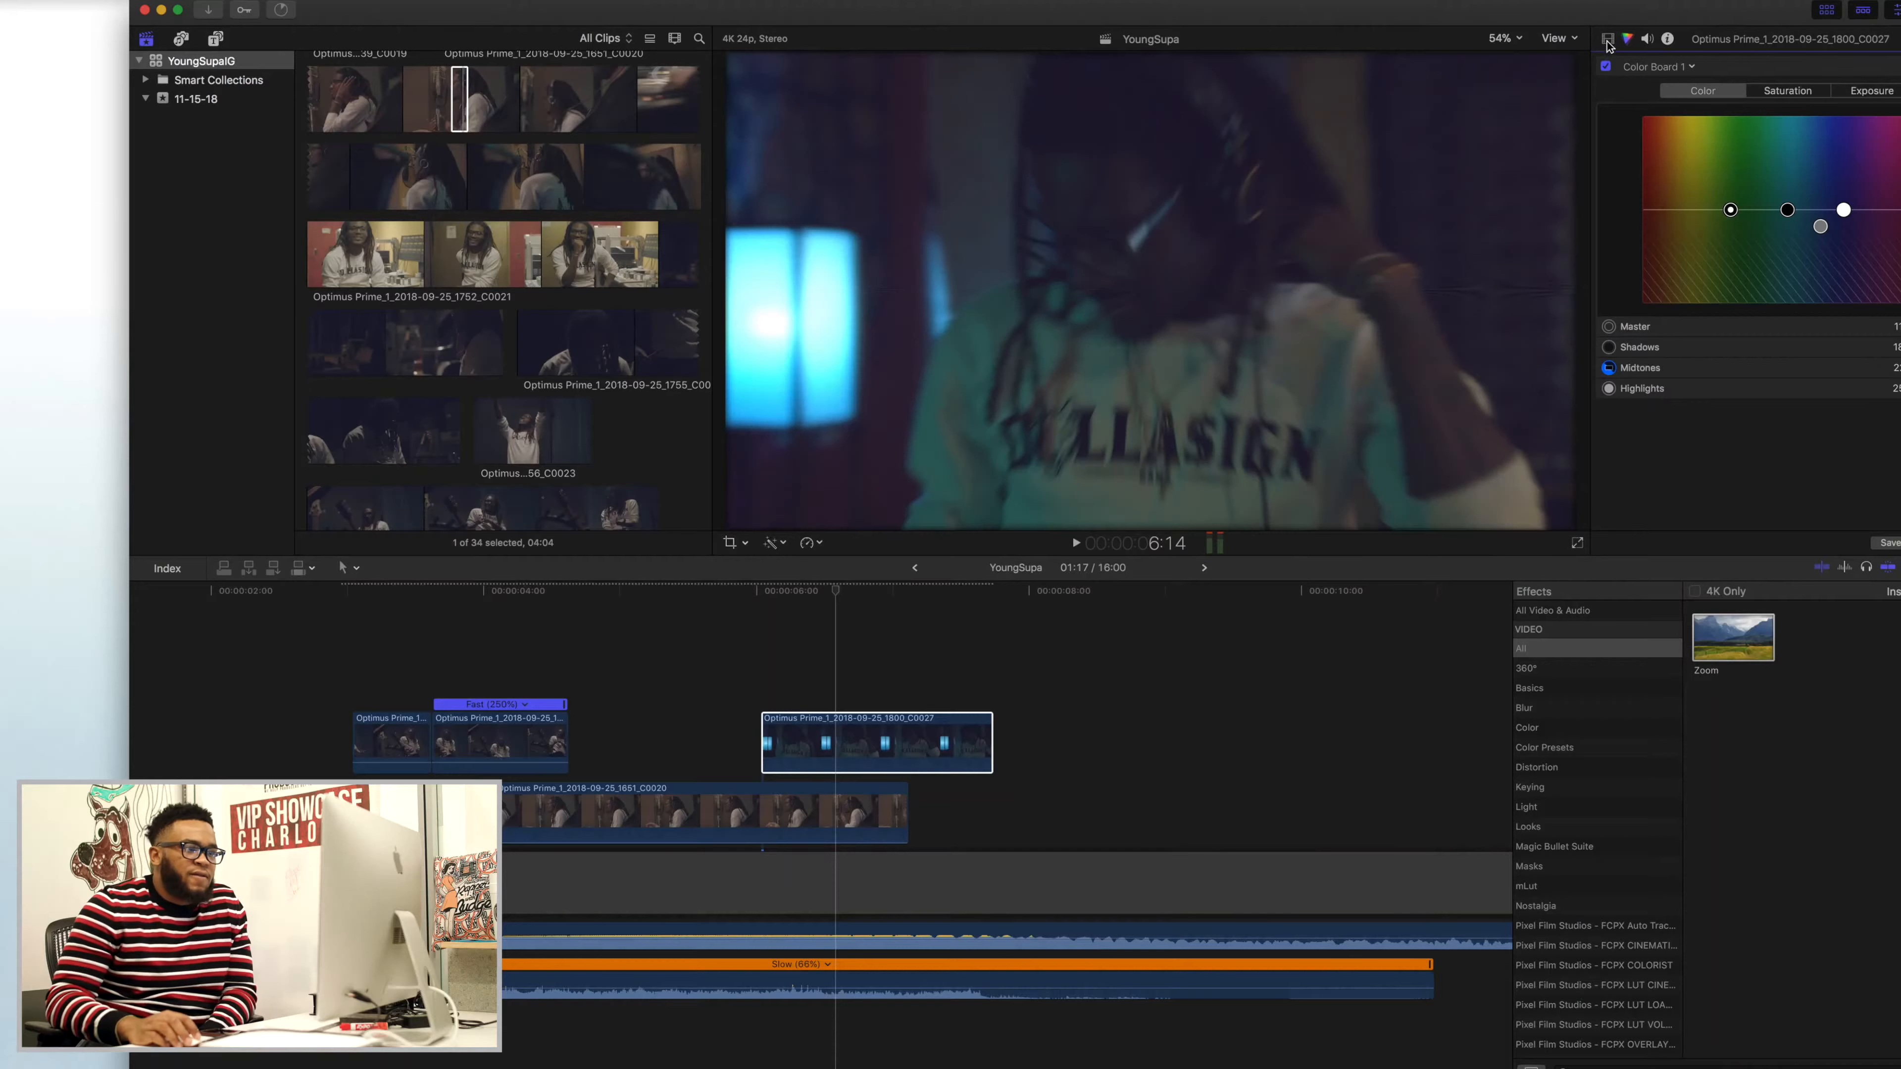
- Set the Zoom effect on the 1800_C0027 clip to the Variable look with an amount of about 5, and preview it
scroll(1798, 314, "down", 2)
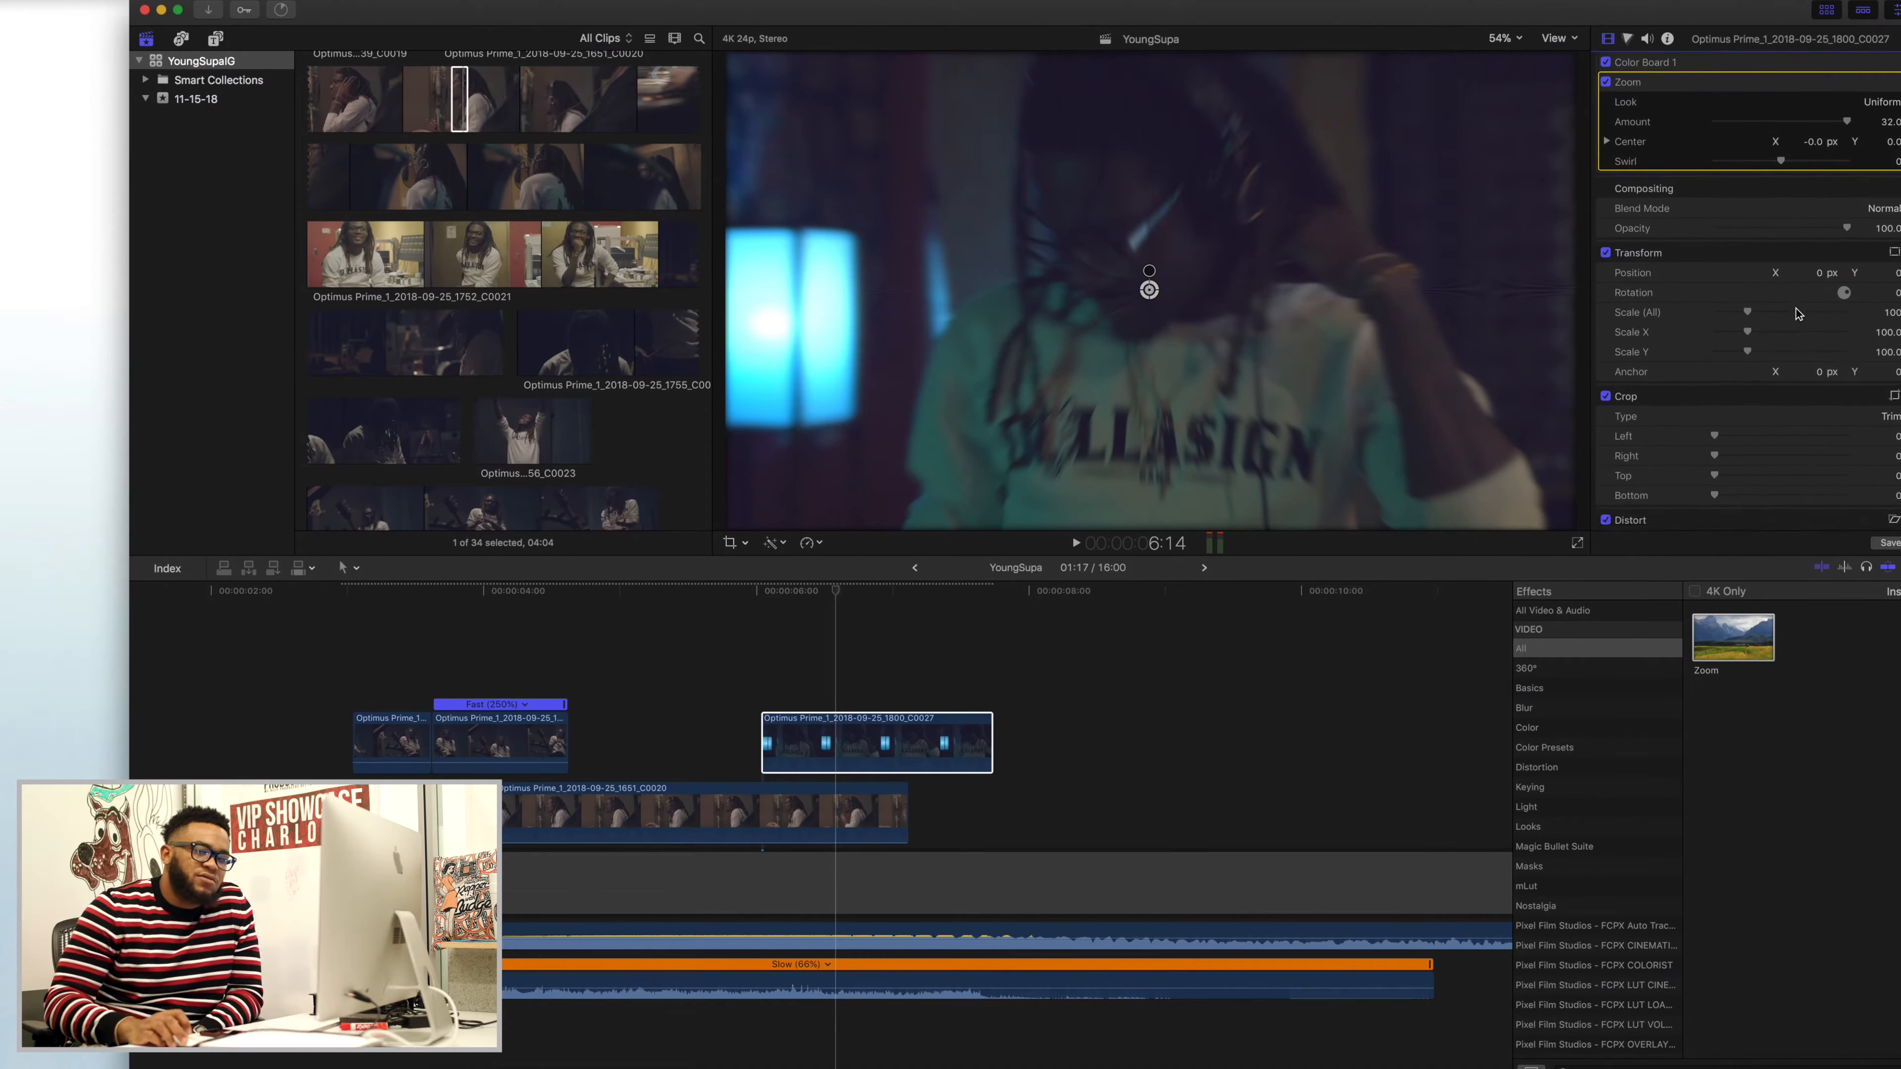
scroll(1781, 299, "up", 2)
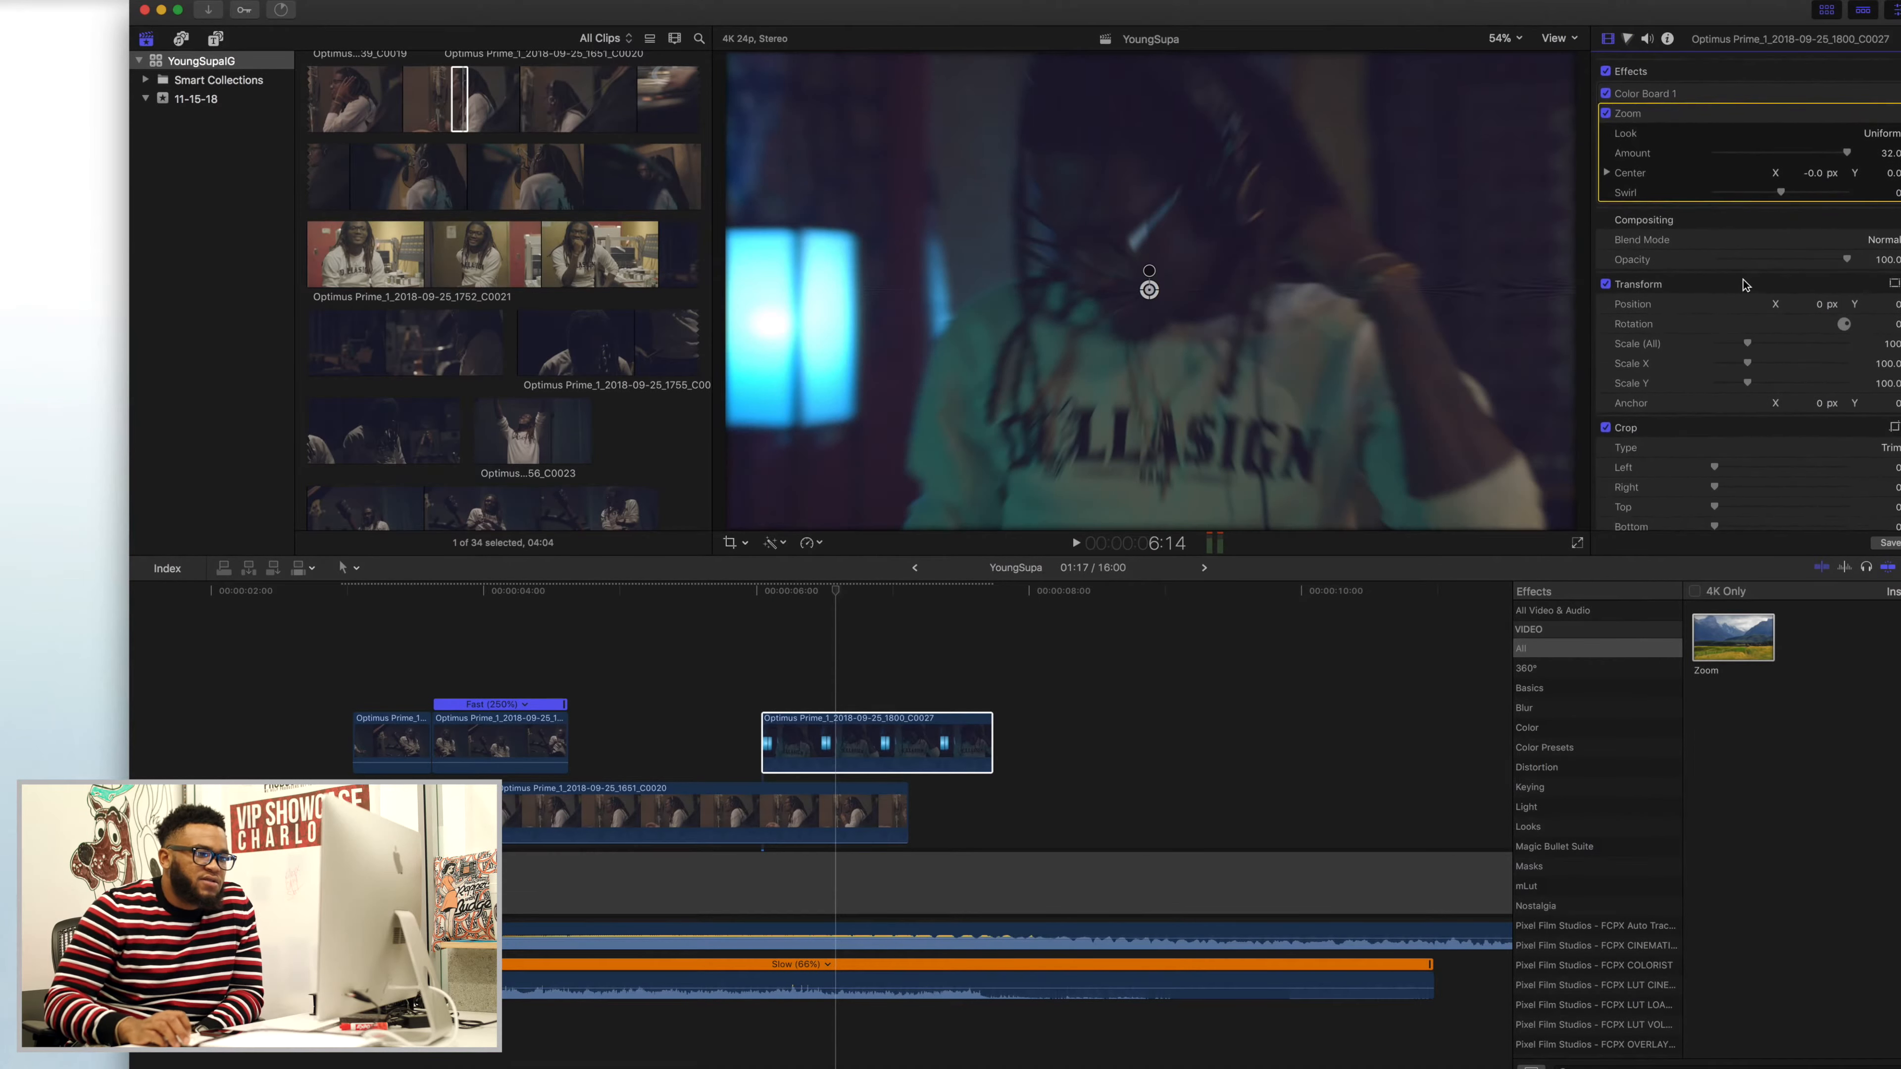
left_click(1843, 133)
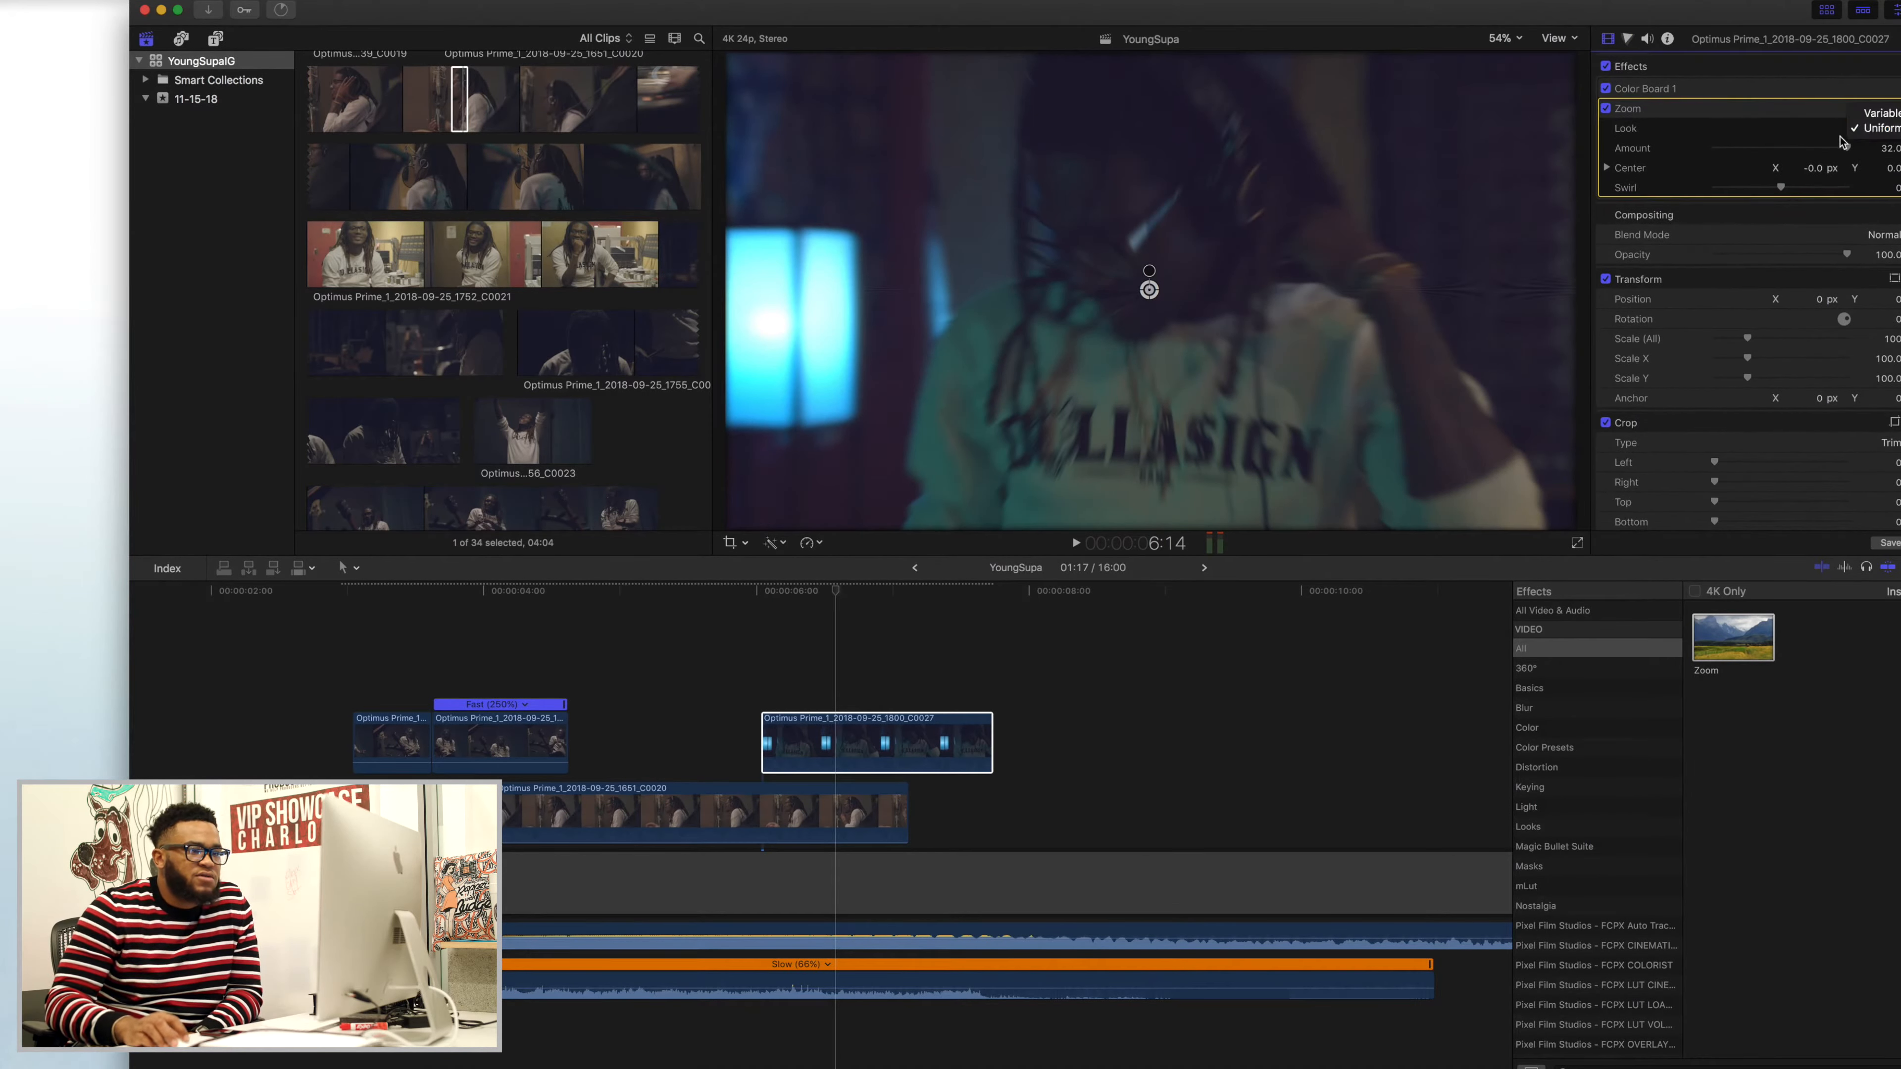
left_click(1879, 113)
left_click_drag(1843, 155, 1727, 155)
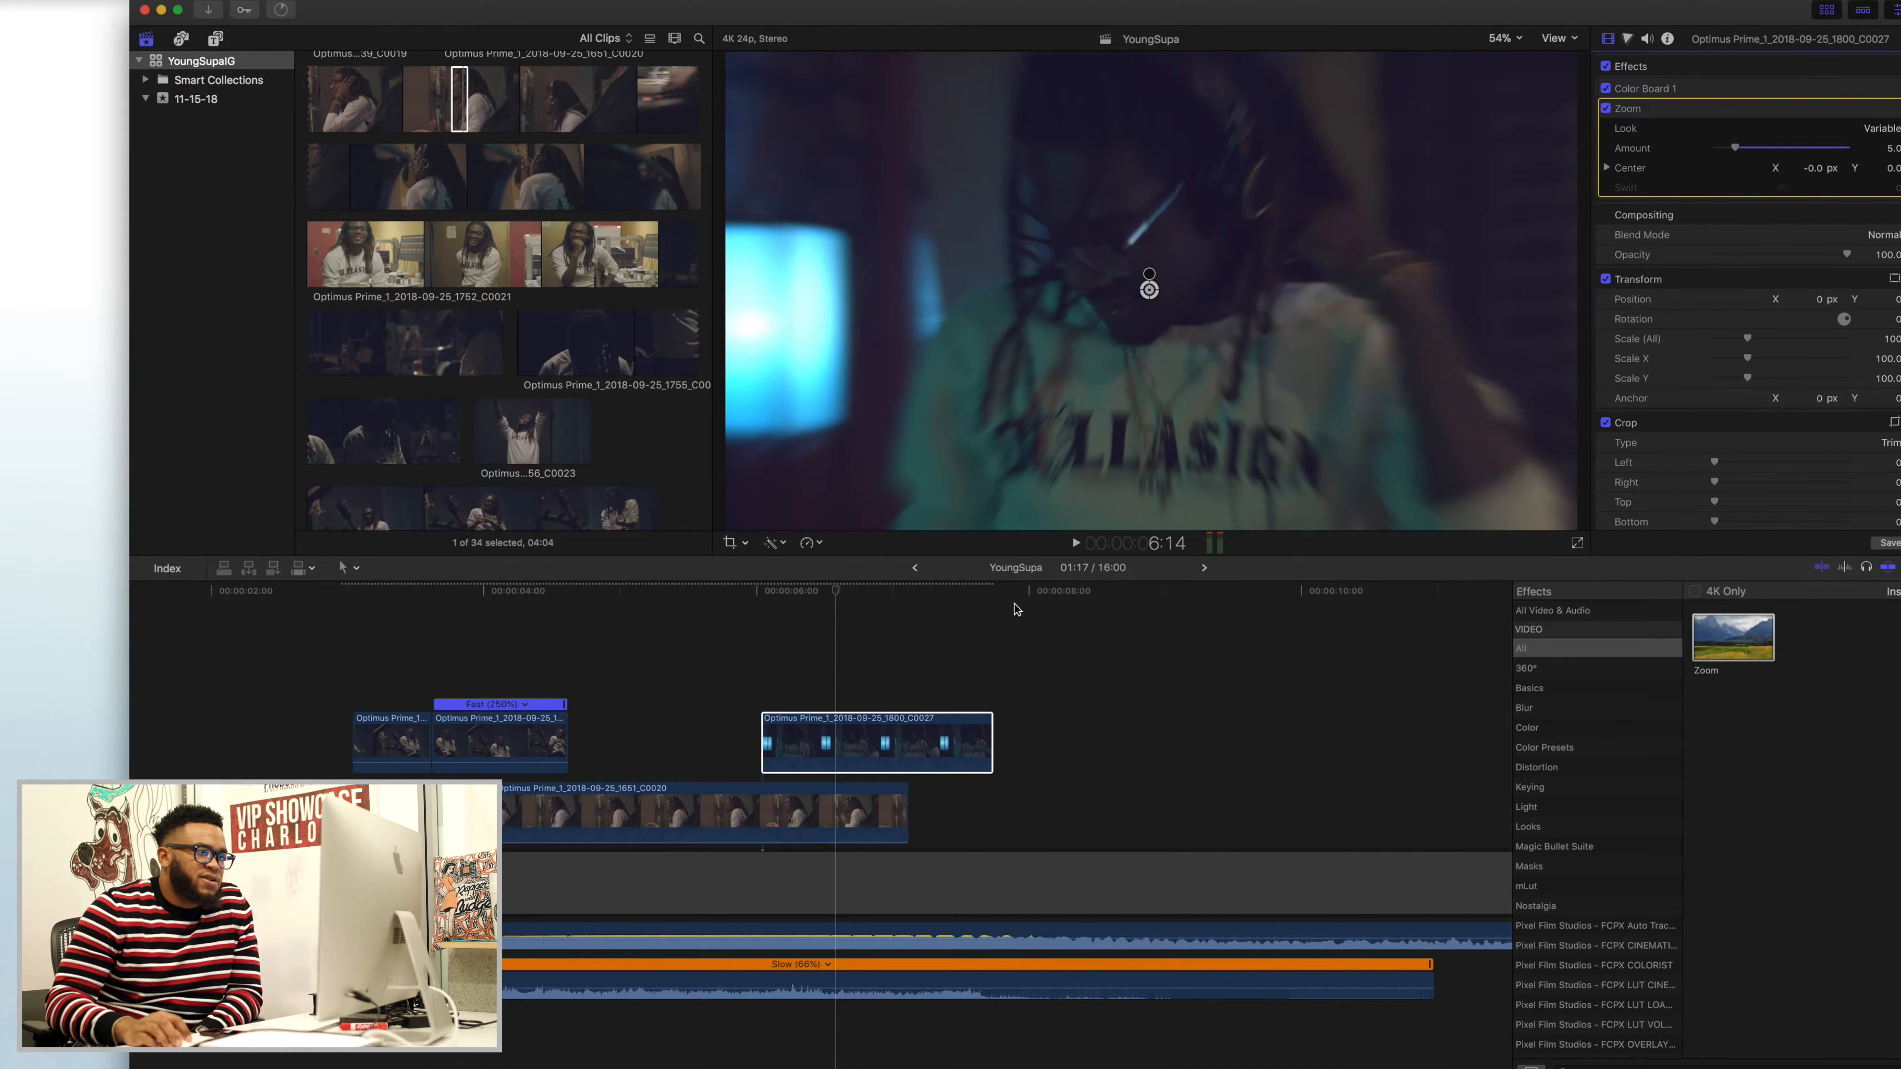
key("space")
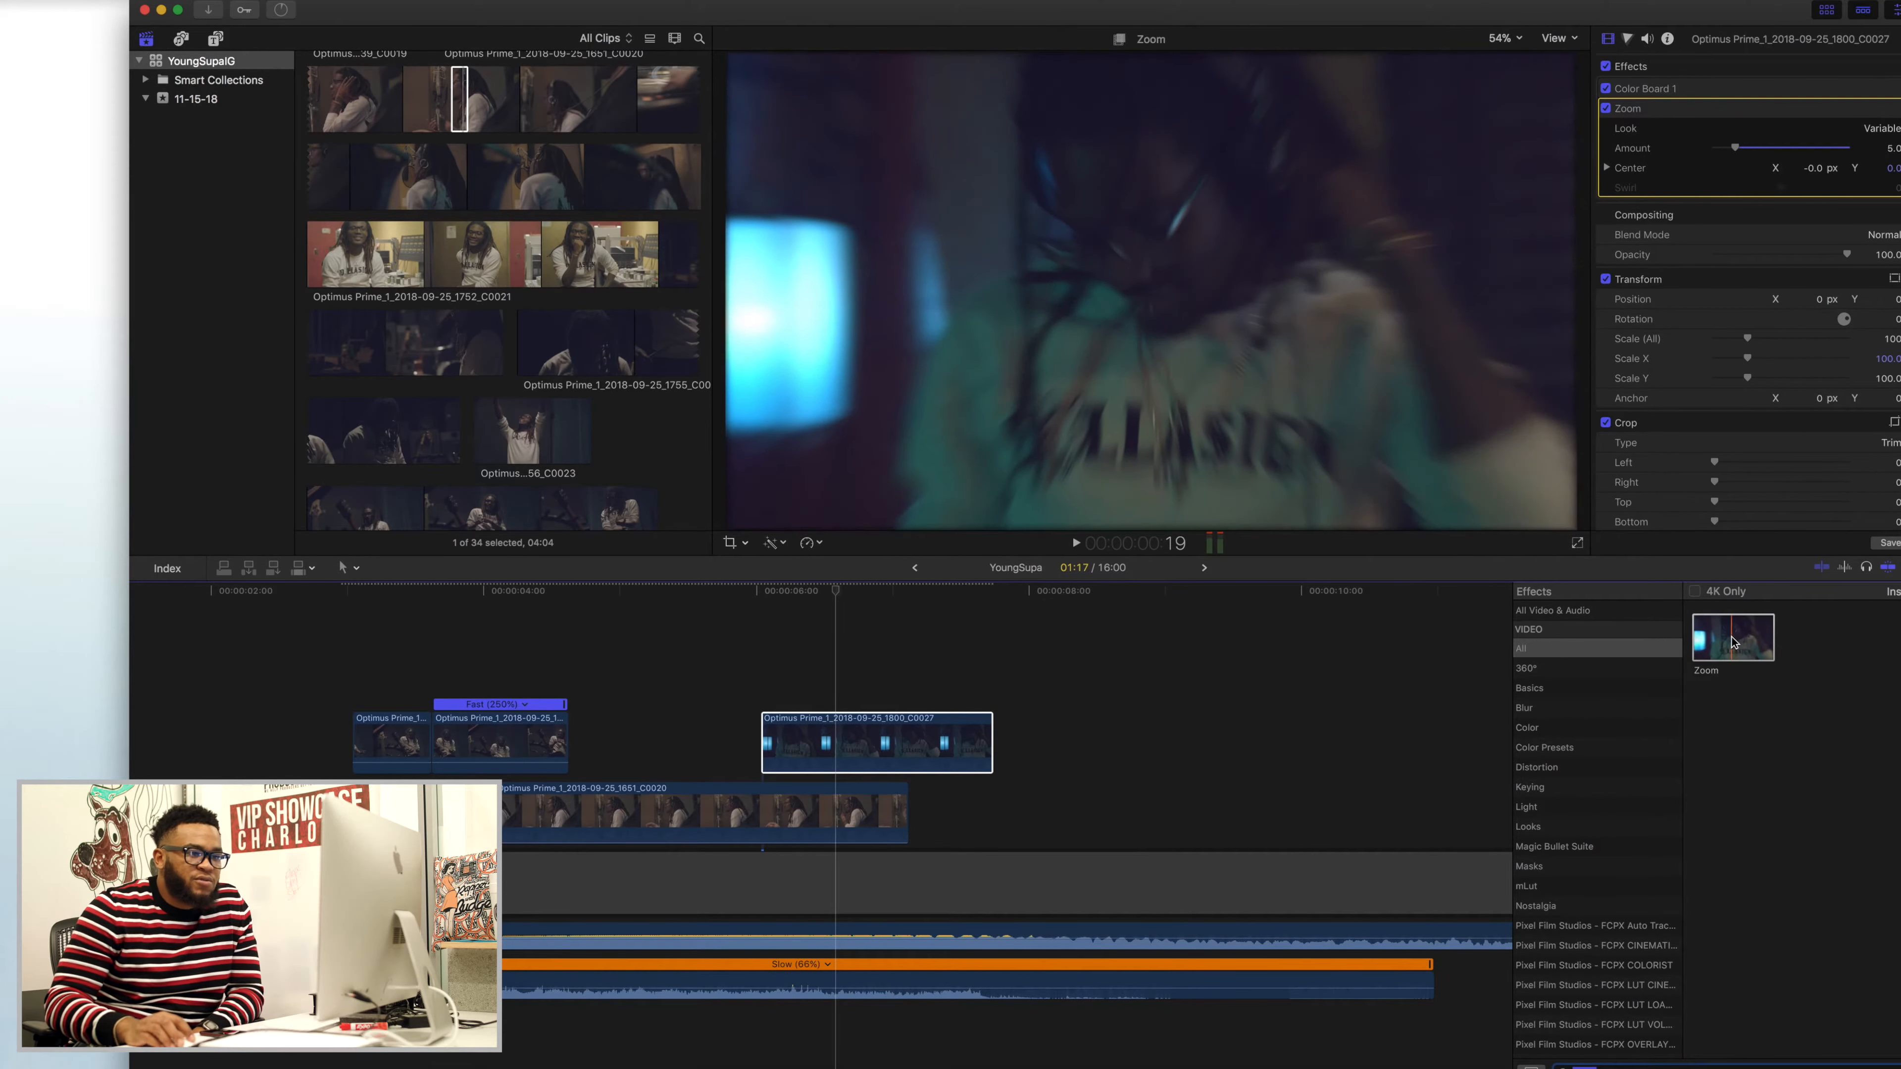
- With the 1800_C0027 clip selected, browse the effect categories to the Pixel Film Studios - PROFILM film stock looks
left_click(866, 755)
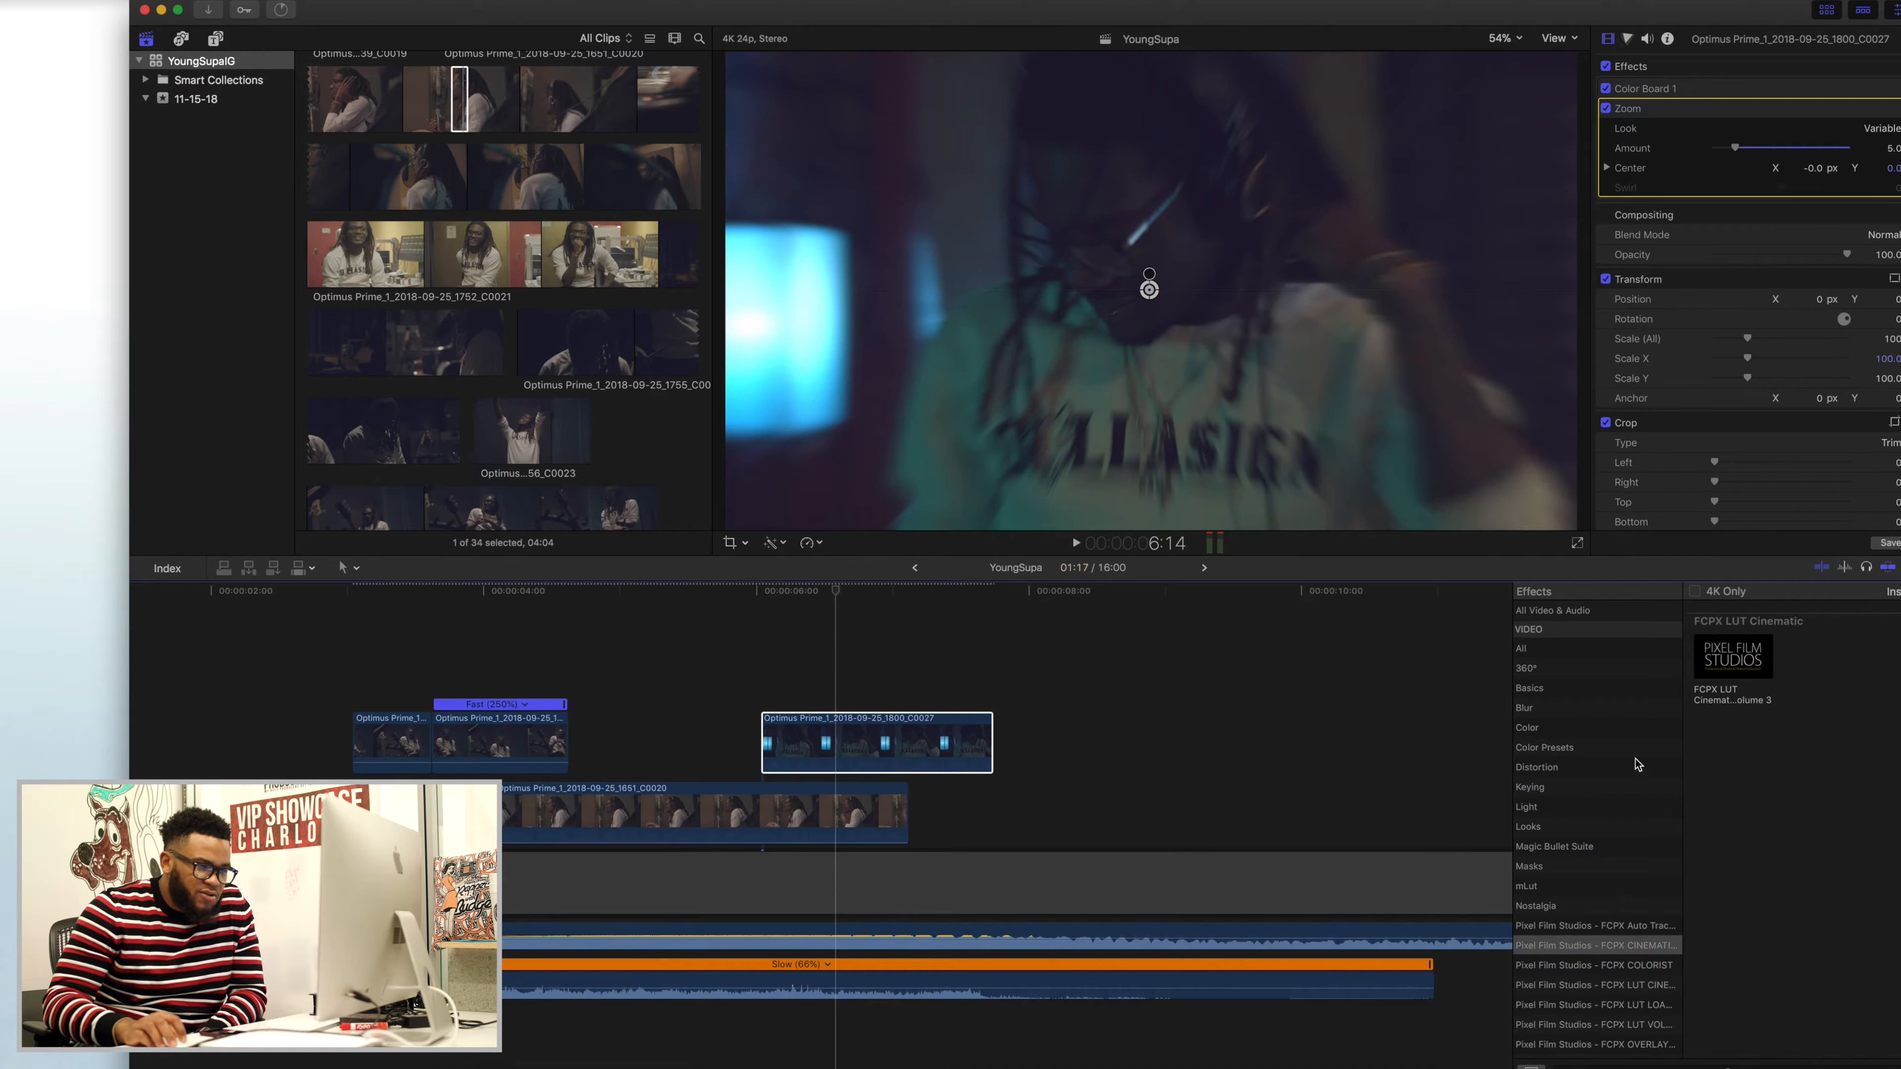
scroll(1674, 863, "down", 5)
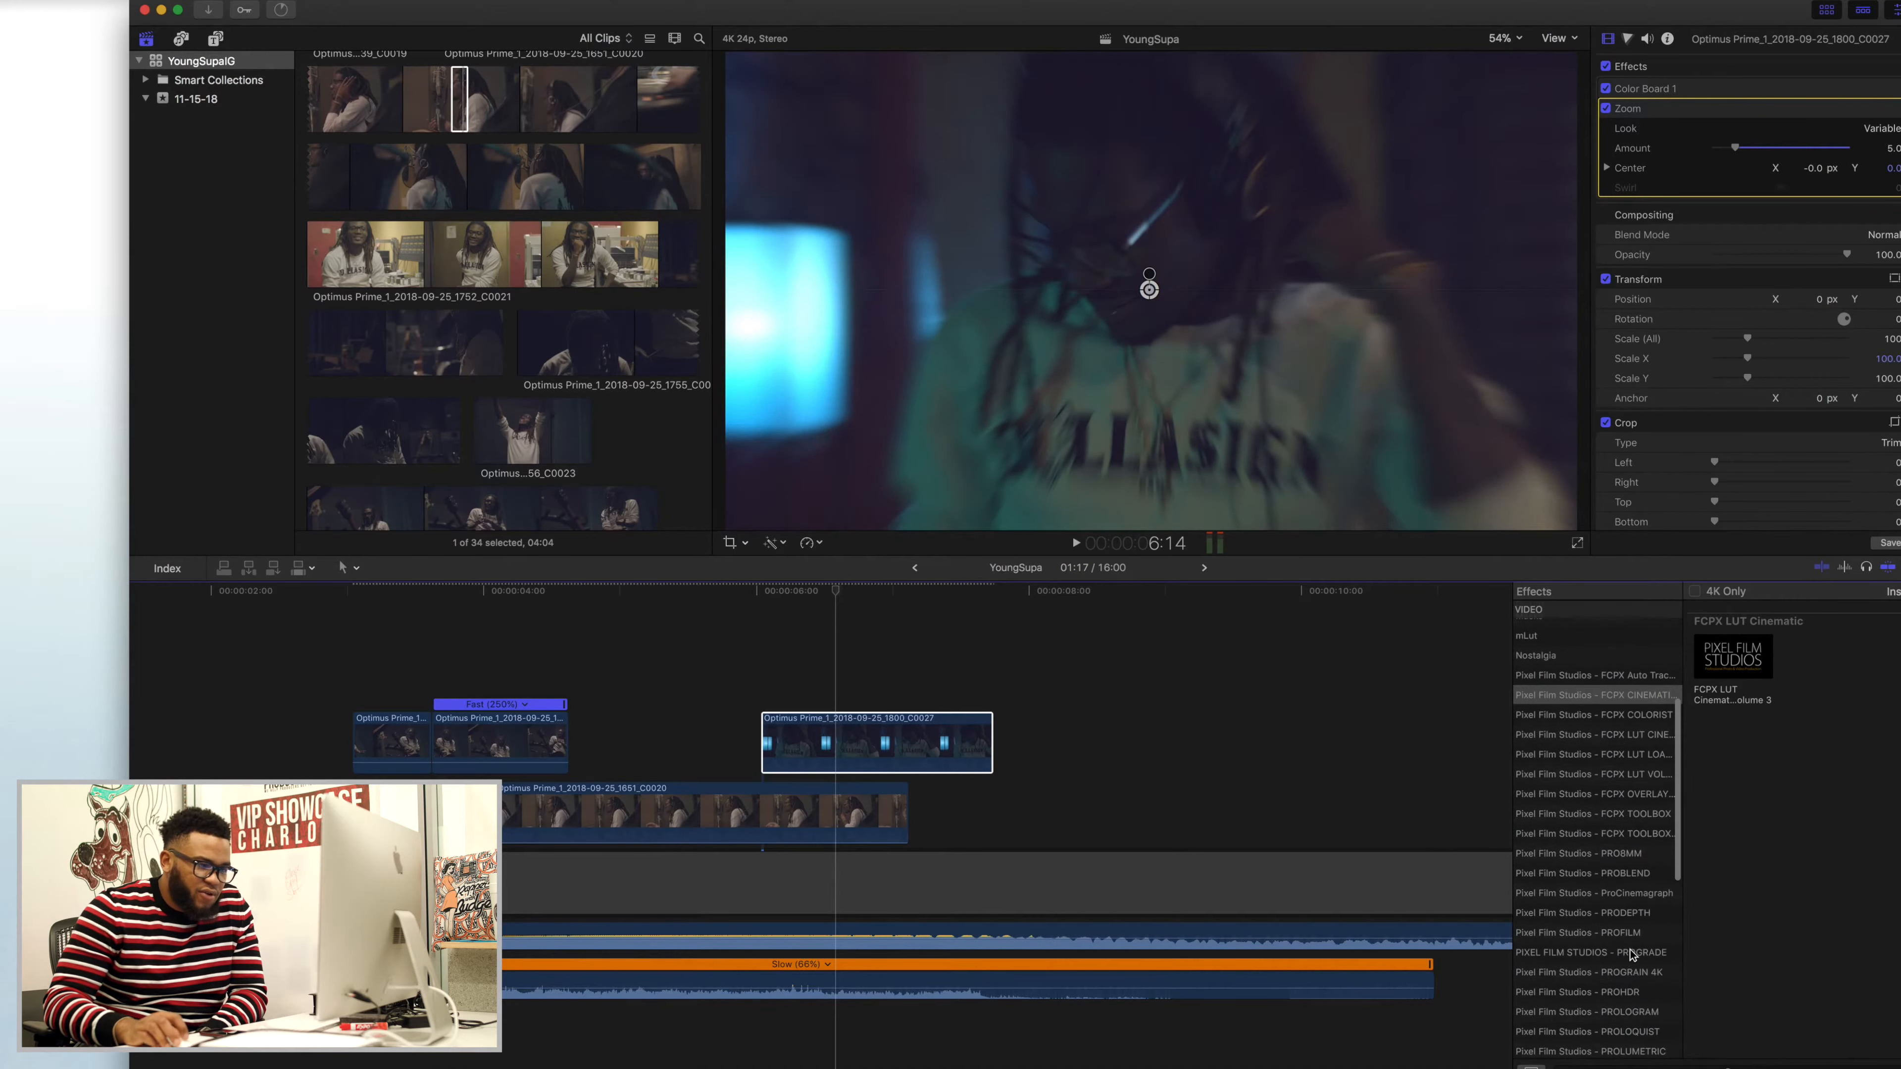
key("Down")
key("Down")
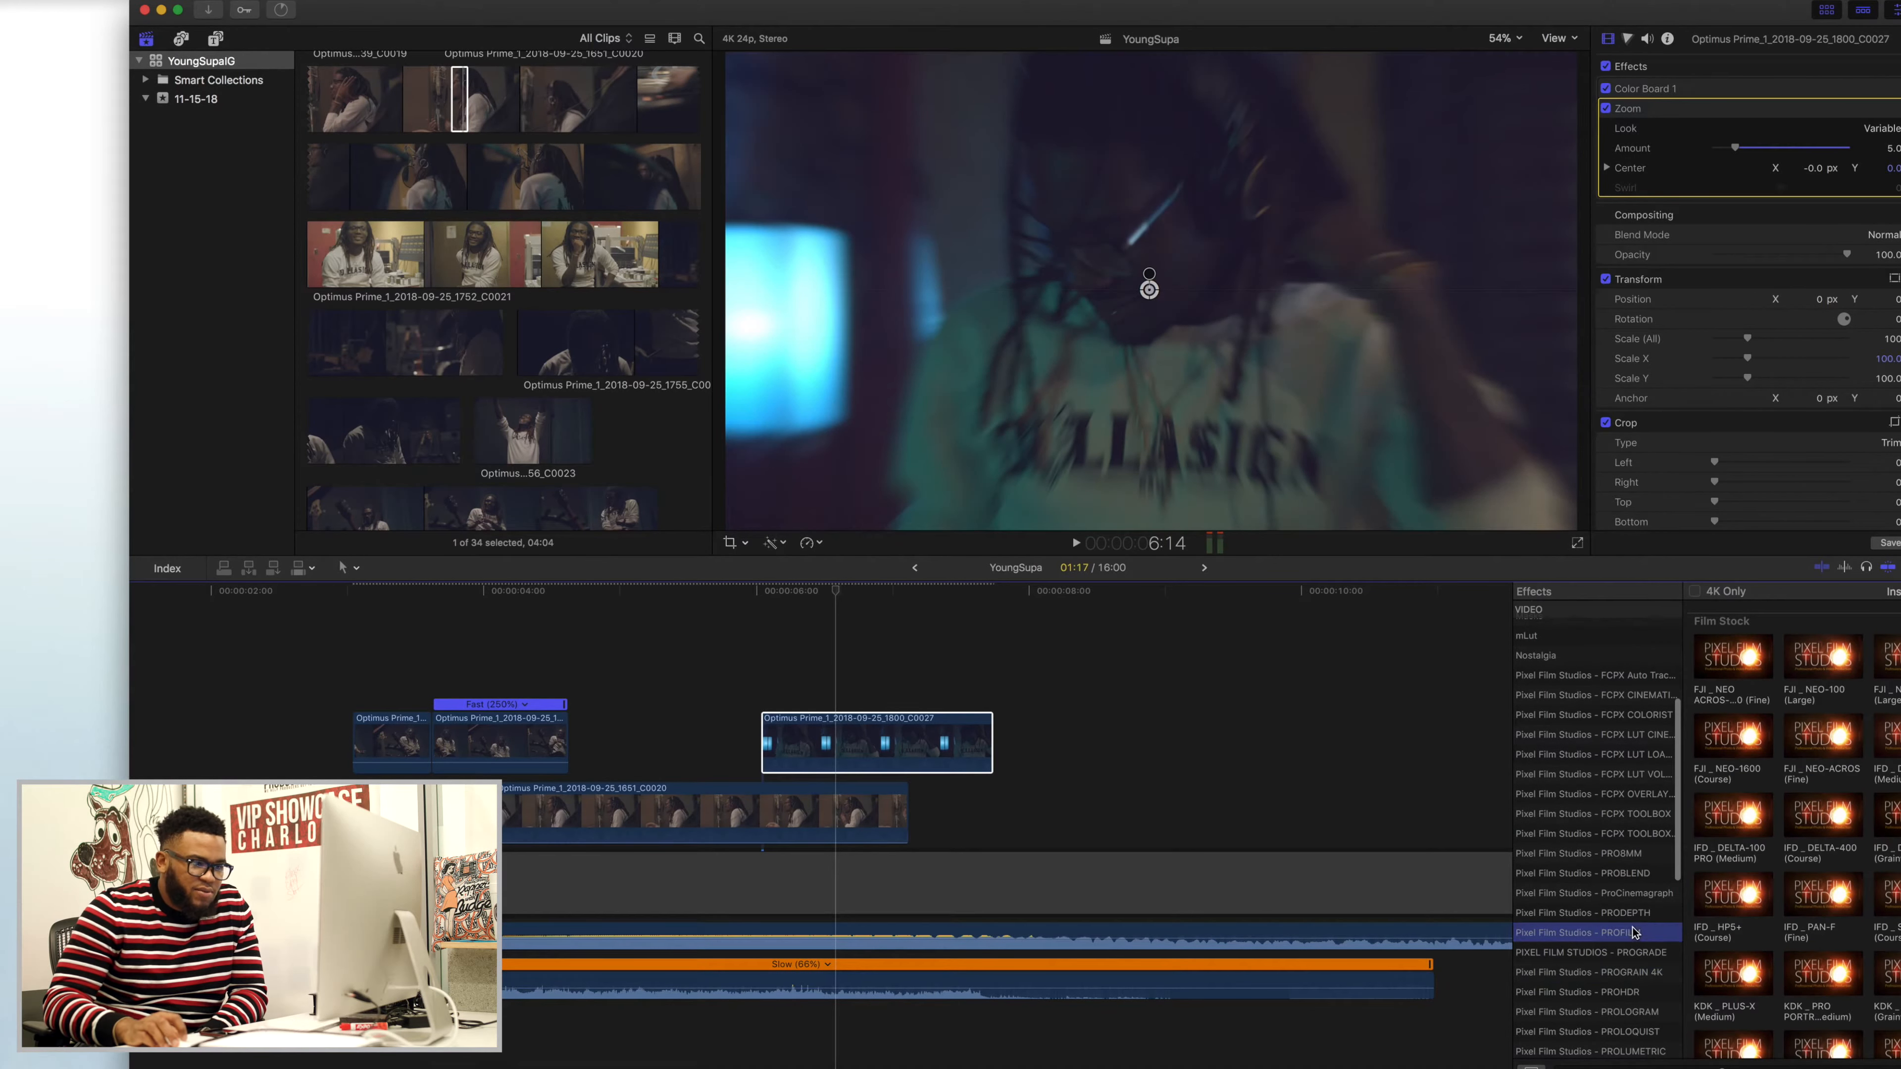